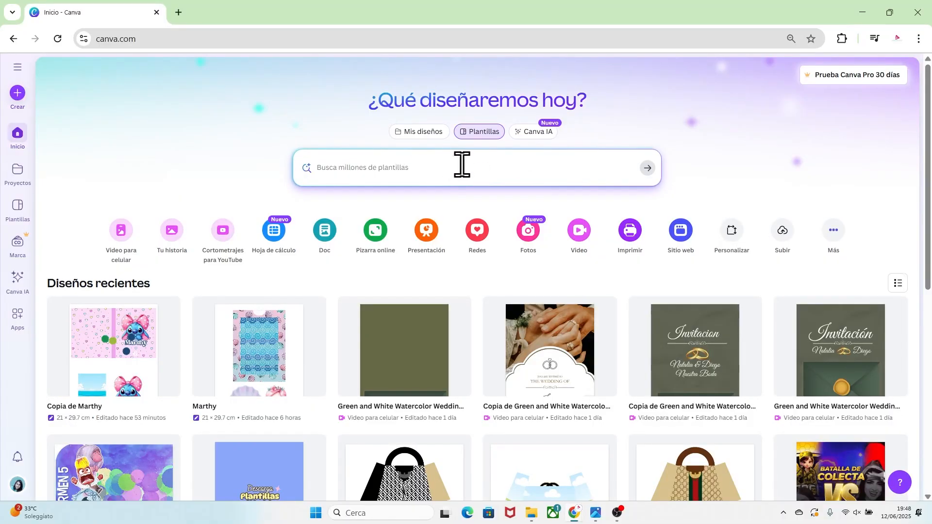
Create a blank custom-size design 21 cm wide and 29.7 cm high, and dismiss the translation pop-up.
left_click(726, 245)
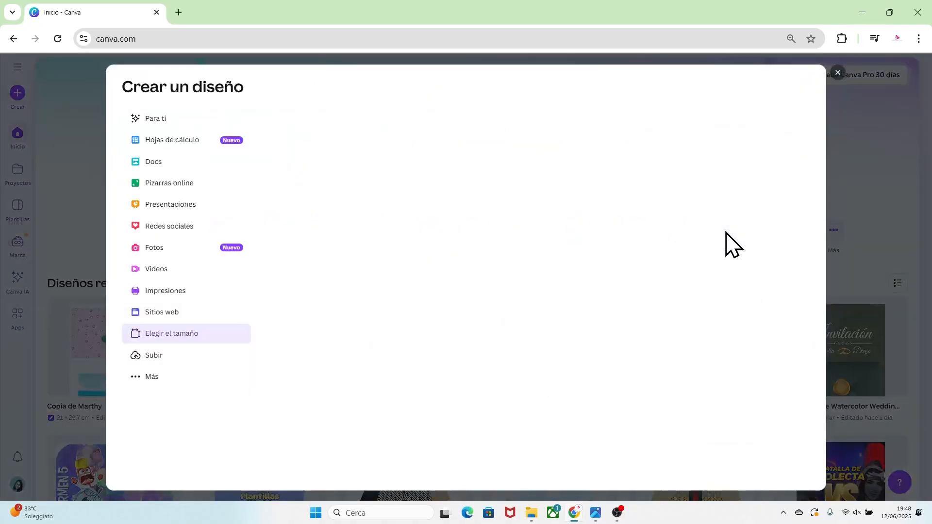
left_click(503, 136)
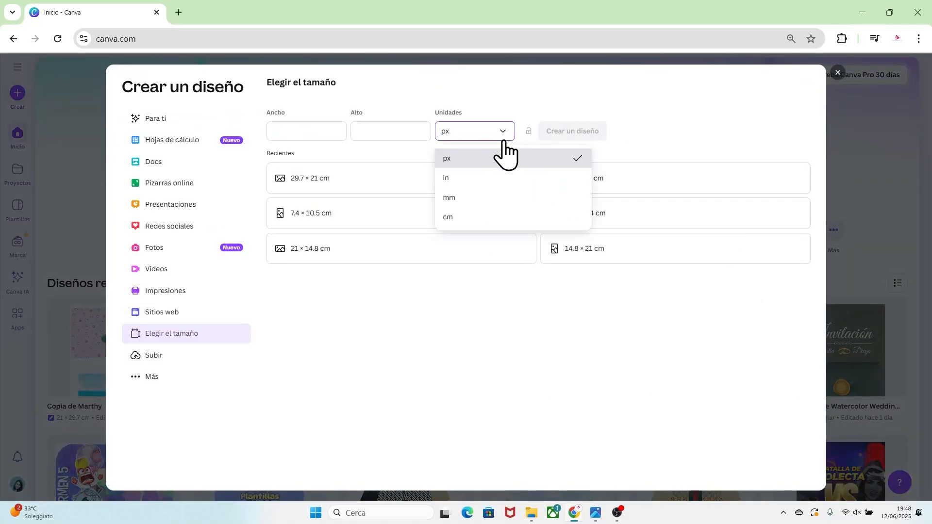
left_click(457, 218)
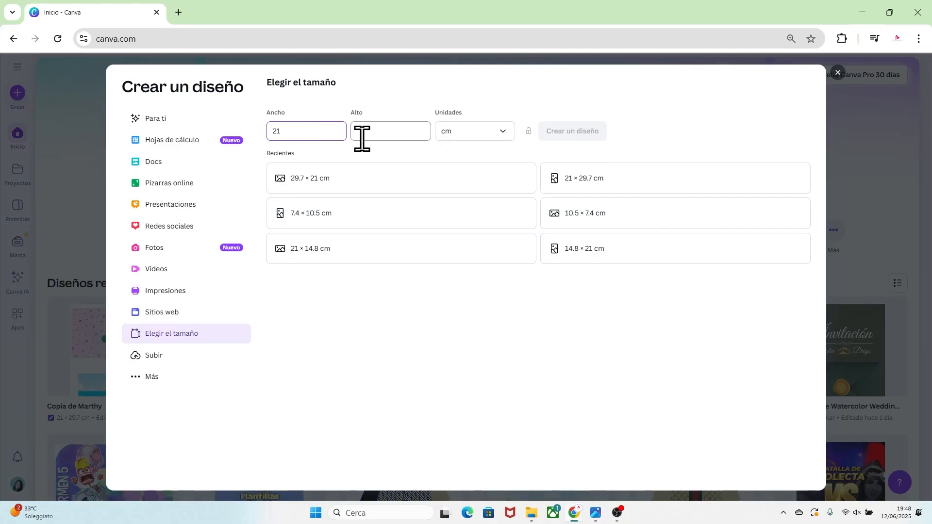
left_click(382, 138)
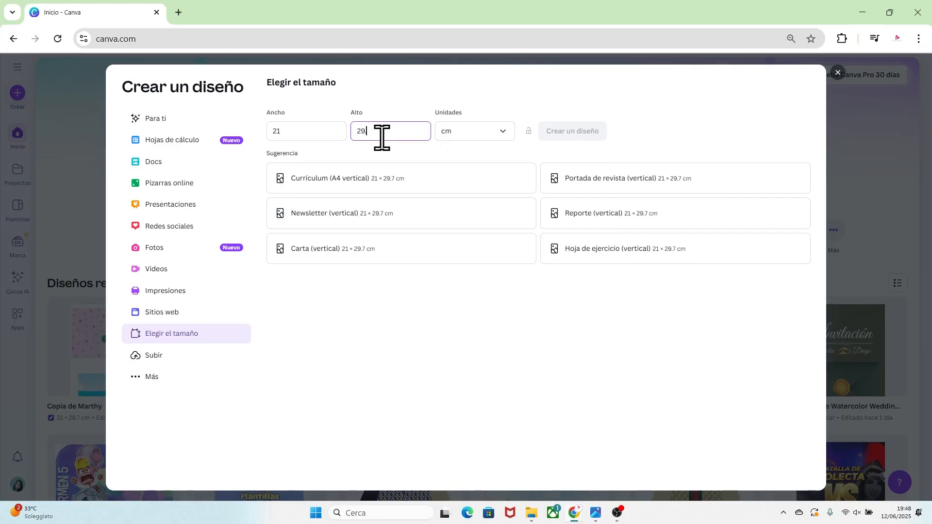
type("29.7")
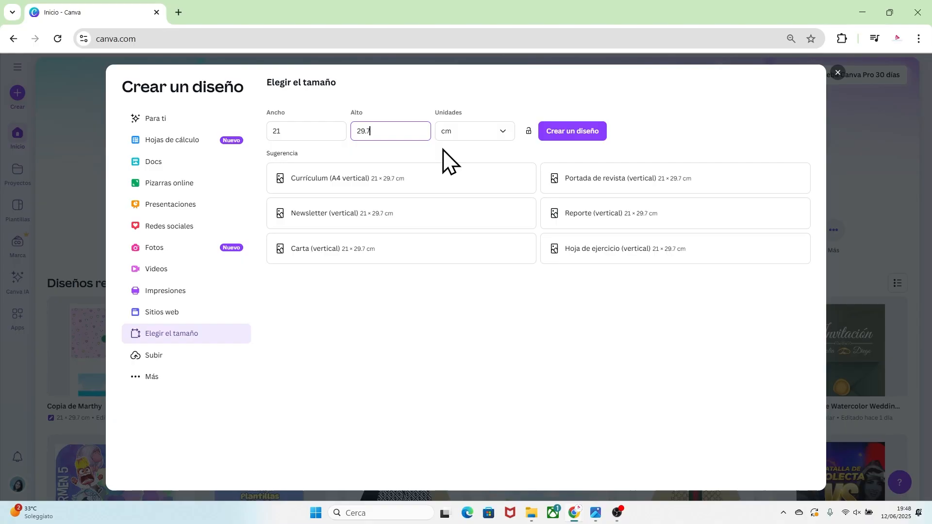
left_click(563, 136)
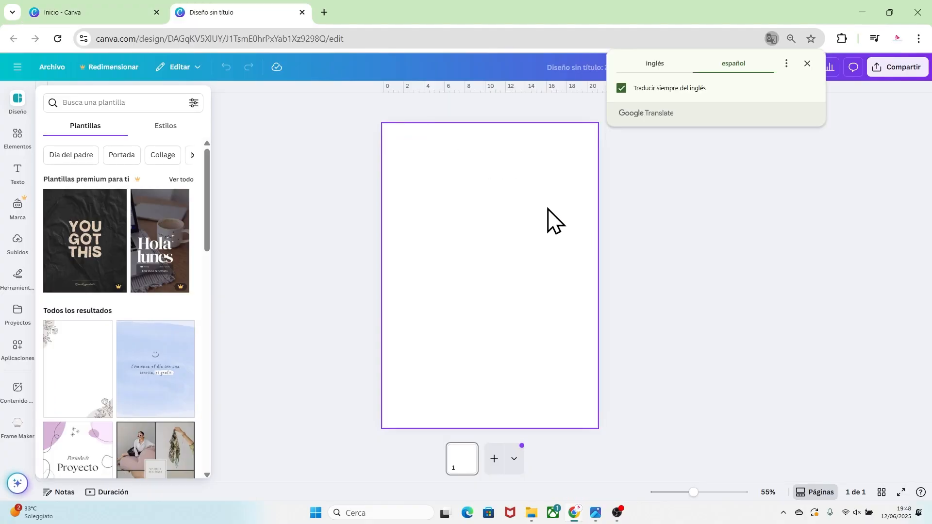
left_click(807, 63)
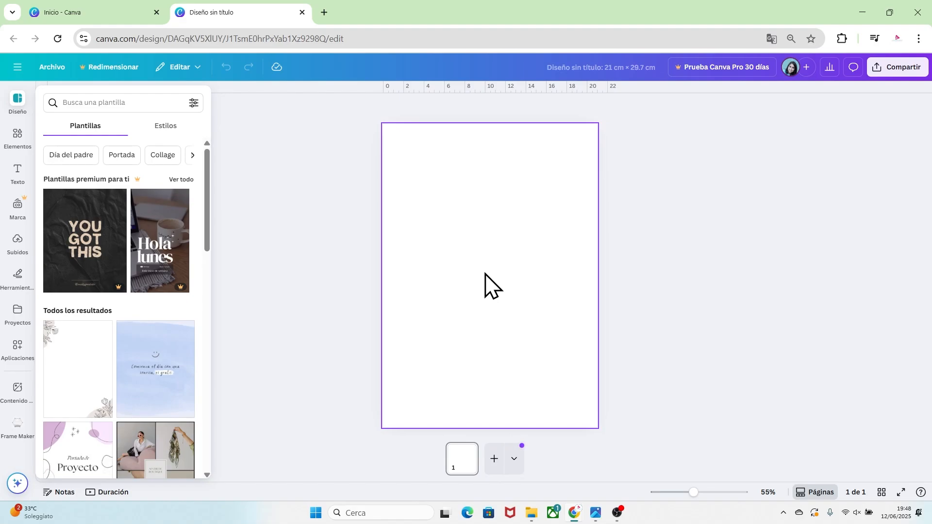
Search the elements for "marco" and add the plain square frame to the page.
left_click(25, 142)
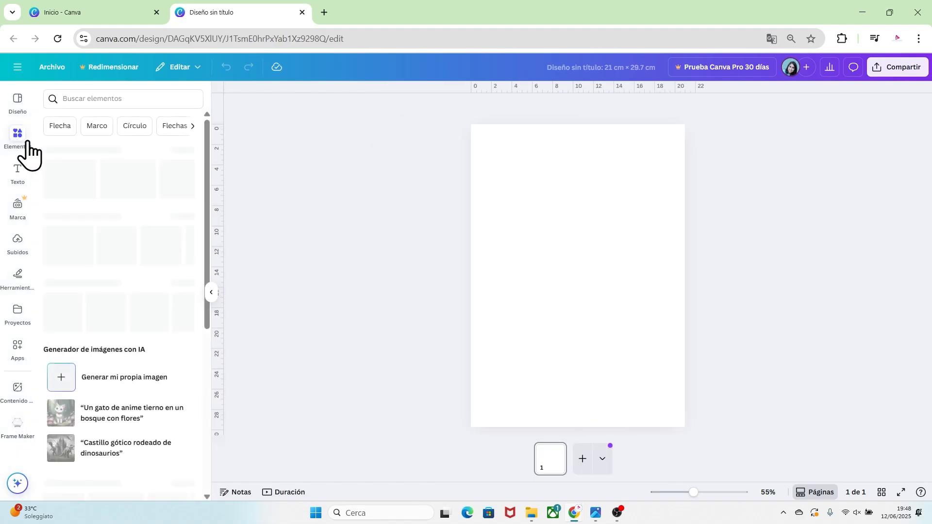
left_click(92, 98)
type("marc")
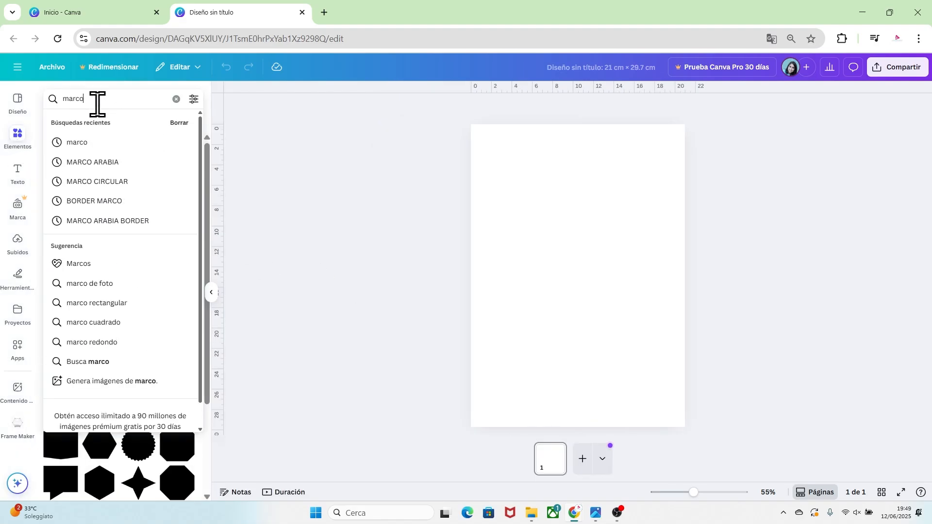
type("o")
key("Return")
left_click(95, 122)
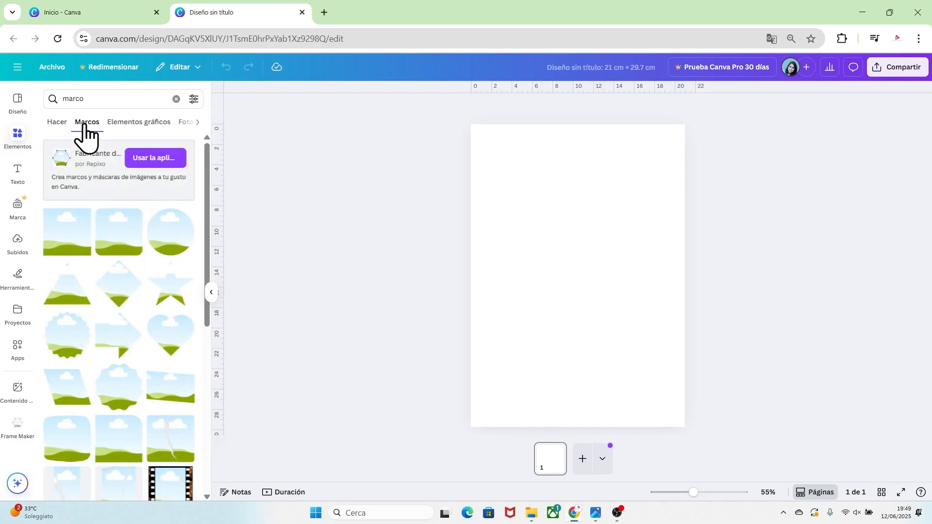
left_click(68, 248)
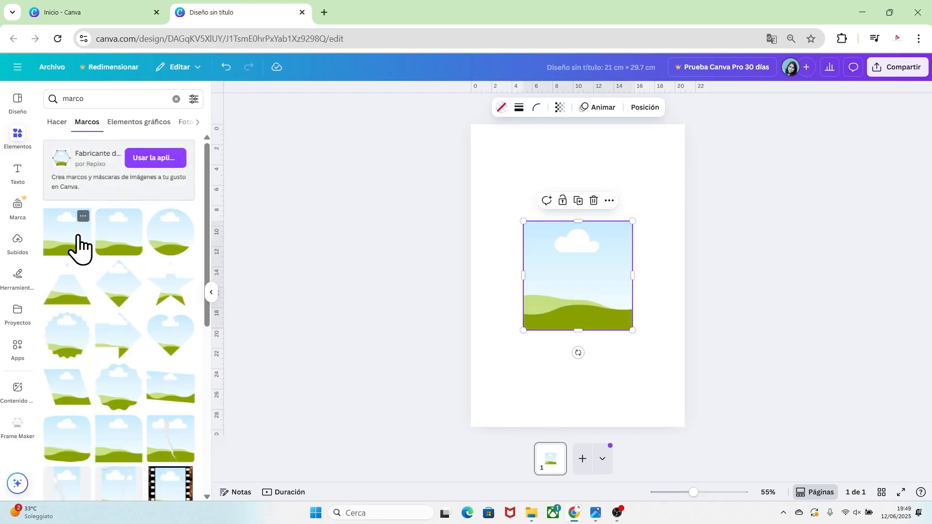
Set the frame's width to 9.6 cm and its height to 11.9 cm.
left_click(645, 108)
left_click(73, 324)
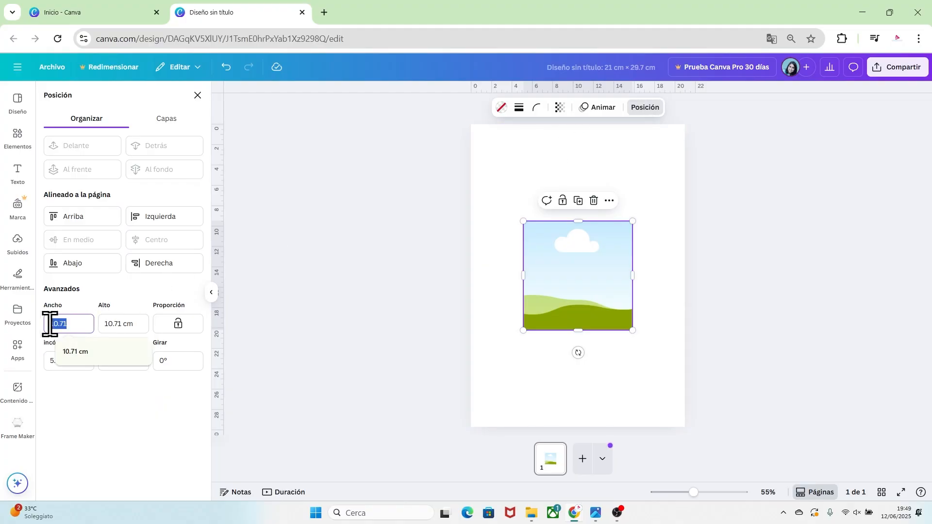
key("BackSpace")
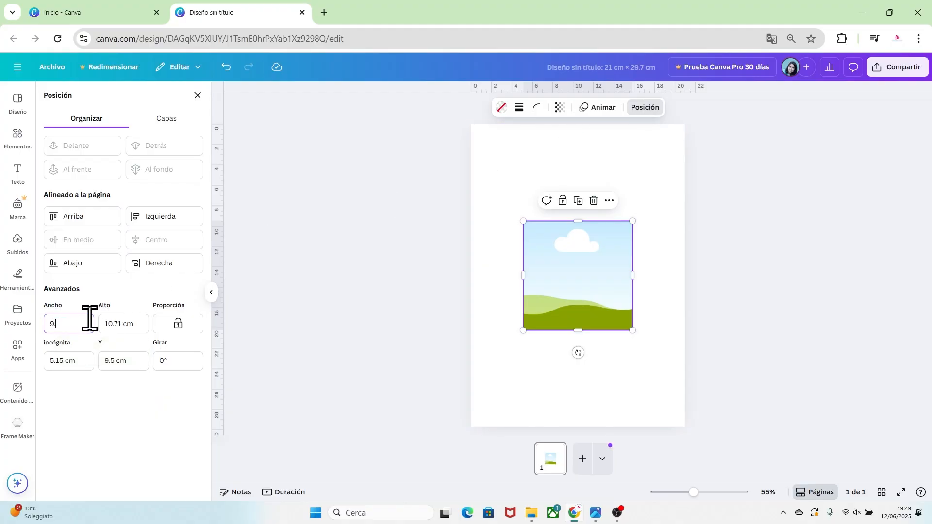
type("9.6")
left_click(132, 323)
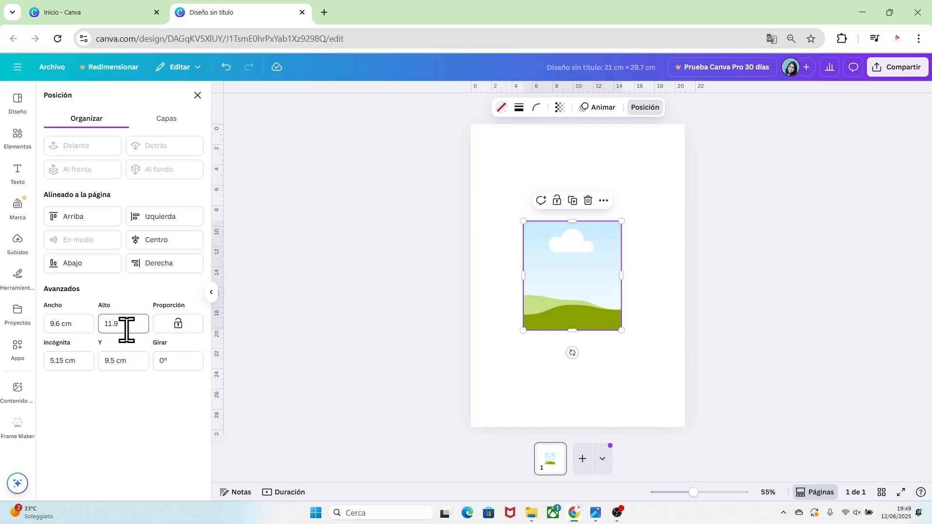
left_click(508, 308)
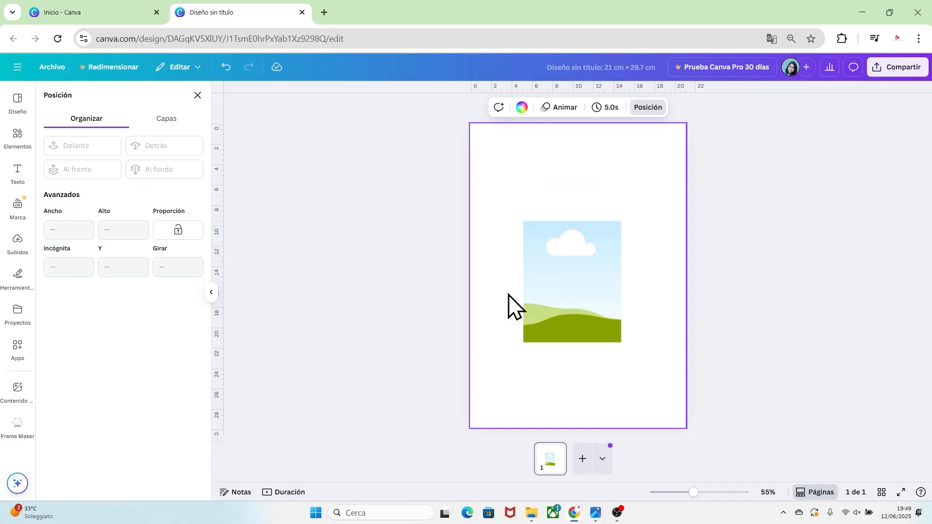
Duplicate the frame, placing one in the page's upper right area and the other at the page's left side.
left_click(576, 292)
left_click_drag(575, 293, 527, 276)
key("ctrl+d")
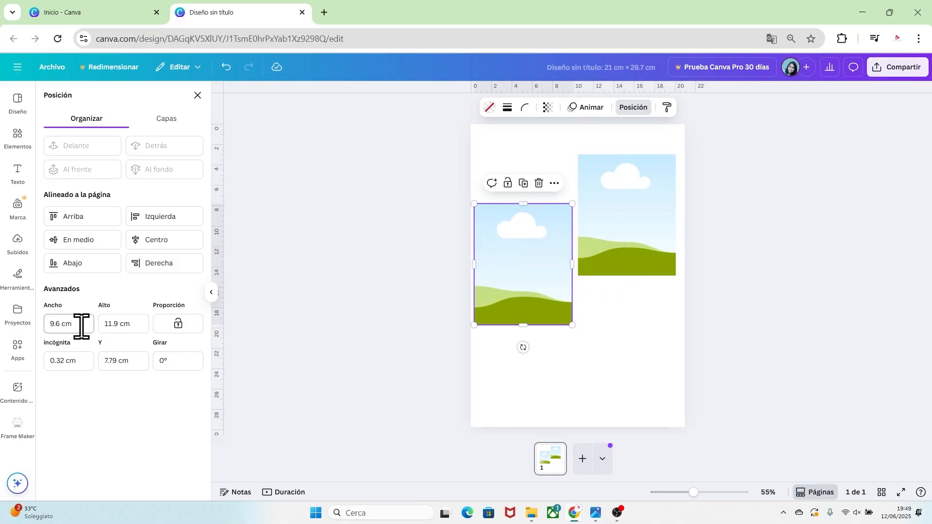
Set the left frame's width to 1 cm and attach the strip flush to the large frame's left edge.
type("1")
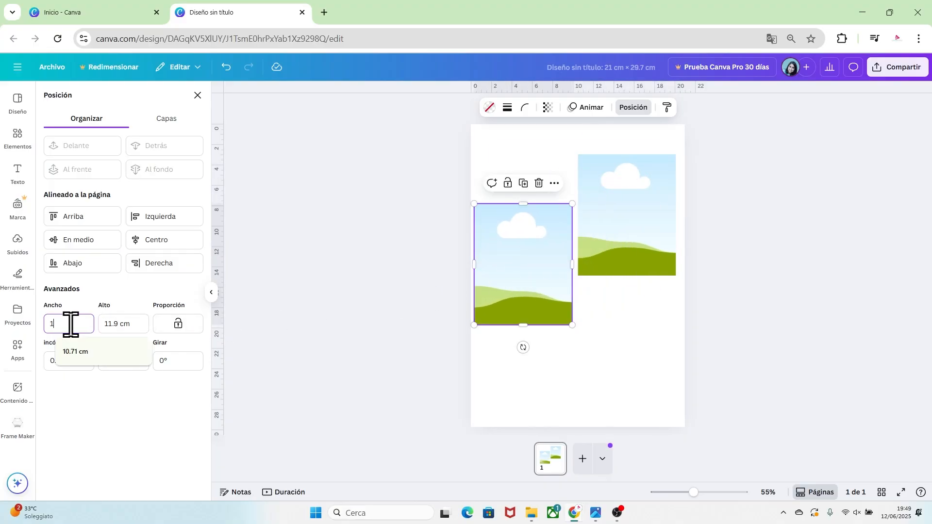
key("Return")
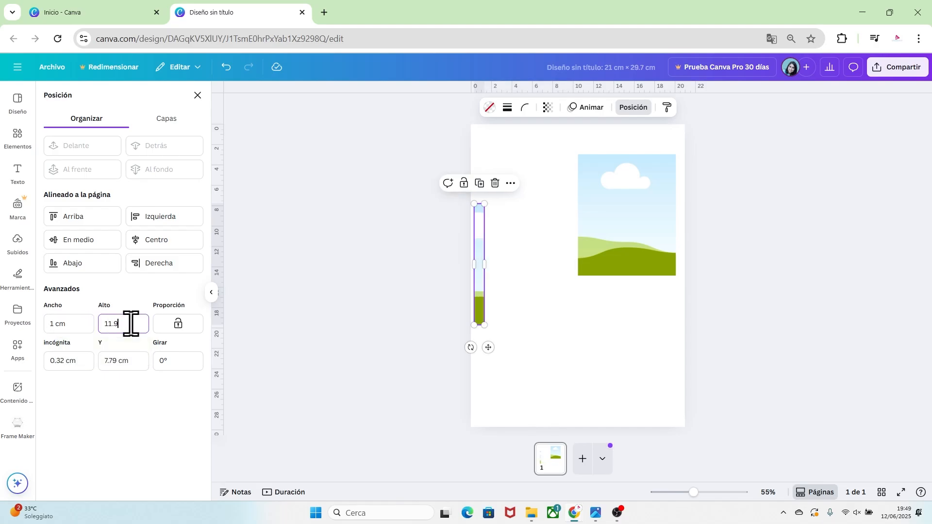
left_click(529, 323)
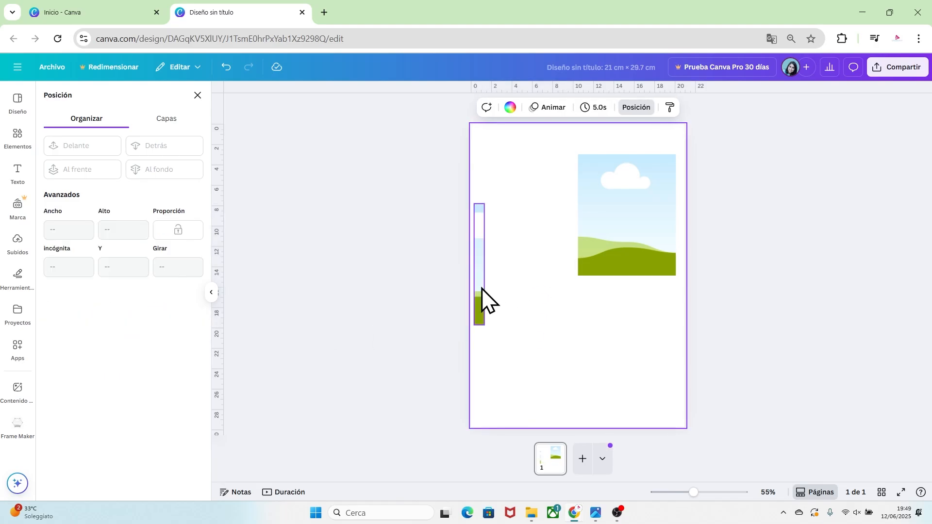
left_click_drag(483, 302, 572, 240)
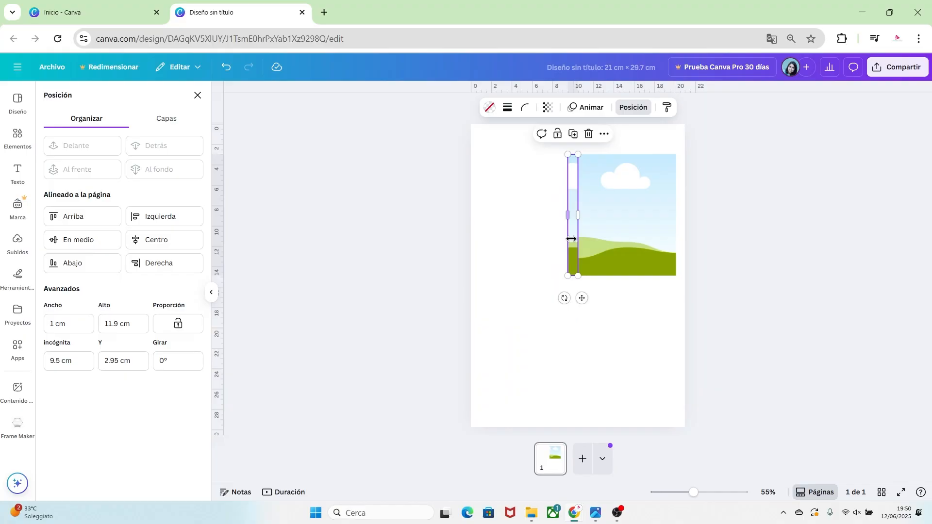
left_click(631, 314)
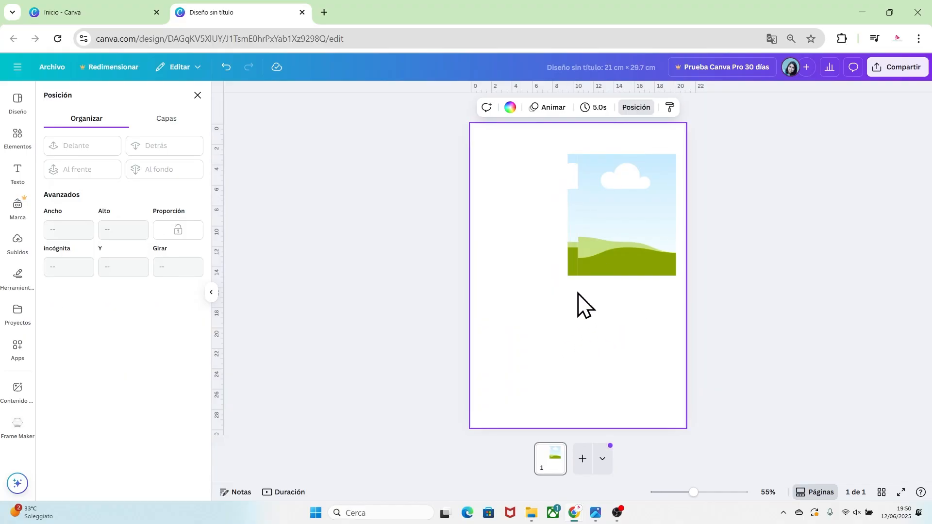
Upload all six images from the TEMA ST folder to the design's uploads.
left_click_drag(693, 491, 699, 491)
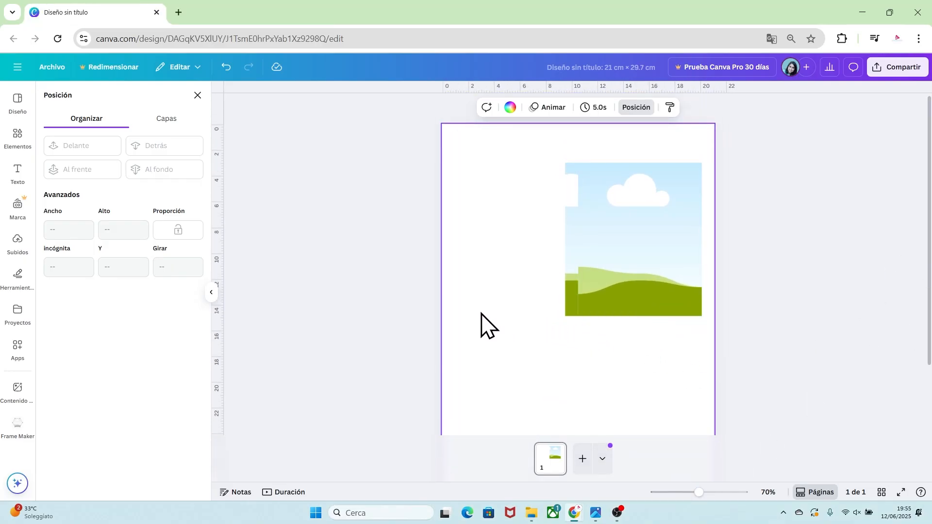
left_click(18, 246)
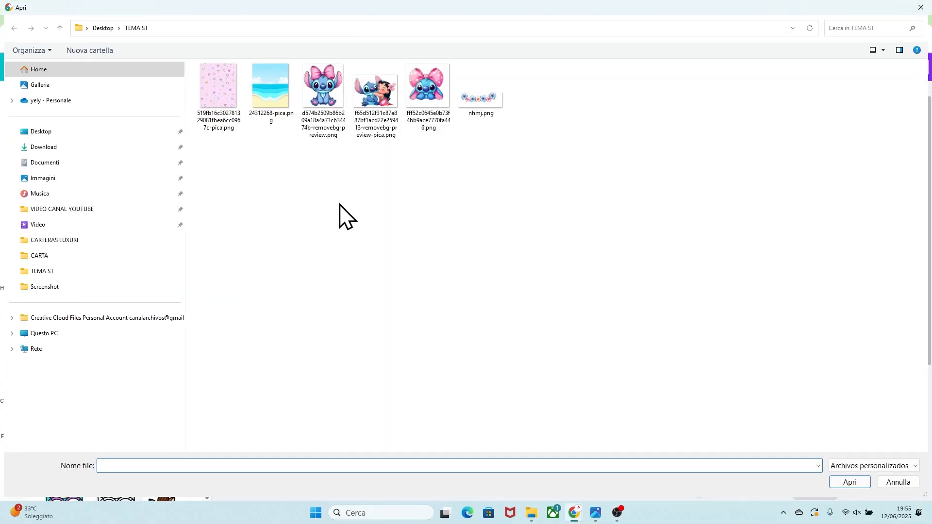
left_click(882, 50)
left_click(892, 42)
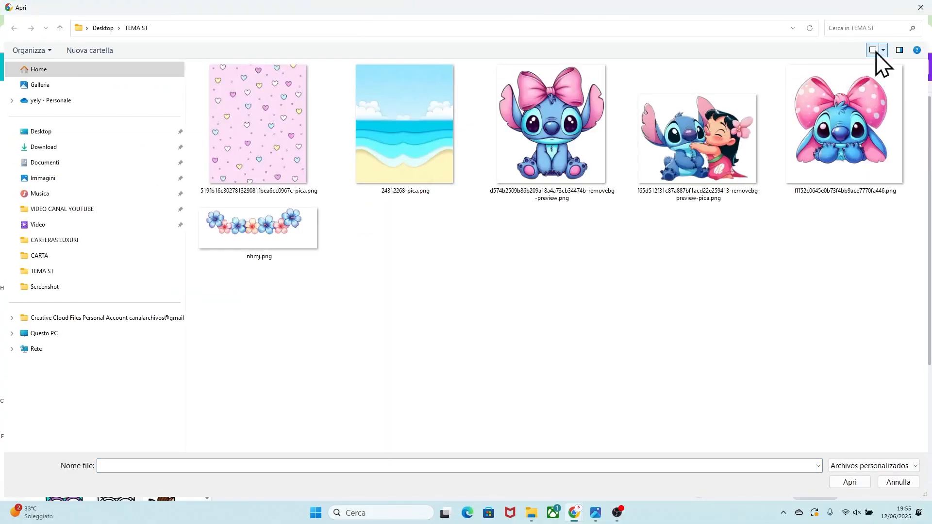
left_click(275, 141)
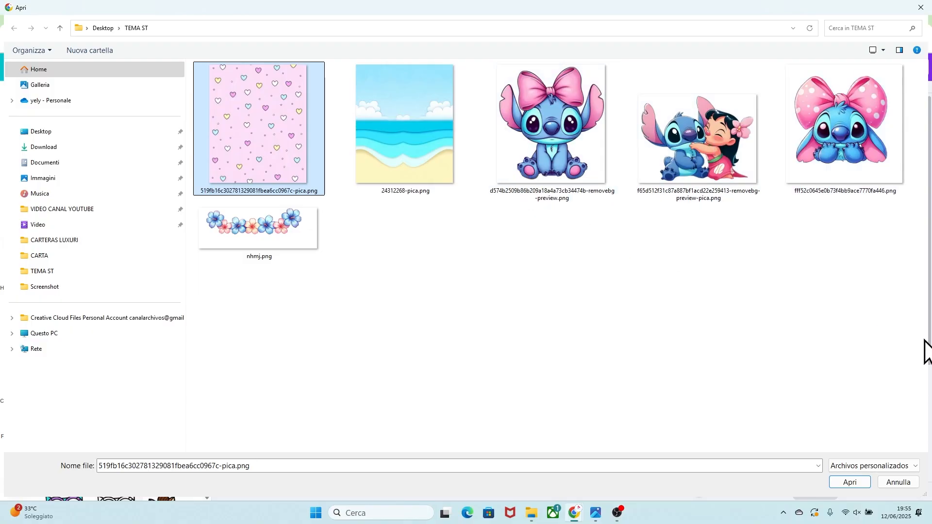
left_click_drag(924, 338, 267, 95)
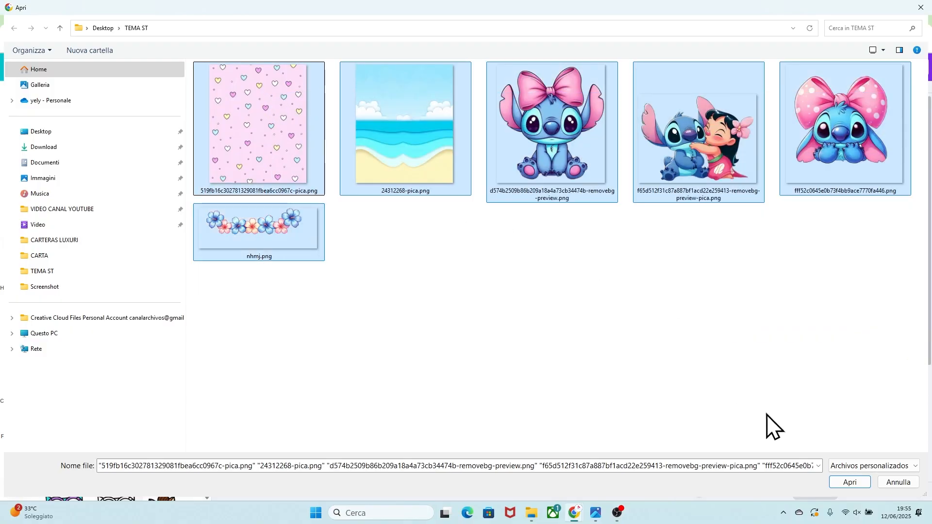
left_click(848, 482)
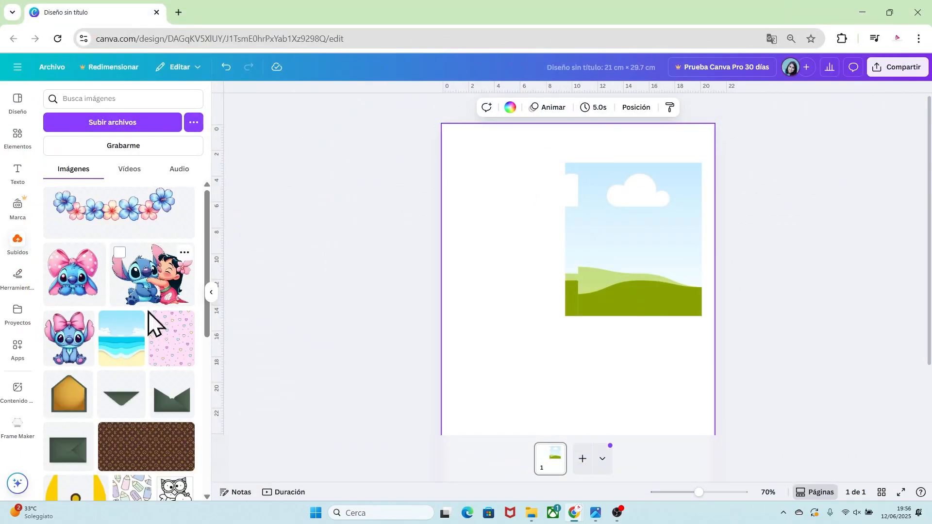
Fill the large frame with the pink heart pattern and colour the narrow strip with the darker pink from the photo palette.
left_click_drag(165, 359, 636, 223)
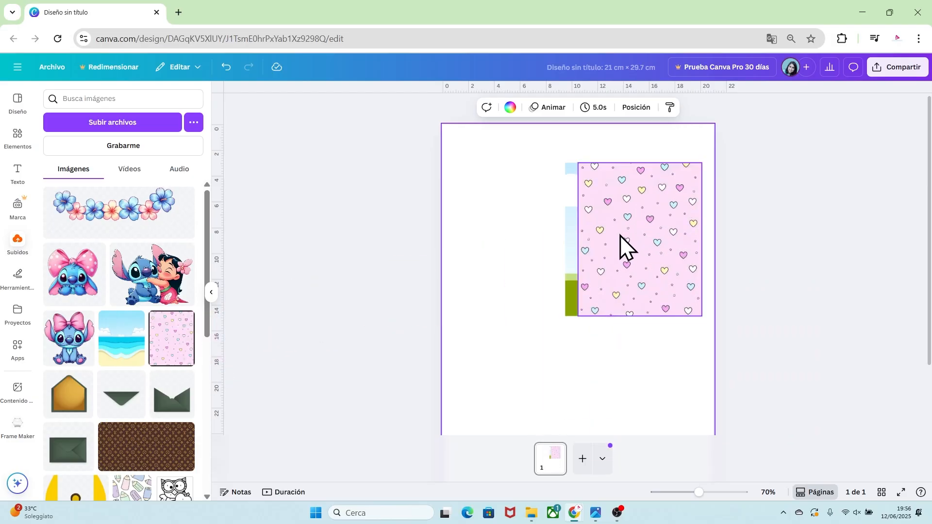
left_click(568, 254)
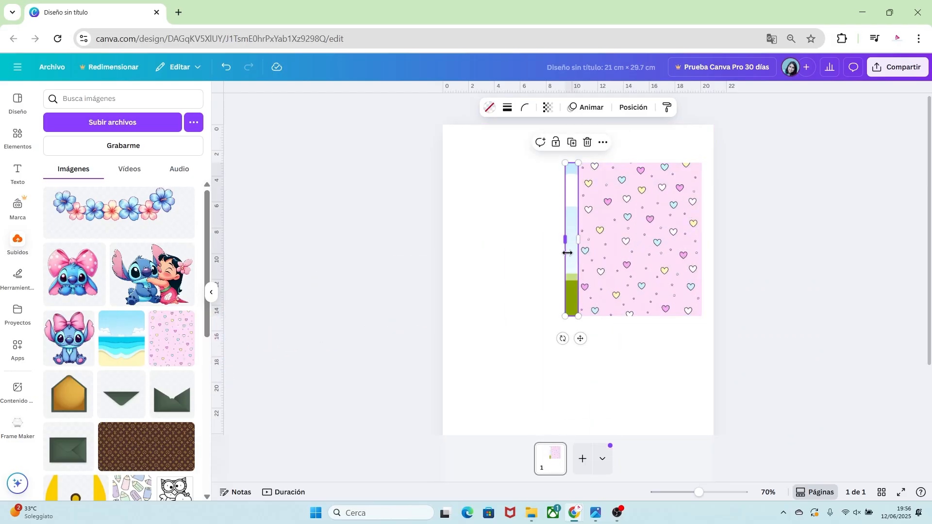
left_click(489, 107)
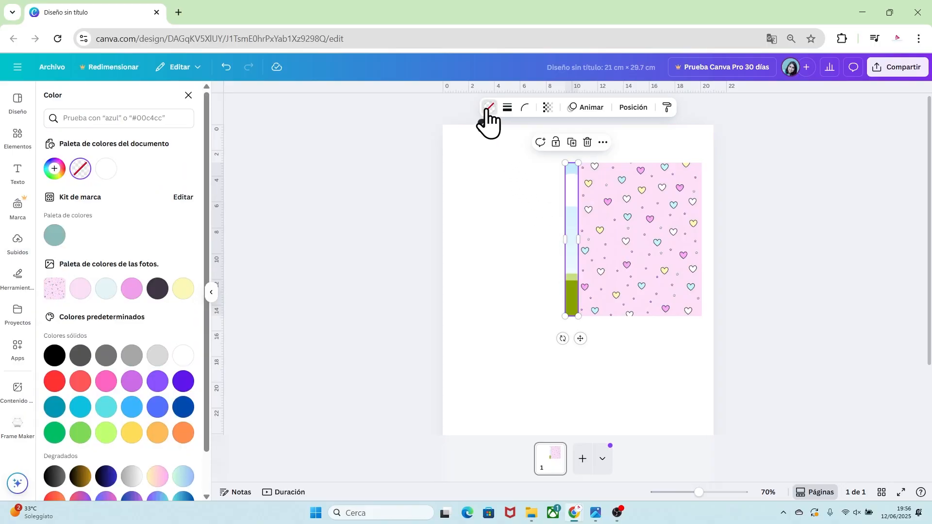
left_click(133, 289)
left_click(755, 326)
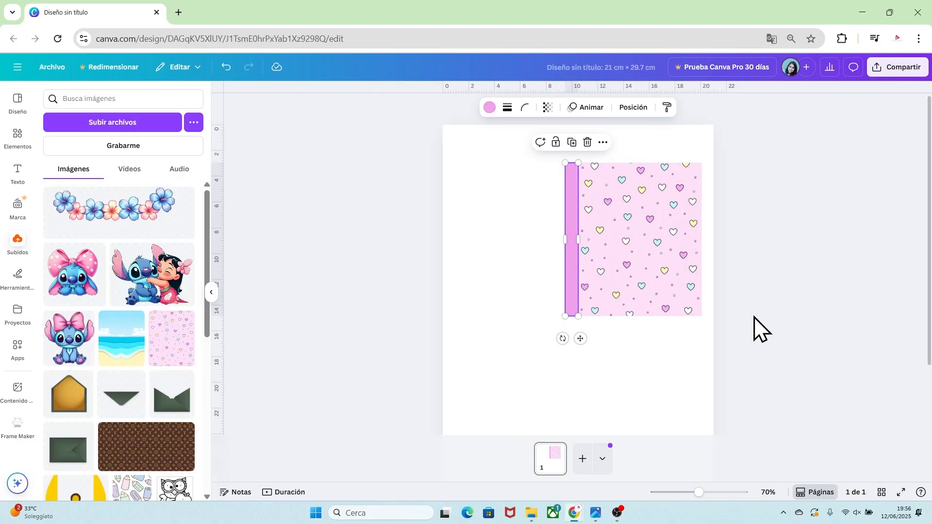
Duplicate the heart-pattern panel against the strip's left edge and centre all three pieces horizontally on the page.
left_click(667, 281)
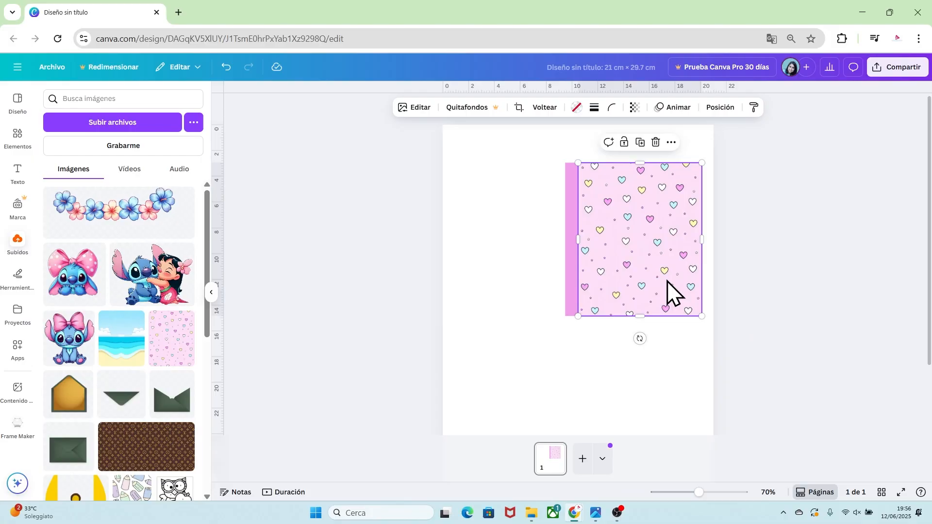
key("ctrl+d")
left_click_drag(672, 284, 522, 278)
left_click(640, 347)
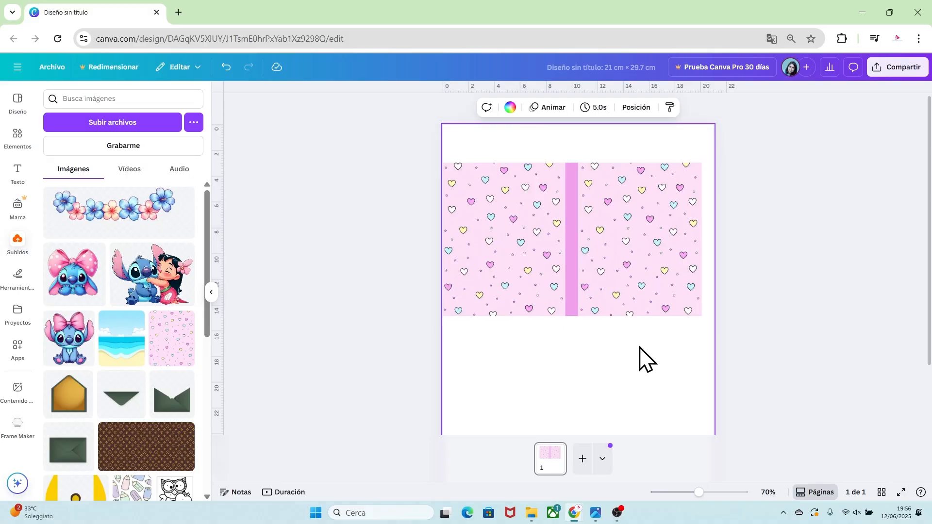
left_click_drag(683, 353, 538, 247)
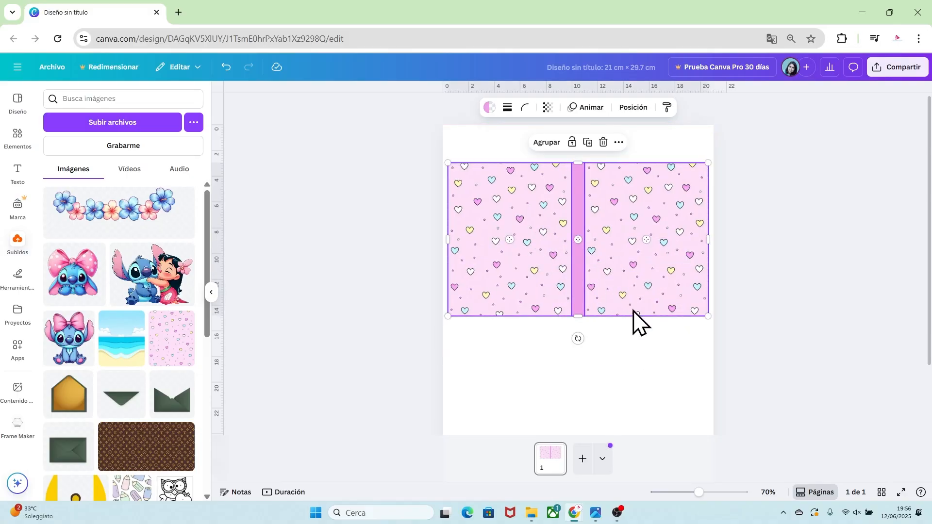
left_click(648, 357)
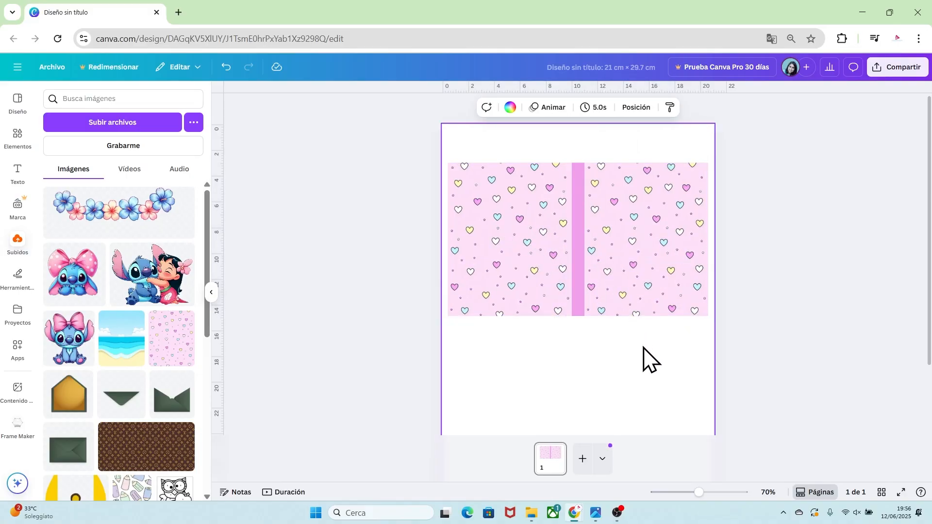
Lock the heart-pattern panel that lies to the right of the pink spine.
left_click(624, 270)
right_click(624, 270)
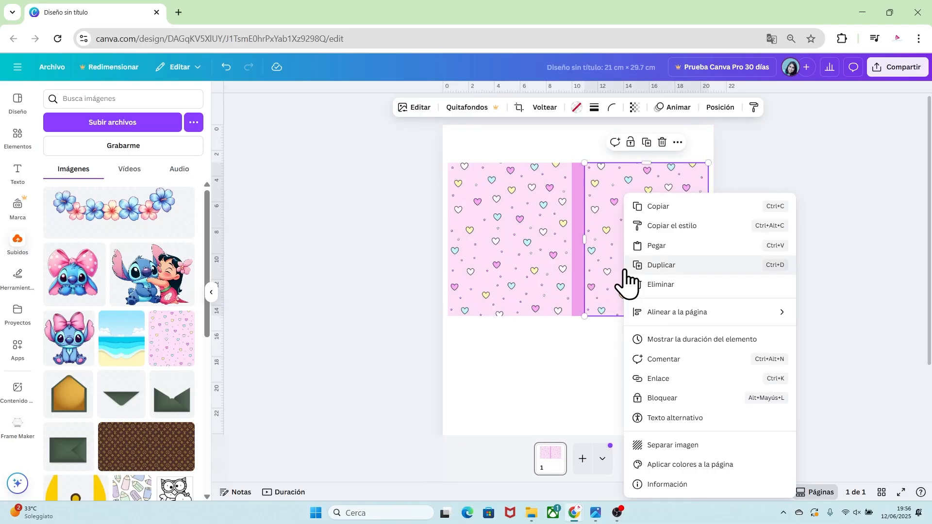
left_click(658, 398)
left_click(752, 376)
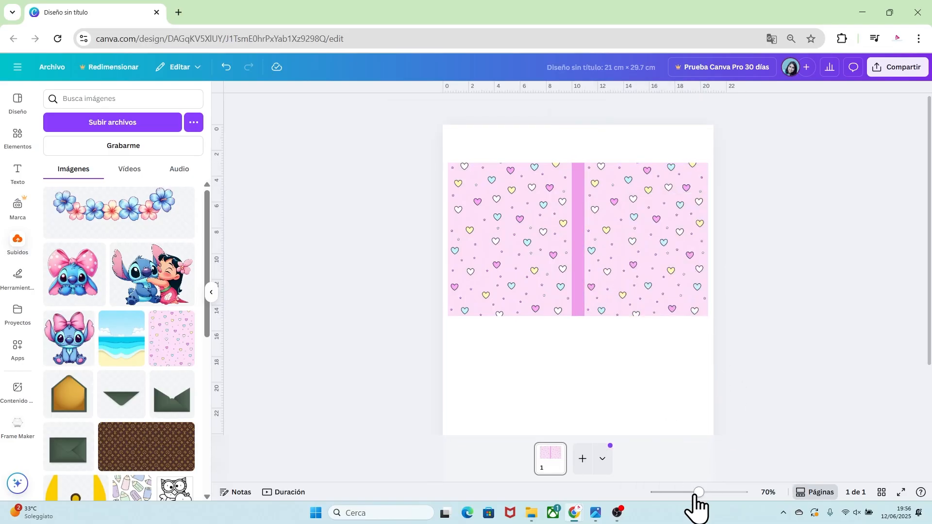
Add the uploaded Stitch face with the pink bow, about 9.9 cm wide, centred on the upper part of the right heart panel.
left_click_drag(695, 495, 717, 493)
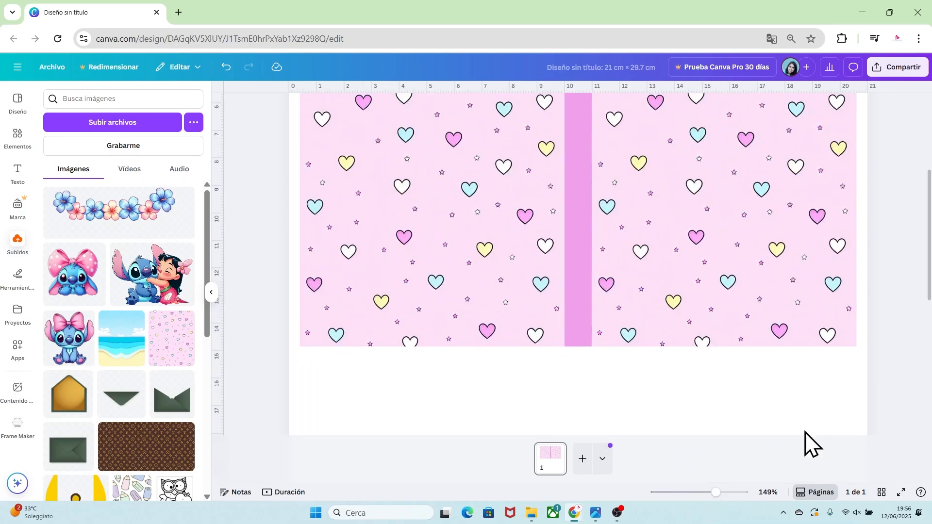
left_click_drag(928, 286, 928, 252)
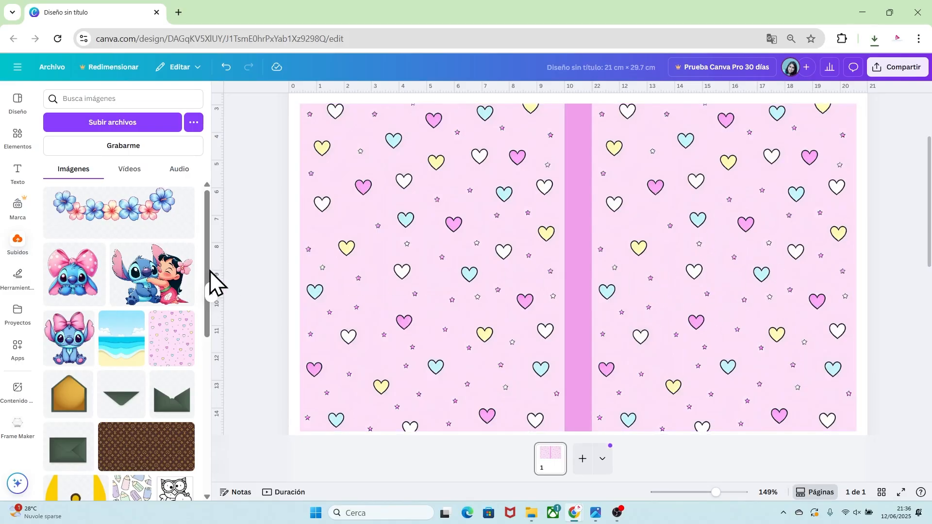
left_click(76, 292)
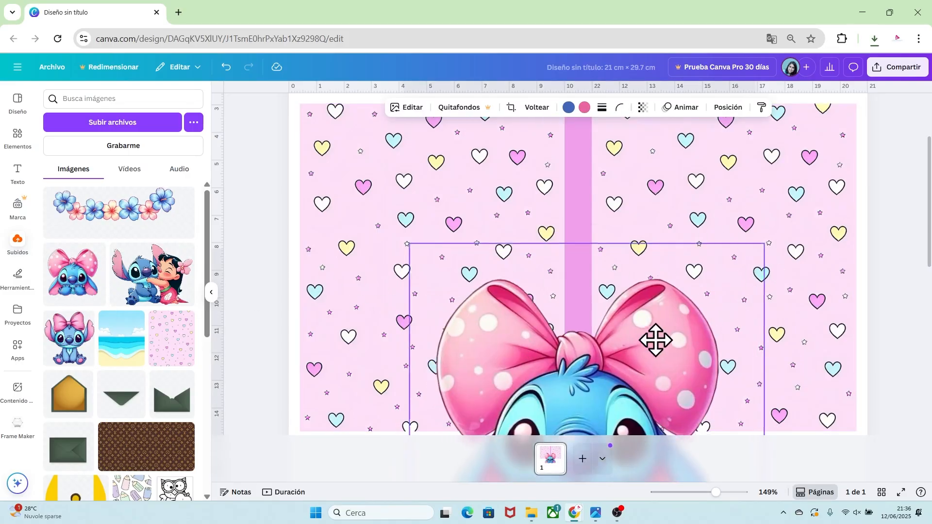
left_click_drag(655, 337, 792, 243)
left_click_drag(547, 134, 630, 217)
left_click_drag(803, 341, 769, 236)
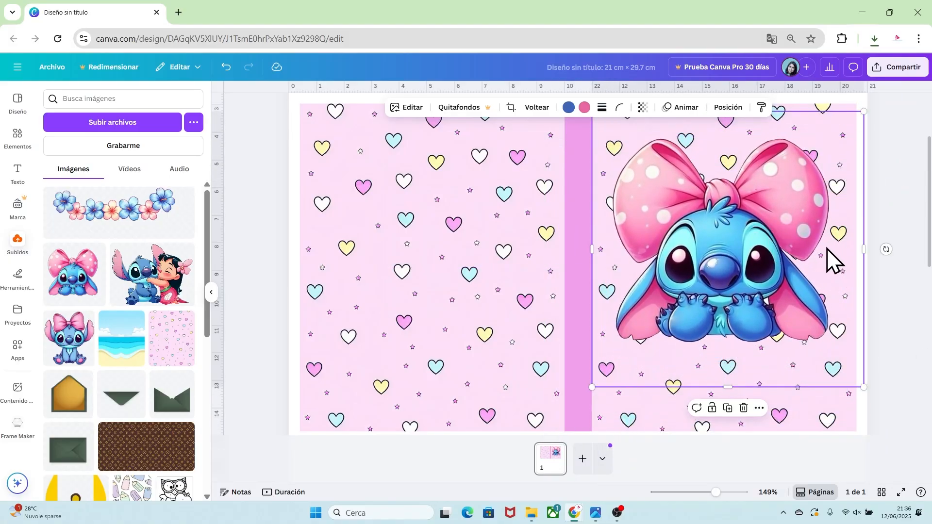
Lock the Stitch image in place on the right panel.
right_click(755, 260)
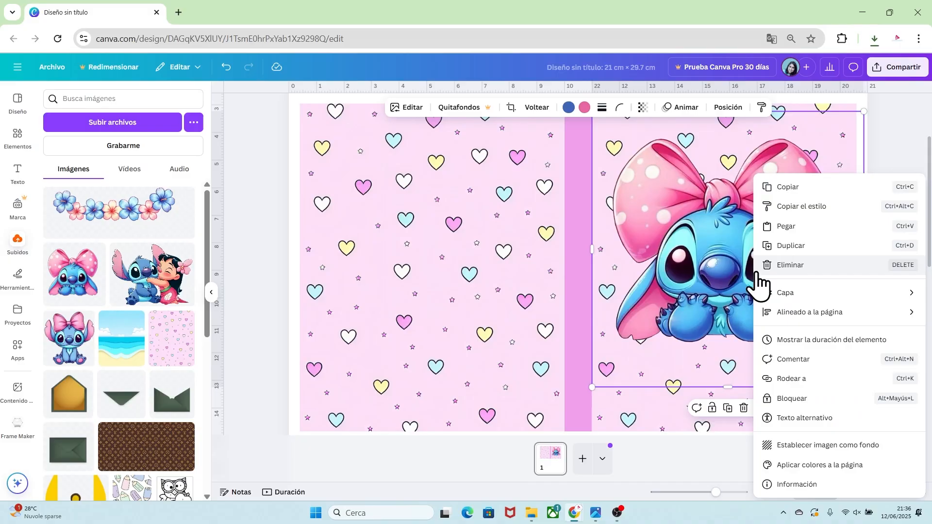
left_click(785, 399)
left_click(890, 343)
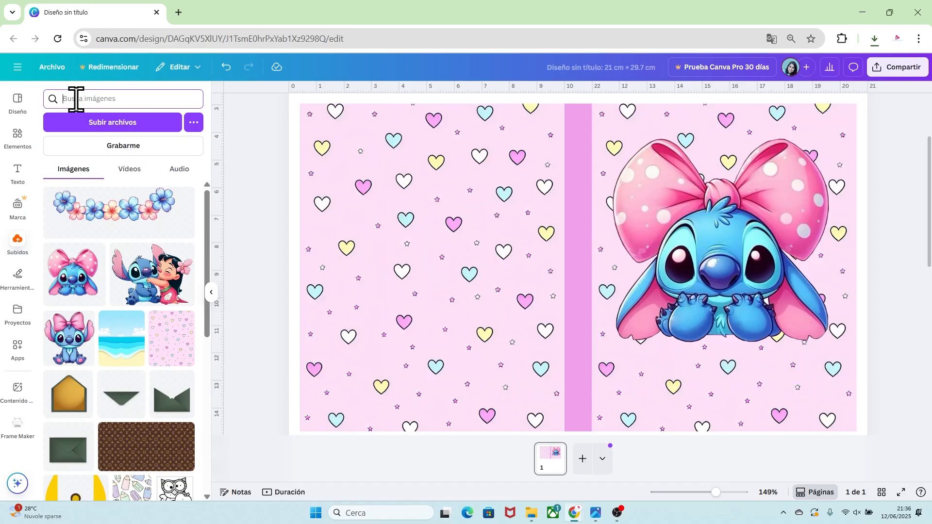
Search the graphic elements for "circulo de linea punteada".
type("circulo de linea")
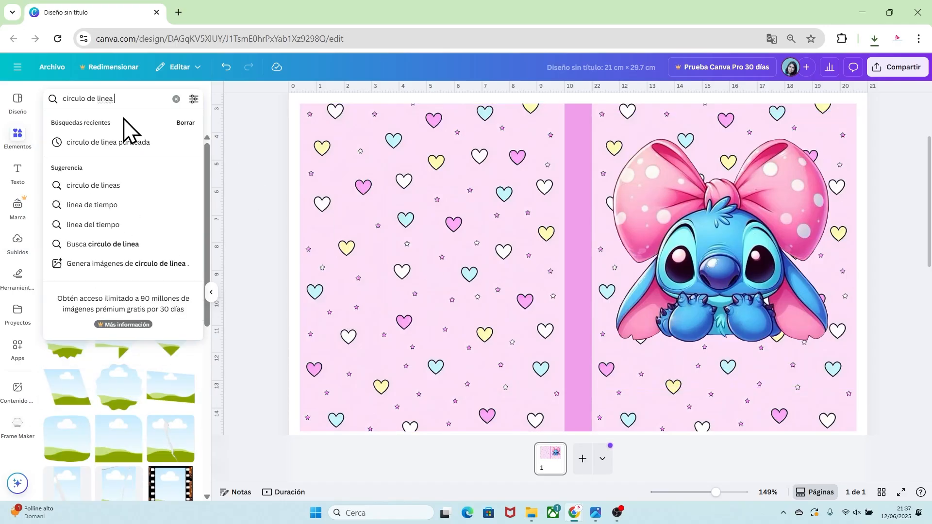
type(" punteada")
key("Return")
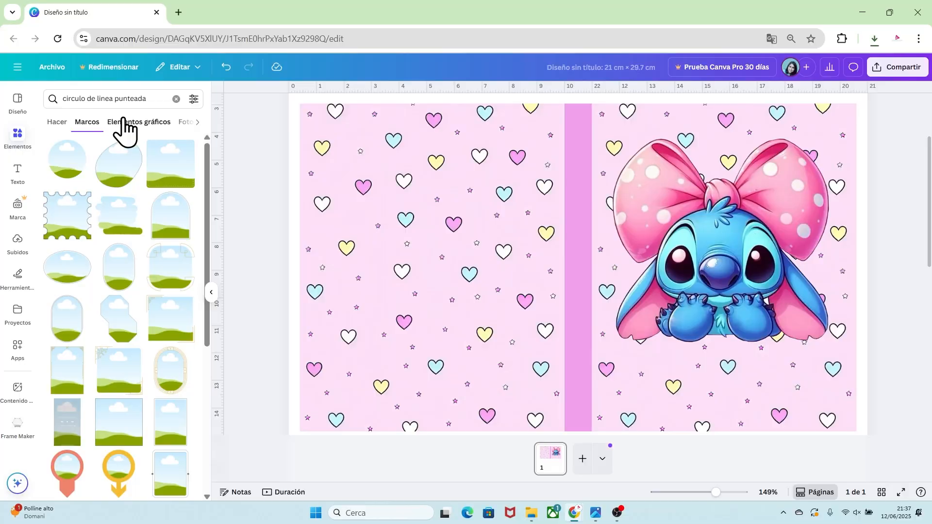
left_click(130, 126)
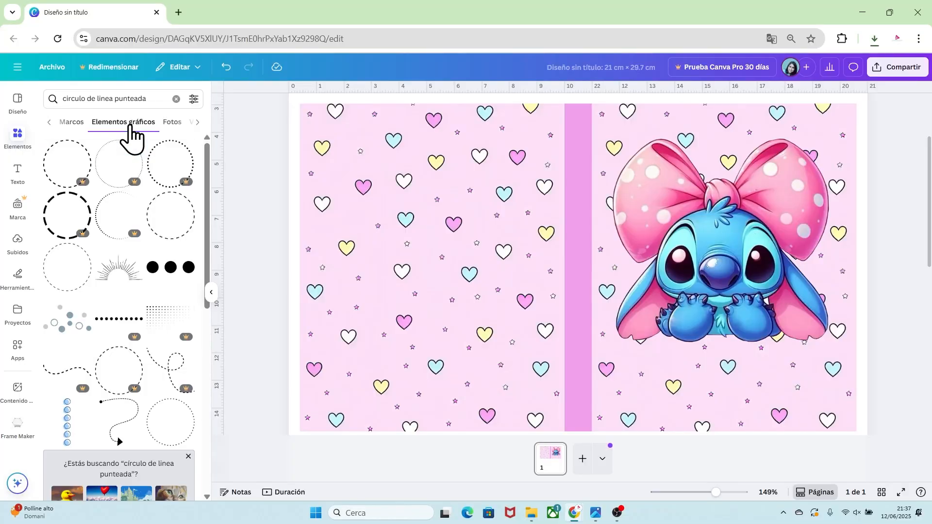
Add the green circle with the dashed inner line, about 2.3 cm wide, between Stitch's paws just below the nose.
left_click_drag(208, 160, 206, 357)
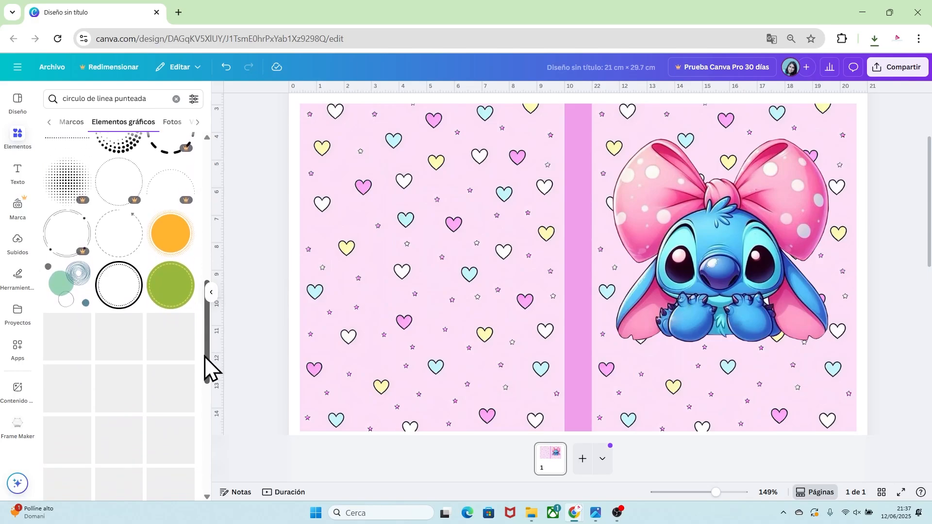
left_click(187, 269)
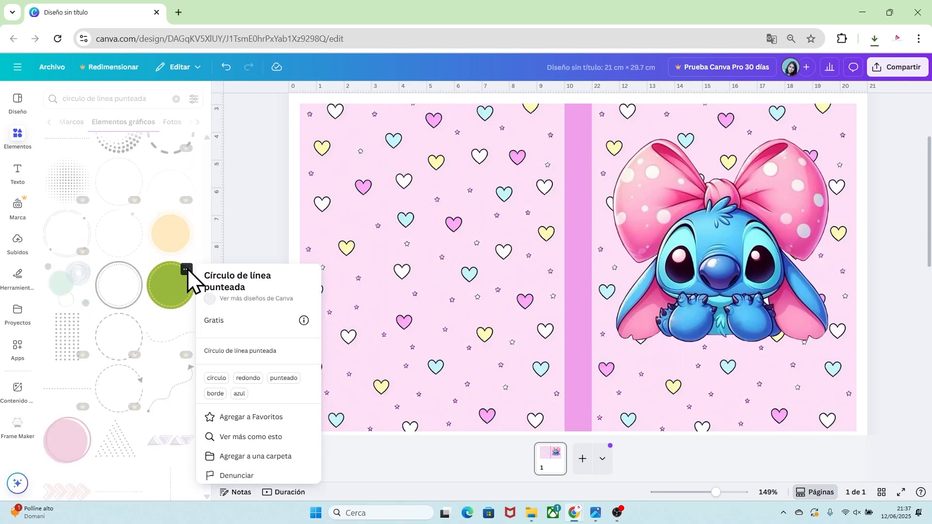
left_click(162, 277)
left_click(170, 293)
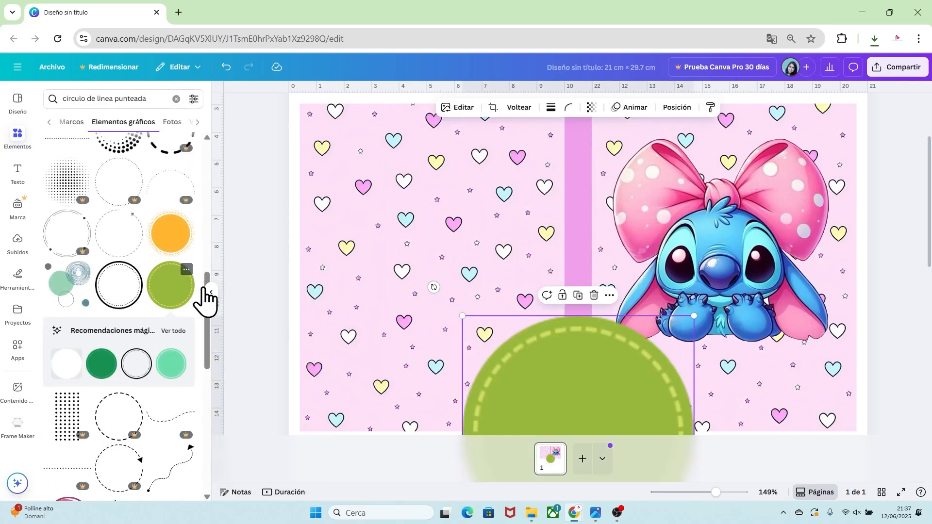
left_click_drag(622, 388, 639, 214)
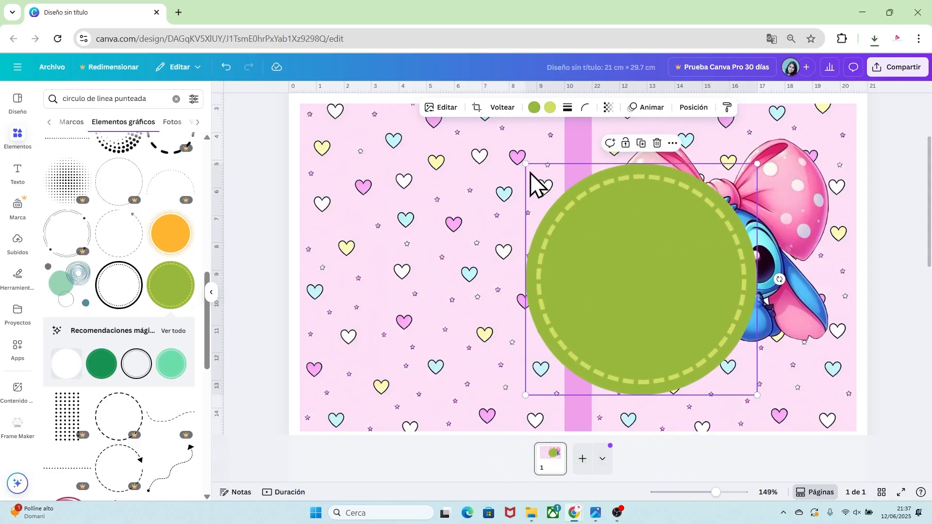
left_click_drag(526, 164, 722, 318)
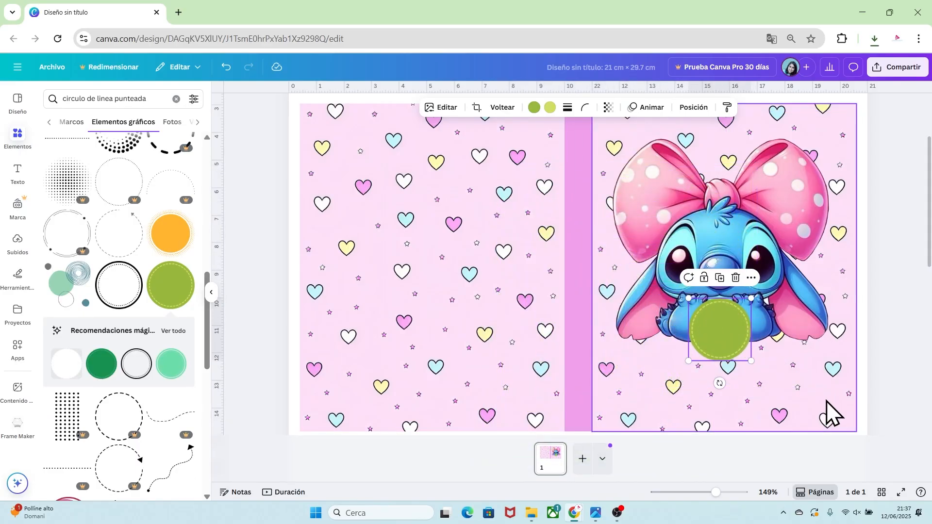
left_click(826, 401)
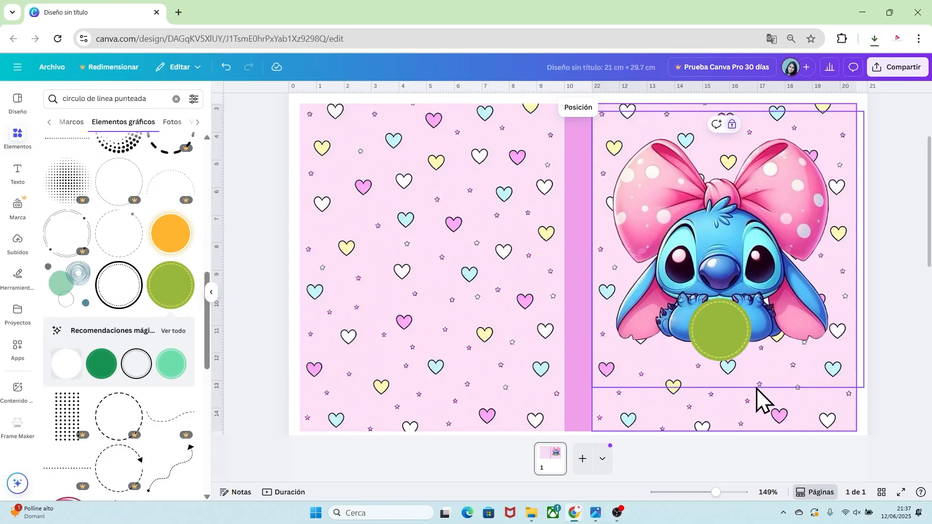
Add a text box containing the person's first name across the lower part of the green circle.
left_click(18, 174)
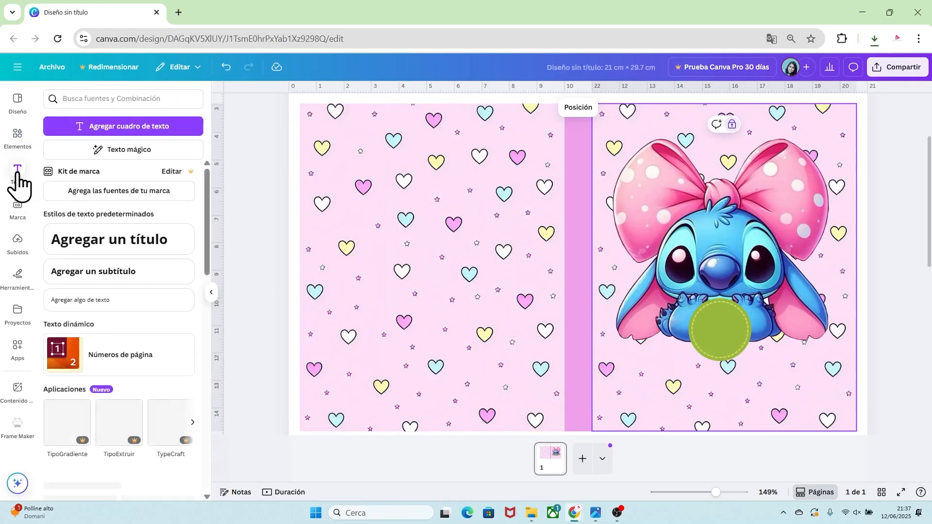
left_click(132, 127)
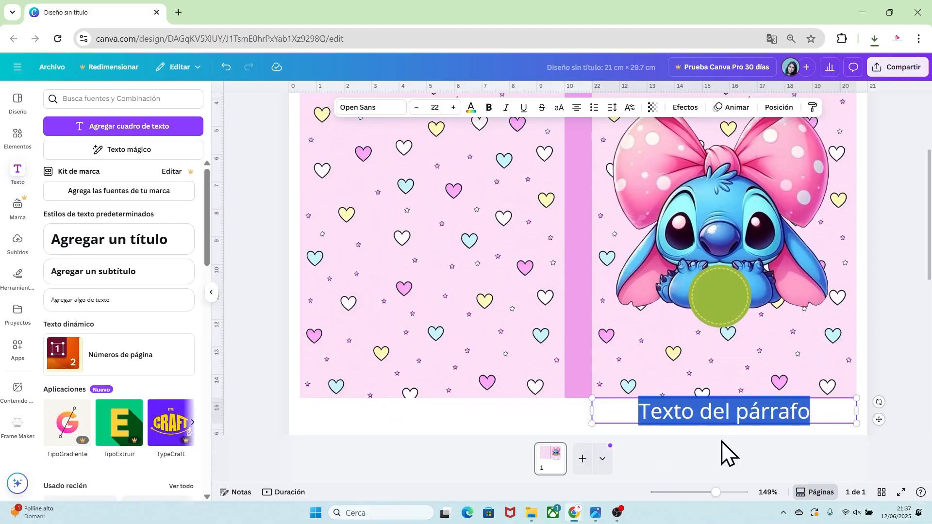
left_click_drag(876, 418, 872, 322)
left_click_drag(815, 321, 647, 324)
type("Marthy")
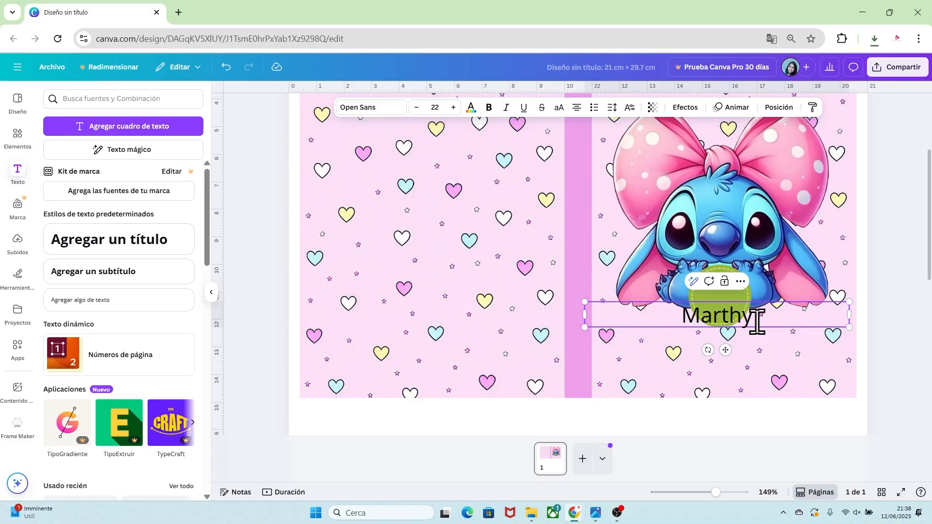
Set the name text's font to Bright Retro.
left_click_drag(757, 320, 682, 321)
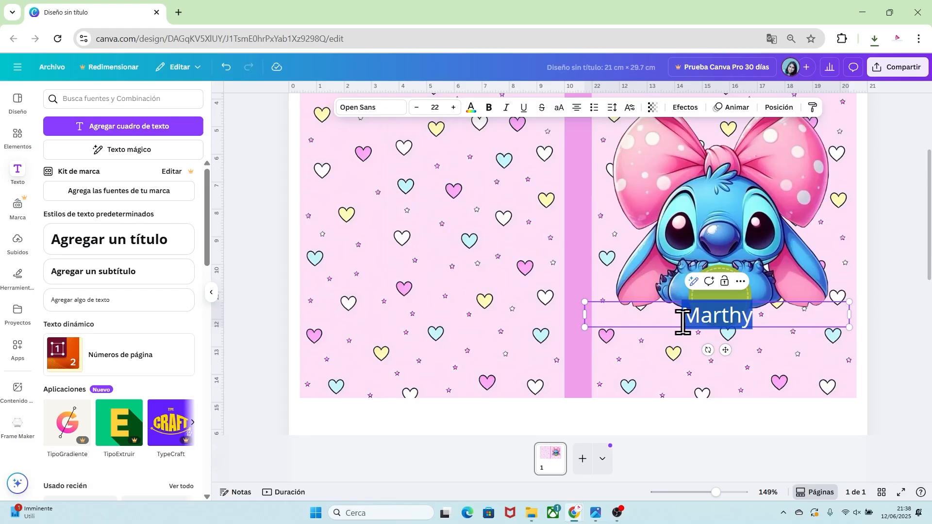
left_click(365, 109)
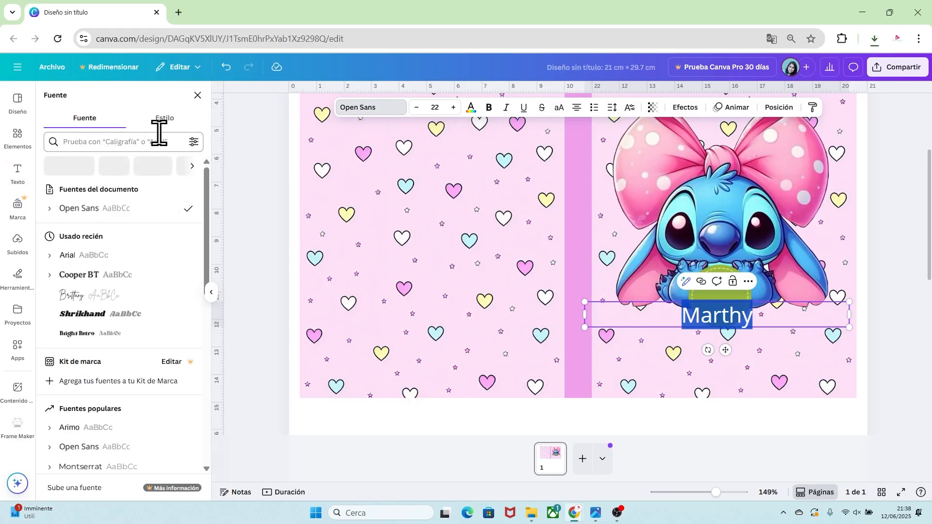
left_click(121, 141)
type("brig")
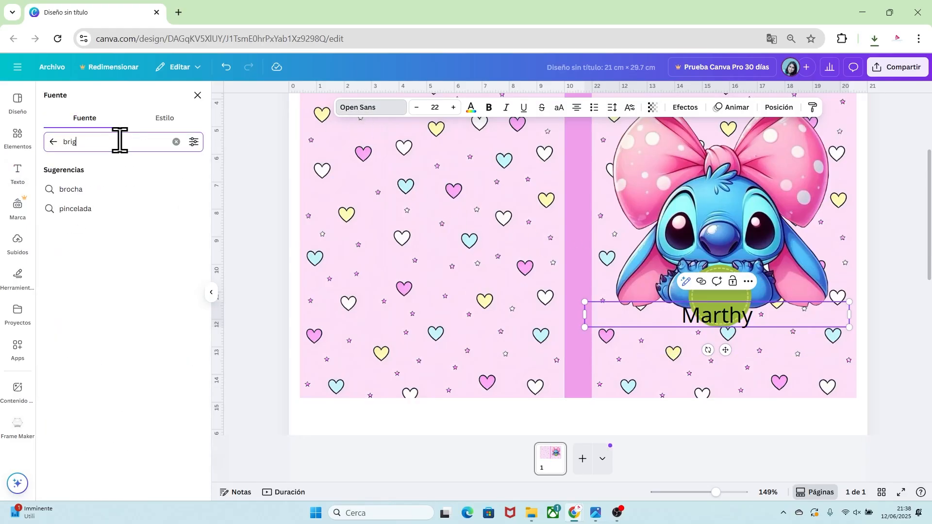
type("ht")
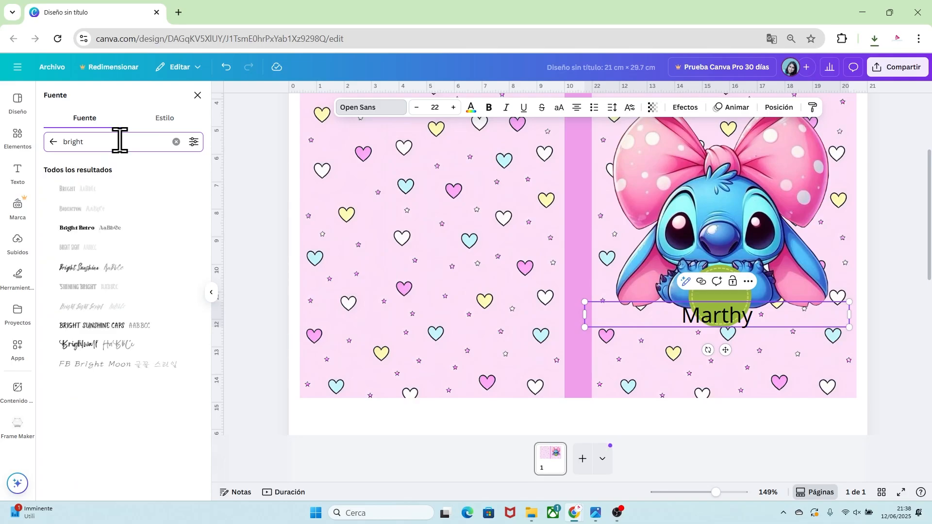
left_click(90, 228)
Enlarge the name to font size 58.8 and centre it beneath Stitch, overlapping the lower half of the circle.
left_click_drag(849, 315, 794, 365)
left_click(777, 375)
left_click_drag(701, 331, 725, 320)
left_click_drag(819, 352, 838, 358)
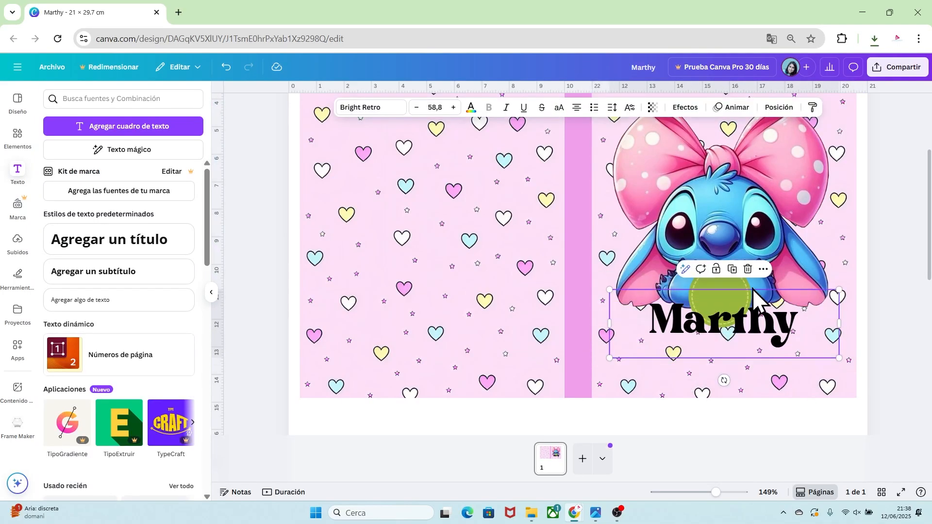
Give the name a Contorno outline with thickness 90 in blue #36548F, and set its text colour to white.
left_click(685, 107)
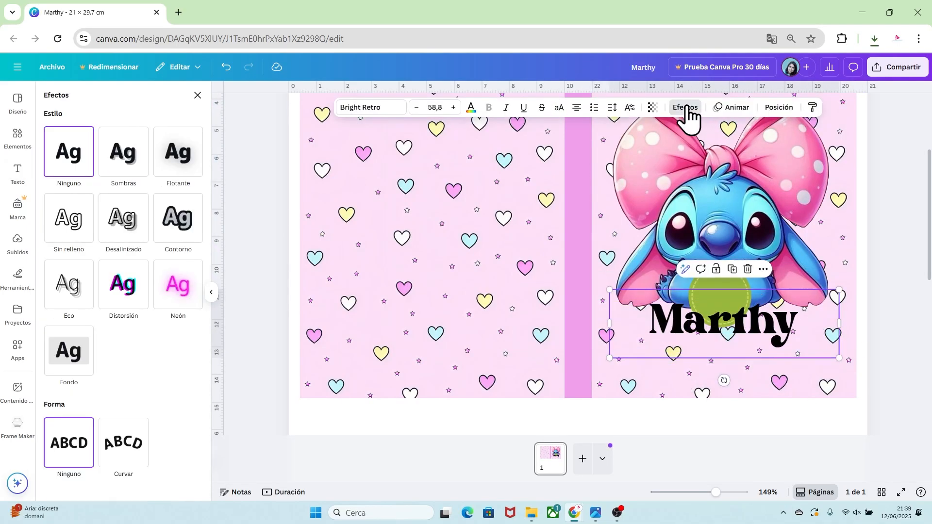
left_click(172, 236)
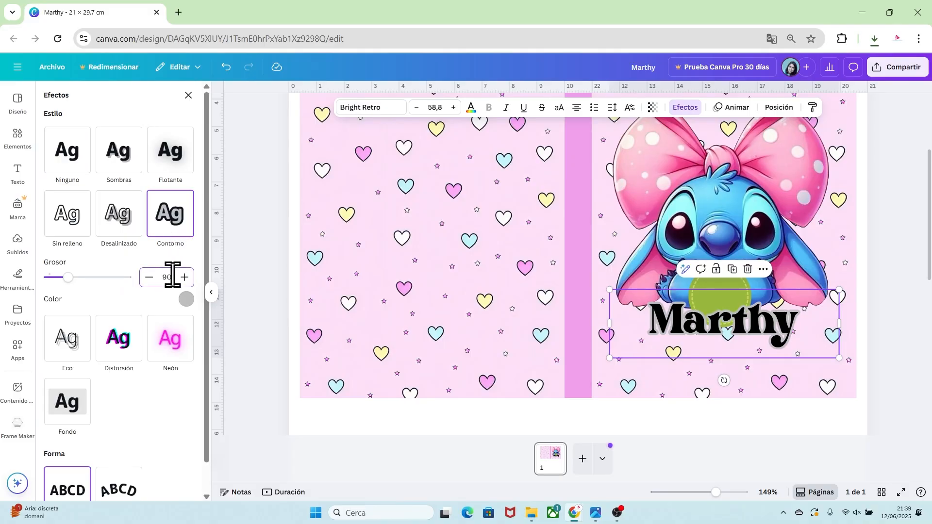
left_click(120, 291)
left_click(186, 300)
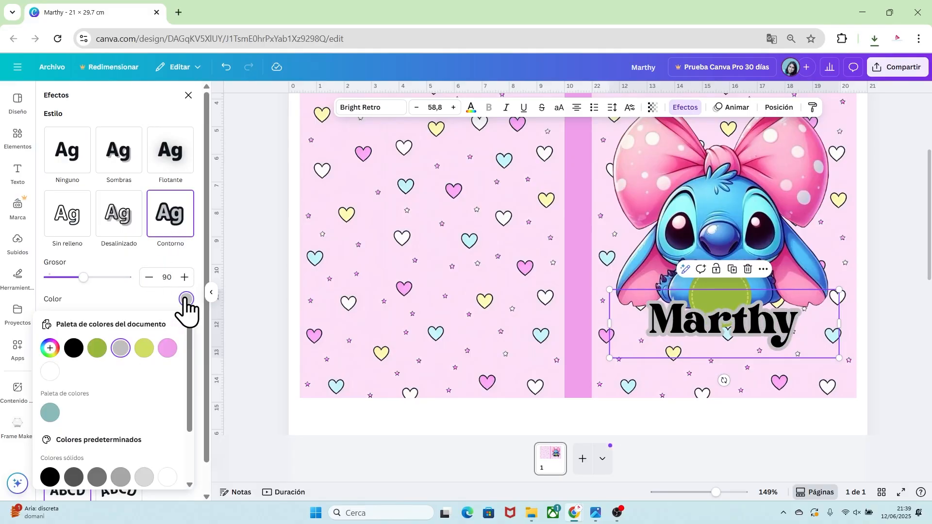
left_click(55, 347)
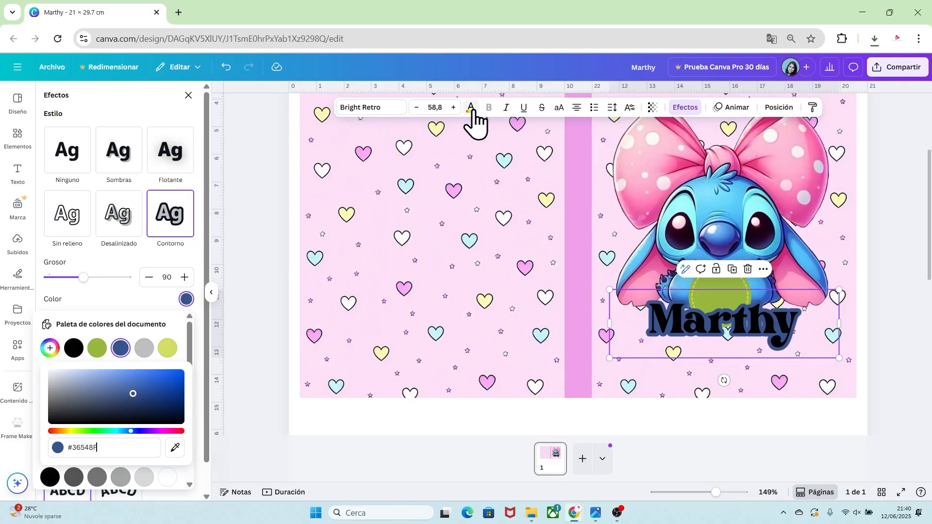
left_click(471, 109)
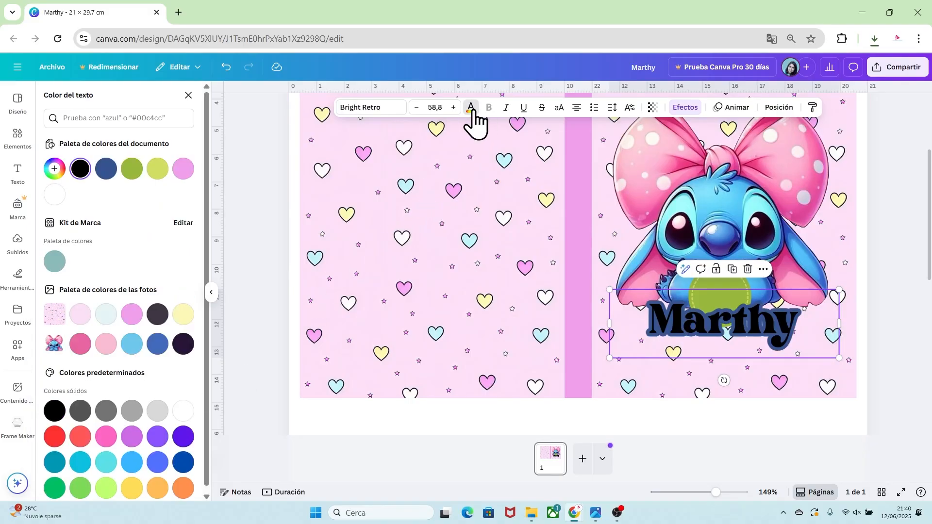
left_click(54, 195)
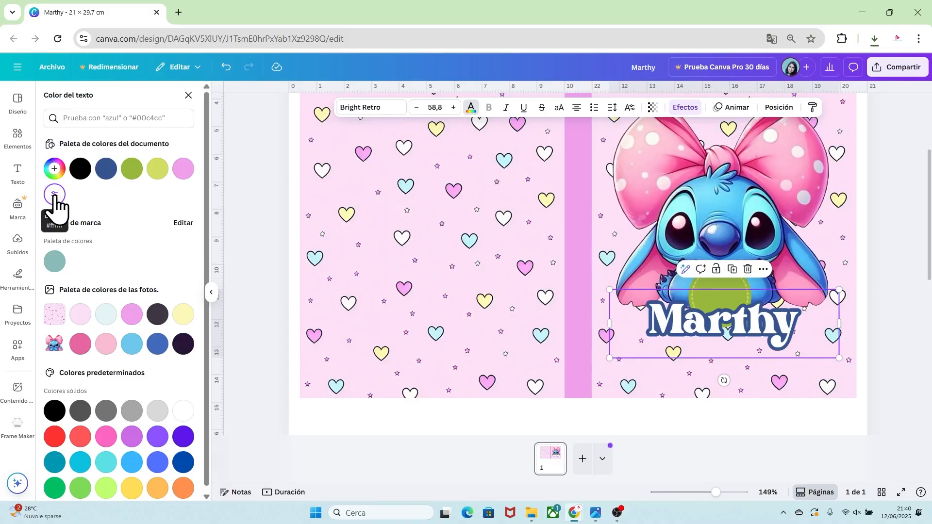
Recolour the circle behind the name with the document's dark blue and its dashed line with white #ffffff.
left_click(709, 284)
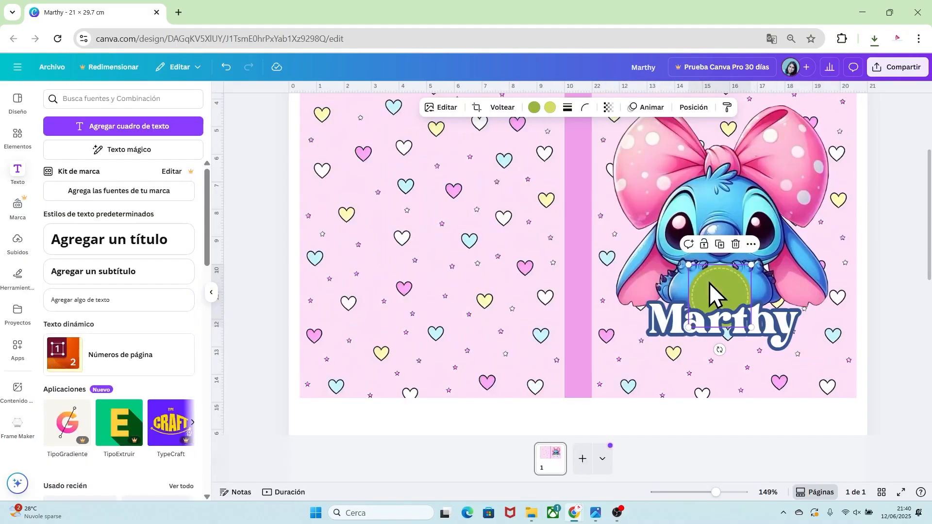
left_click(534, 108)
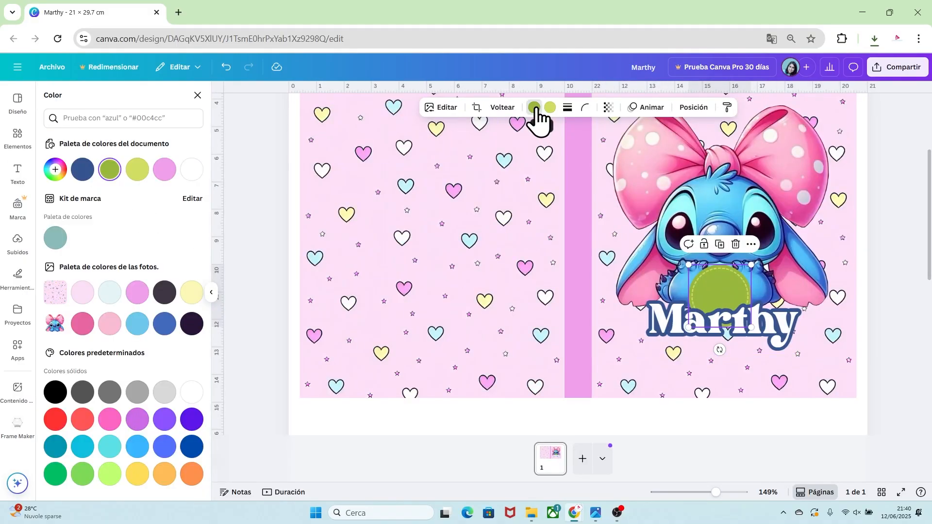
left_click(85, 172)
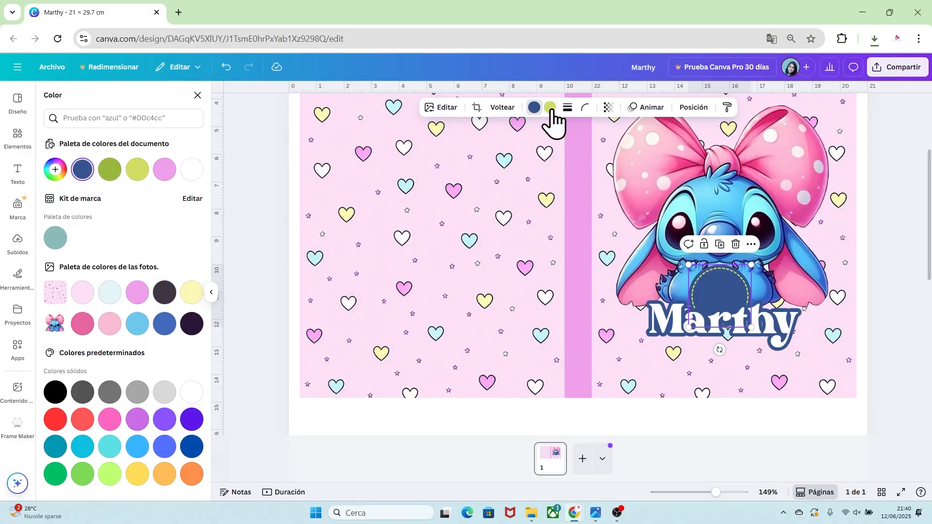
left_click(193, 171)
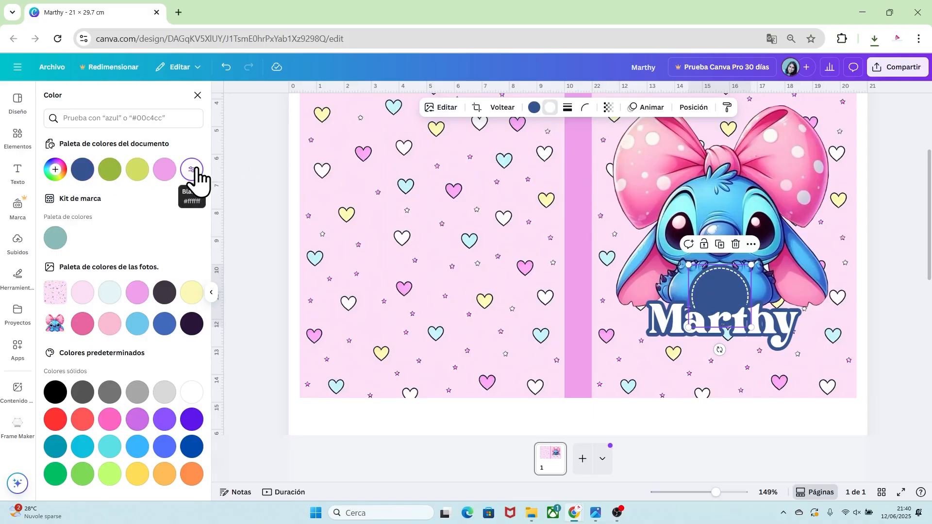
Duplicate the outlined name text onto the plain heart panel and replace the copy's text with 6.
left_click(892, 336)
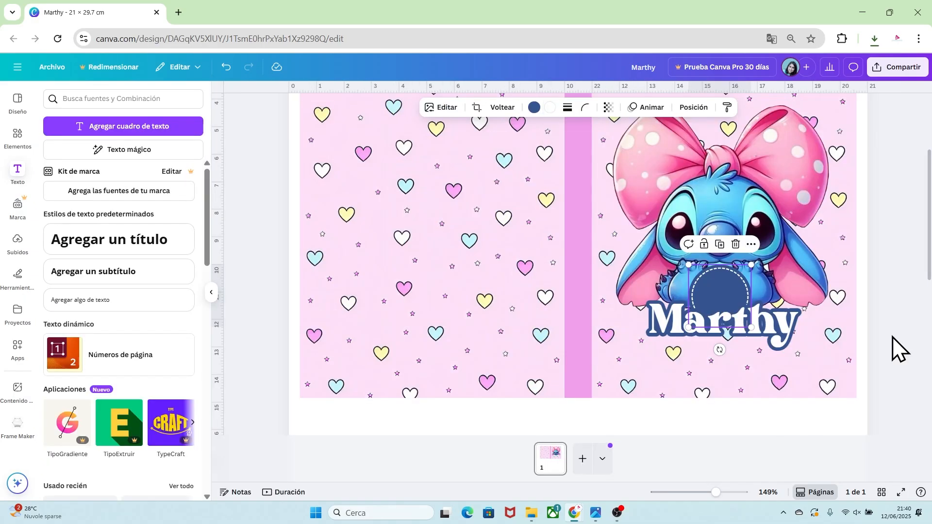
left_click(779, 331)
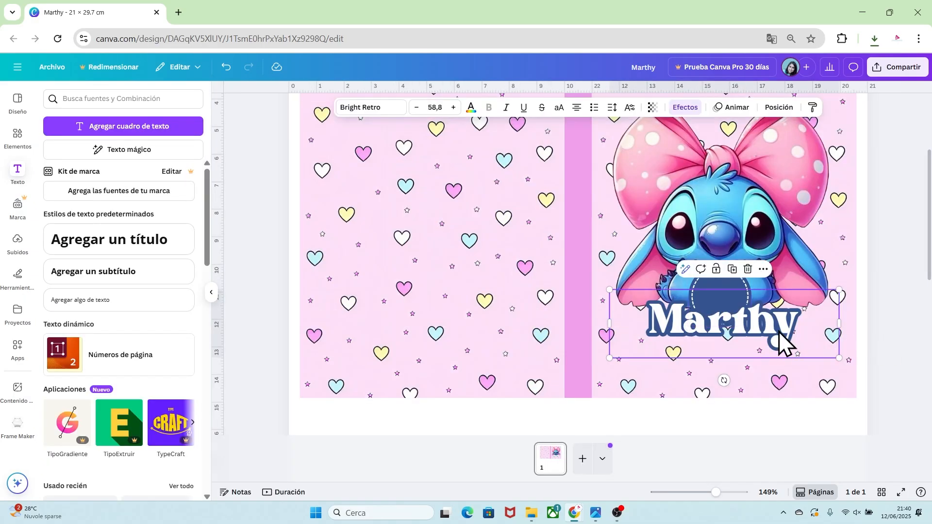
key("ctrl+d")
left_click_drag(781, 340, 531, 287)
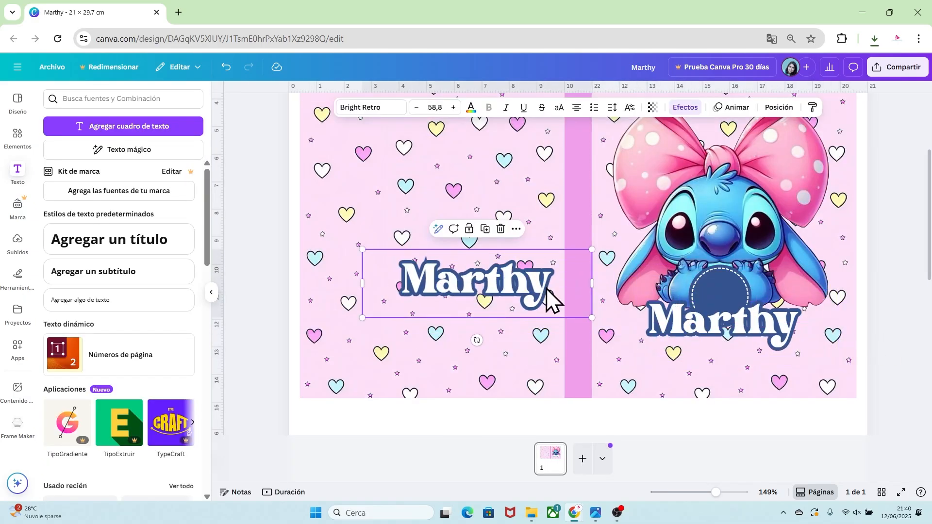
double_click(551, 290)
key("BackSpace")
type("6")
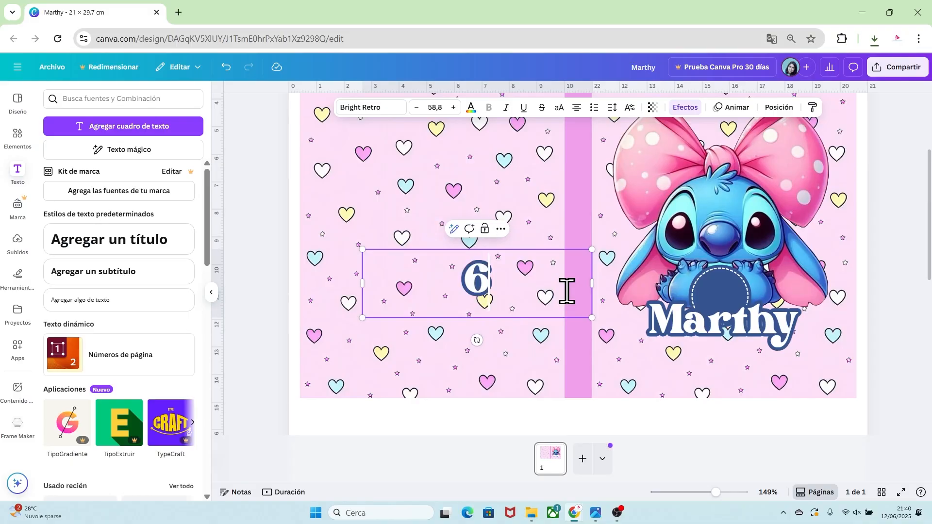
left_click(884, 343)
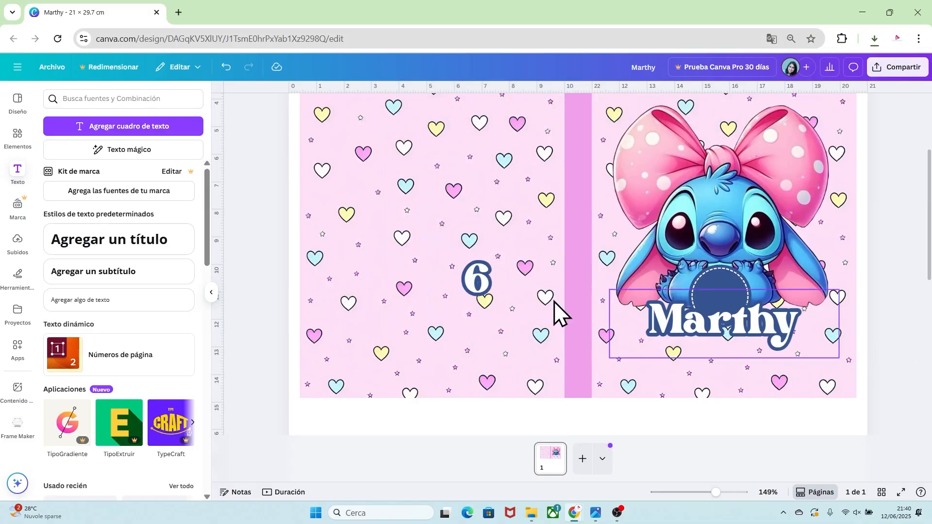
Narrow the 6's text box, centre it on the dark blue circle above the name, and set its effect style to Ninguno.
left_click(480, 286)
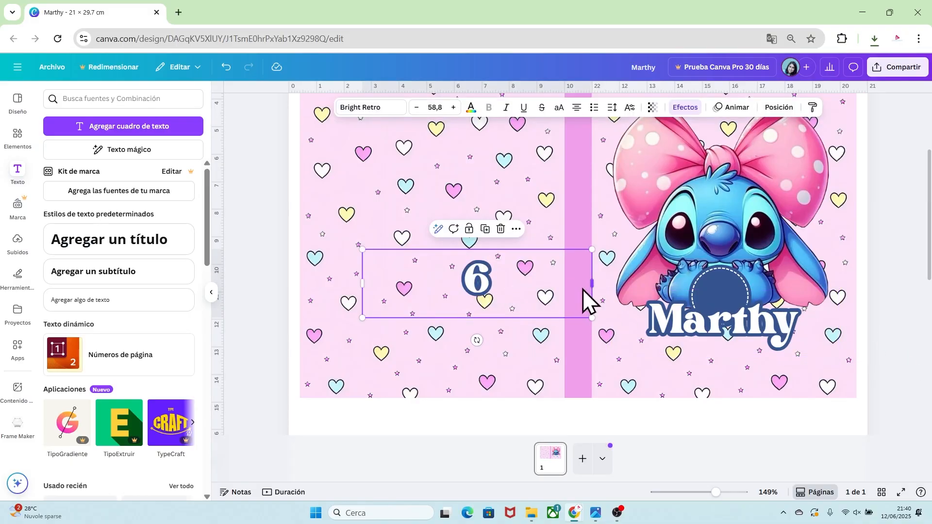
left_click_drag(591, 284, 743, 291)
left_click(684, 107)
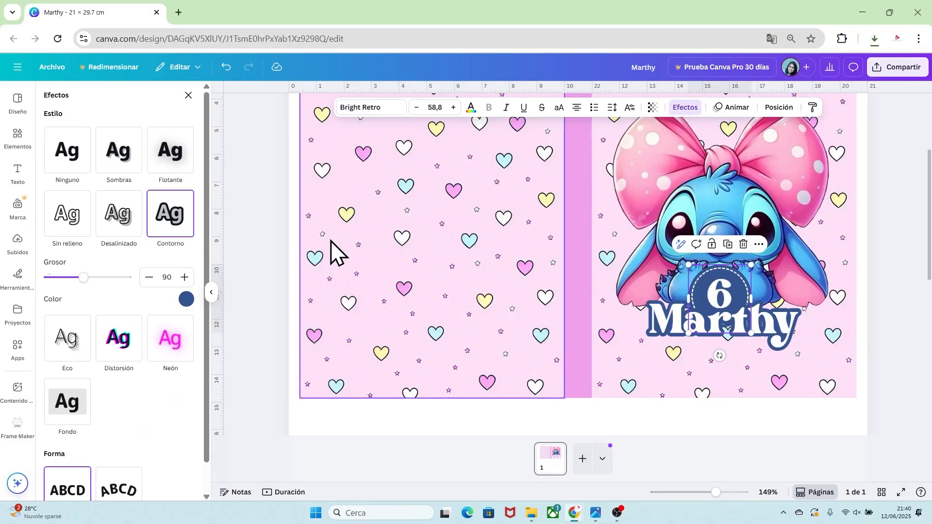
left_click(70, 170)
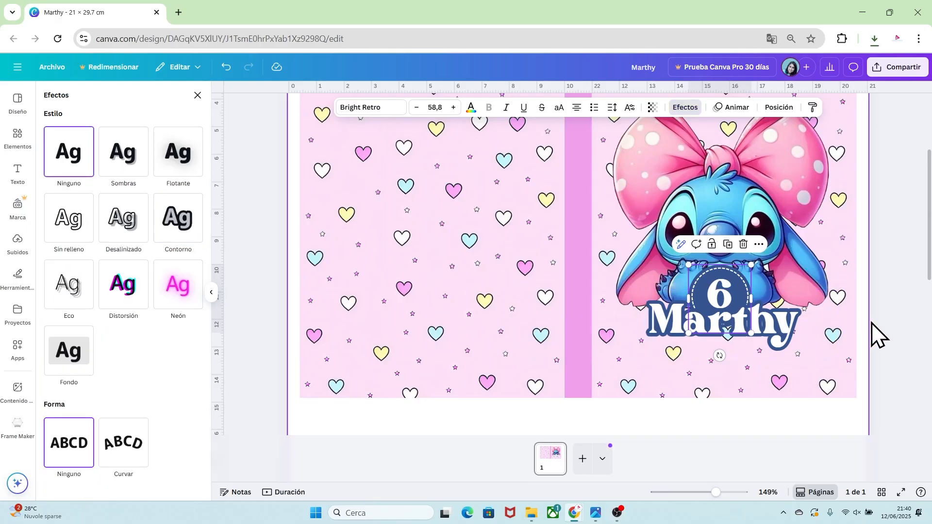
left_click(896, 332)
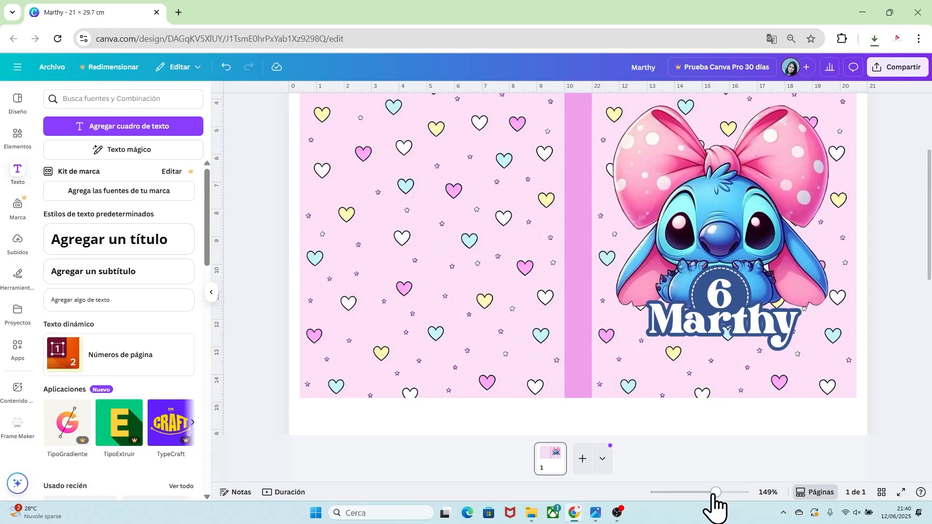
Unlock the heart-pattern panel behind Stitch, duplicate it, and place the copy in the blank area below the cover.
left_click_drag(715, 492, 699, 492)
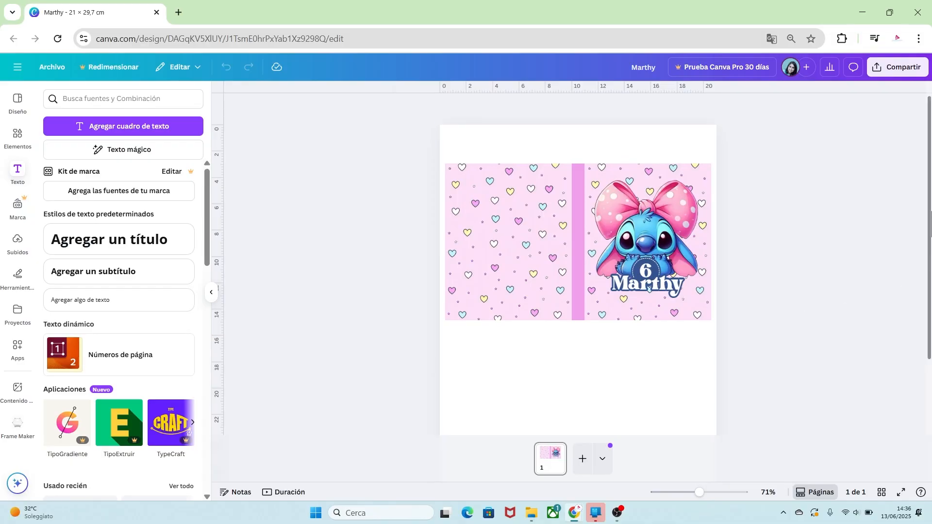
scroll(930, 262, "down", 2)
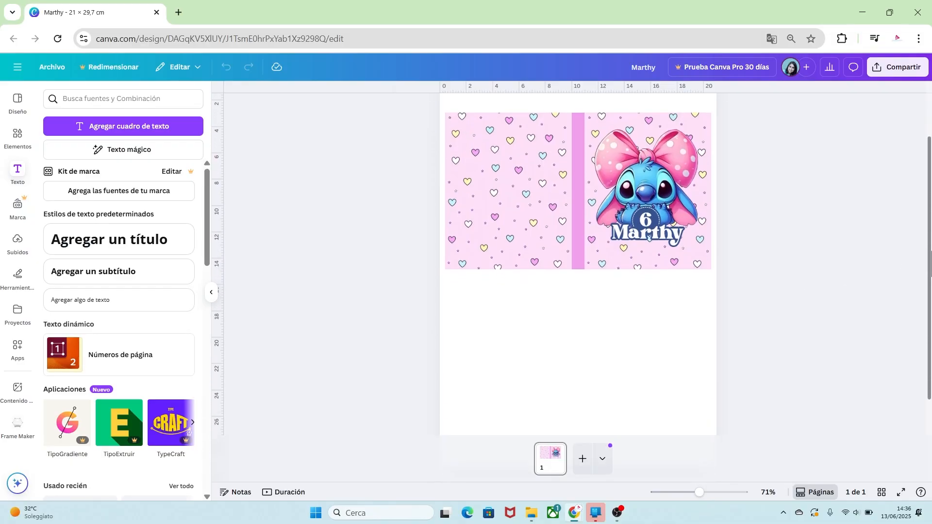
left_click(696, 139)
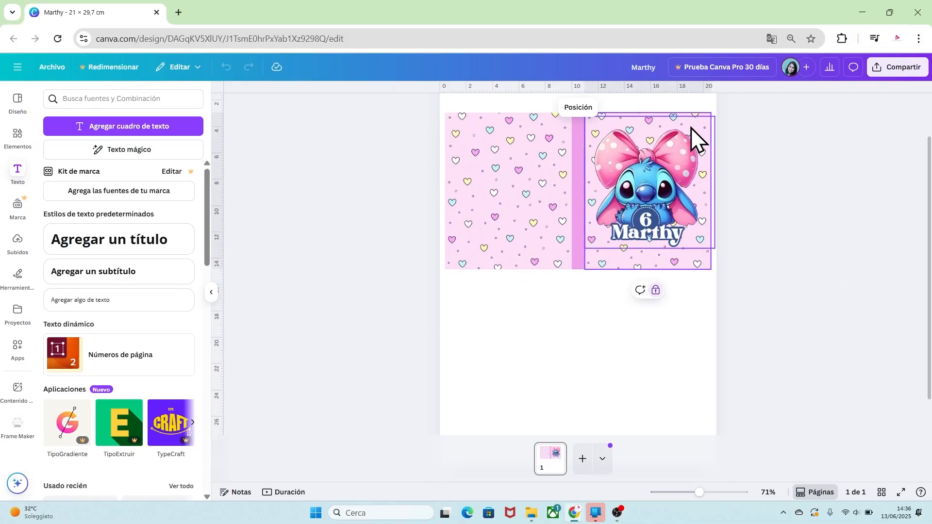
left_click(655, 290)
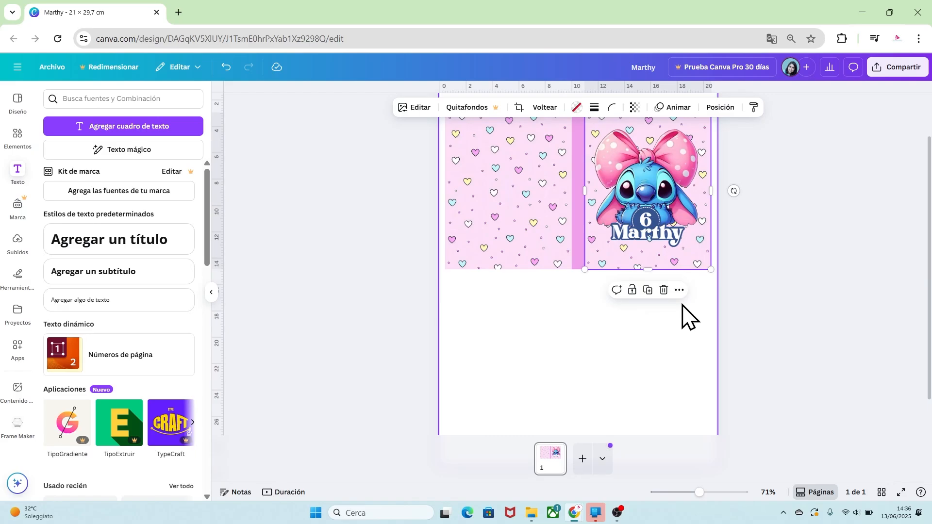
left_click(647, 289)
left_click_drag(635, 192, 524, 354)
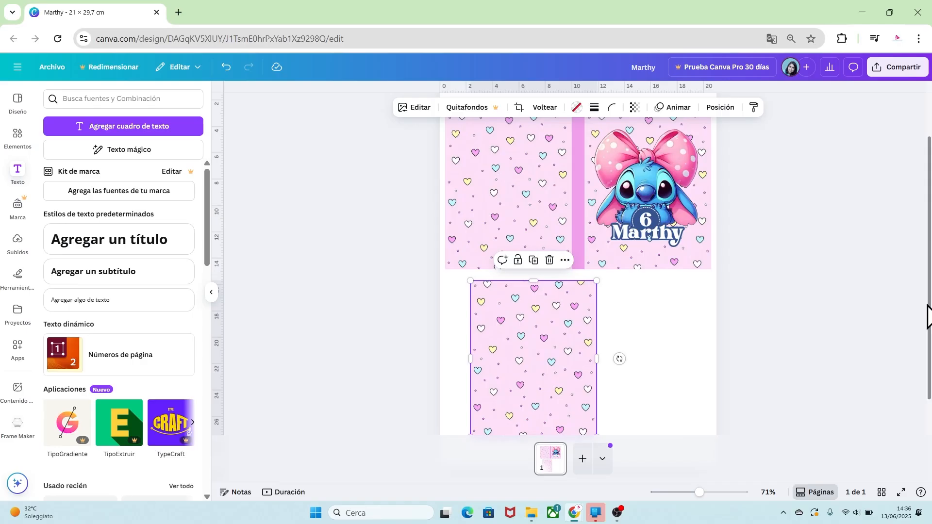
Replace the duplicated panel's heart pattern with the uploaded beach image and lock the panel.
left_click_drag(928, 314, 929, 344)
left_click_drag(699, 492, 710, 493)
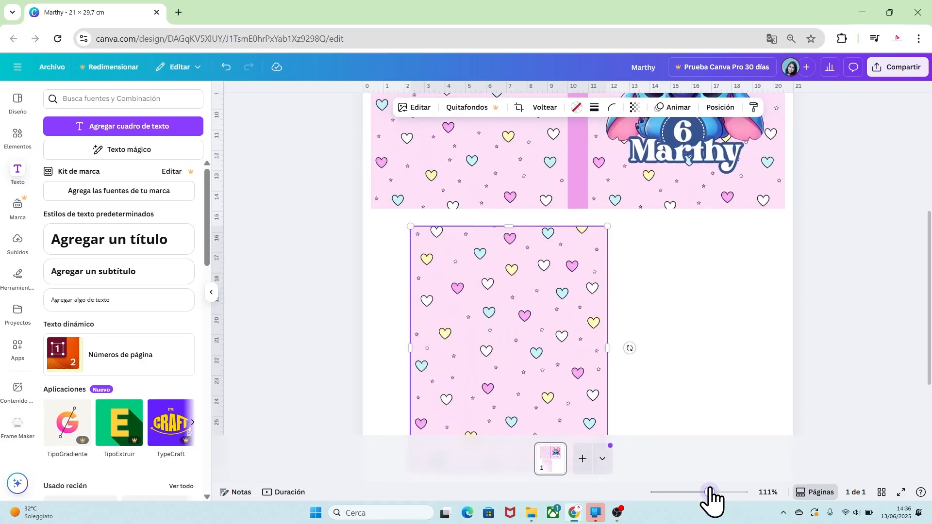
left_click_drag(929, 323, 929, 354)
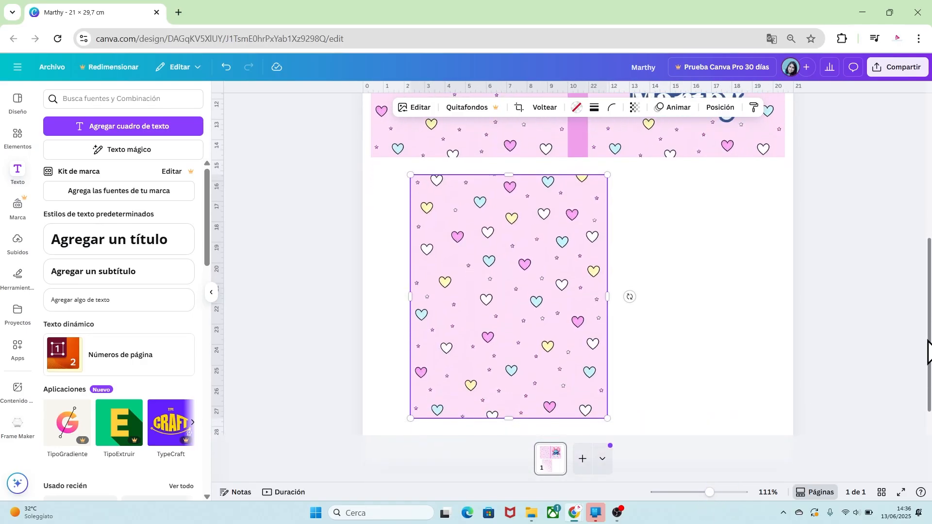
left_click(686, 343)
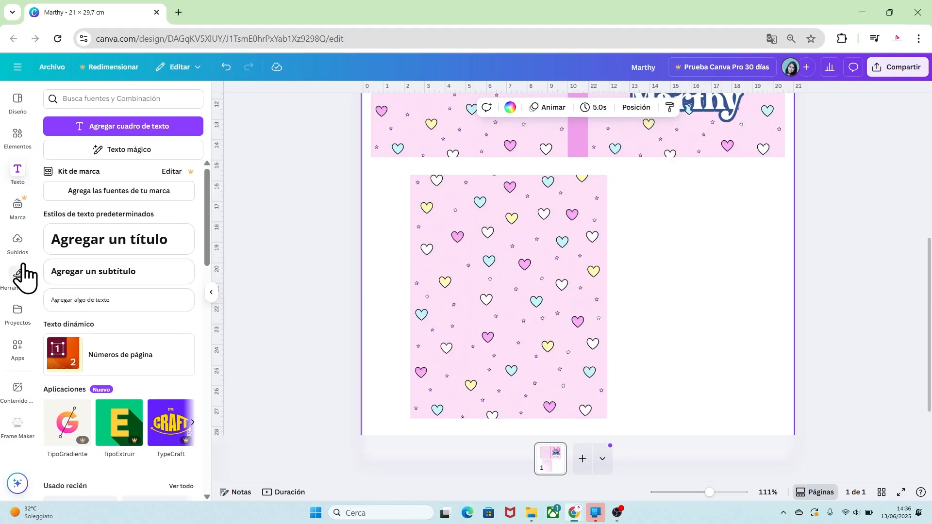
left_click(18, 245)
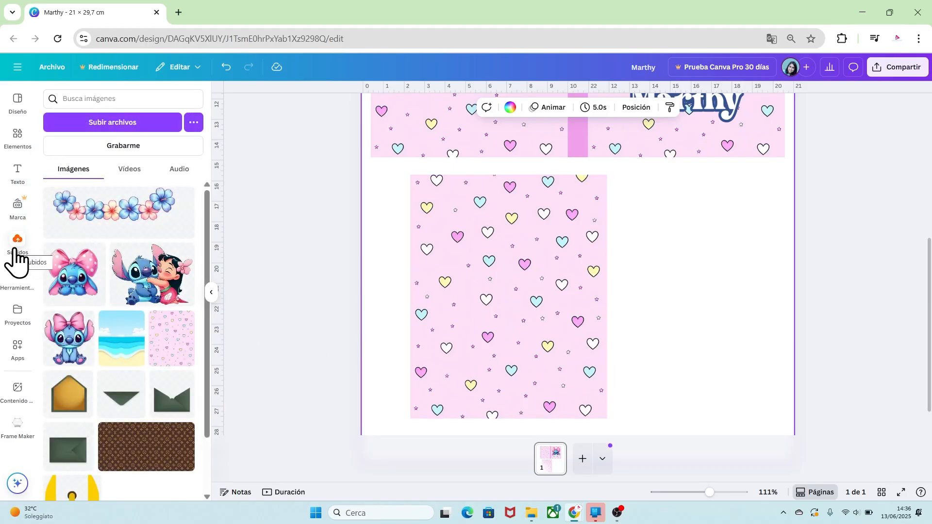
left_click_drag(121, 368, 482, 269)
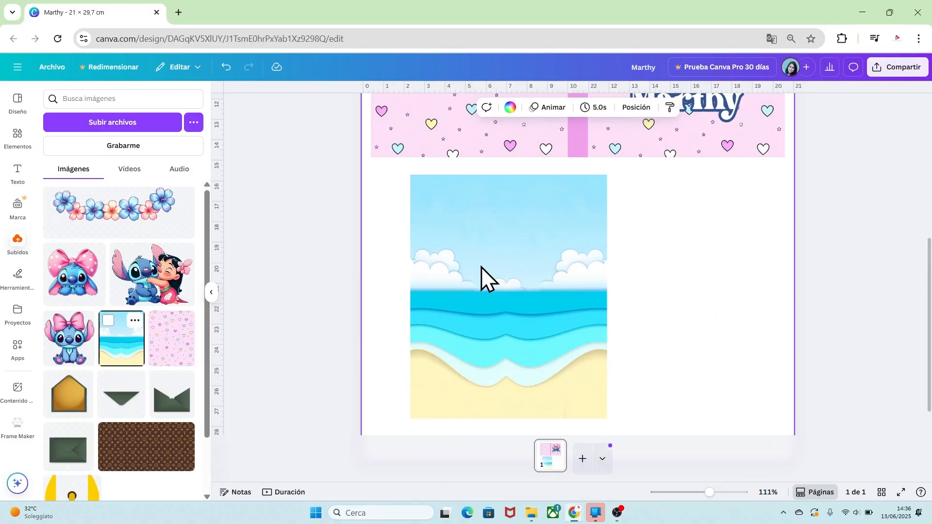
right_click(539, 341)
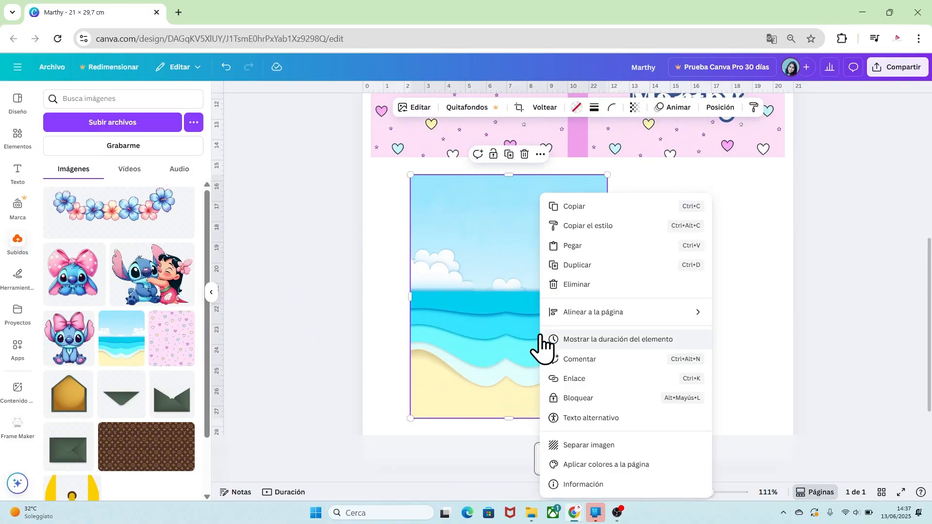
left_click(573, 399)
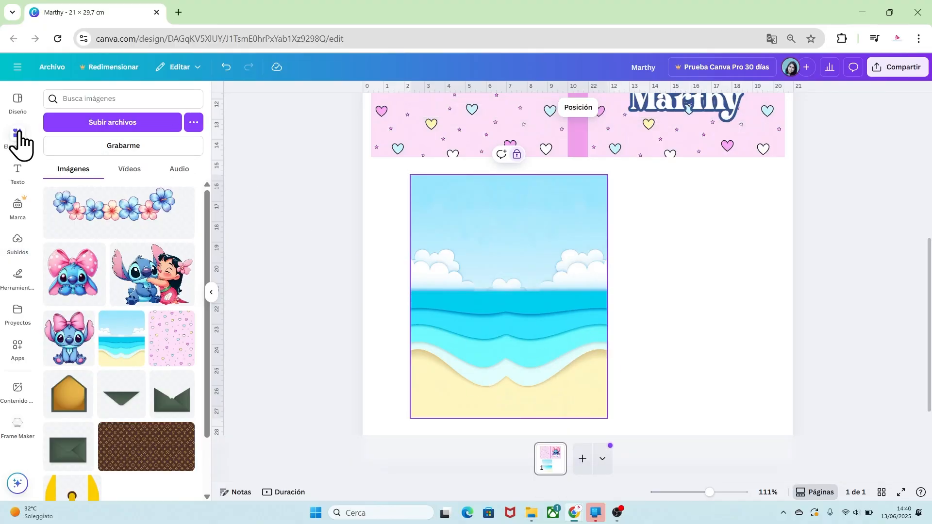
Search the elements for "marco minimalista moderno" and add the wide arch-shaped frame from the Marcos results.
left_click(18, 134)
left_click(91, 99)
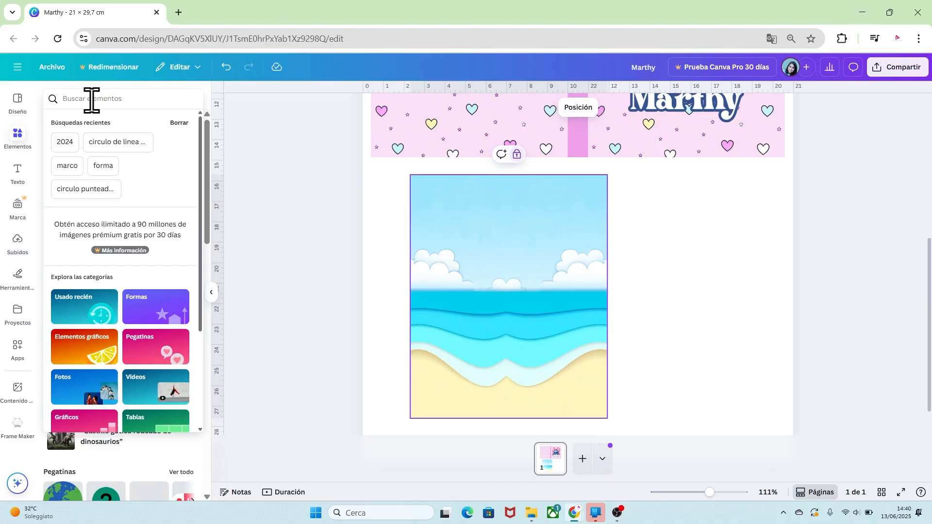
type("marco minimalista mod")
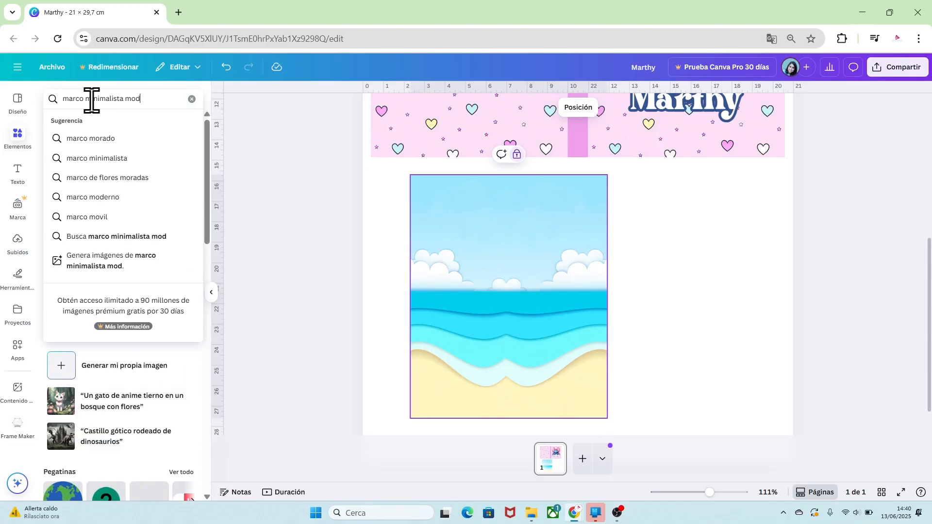
type("erno")
key("Return")
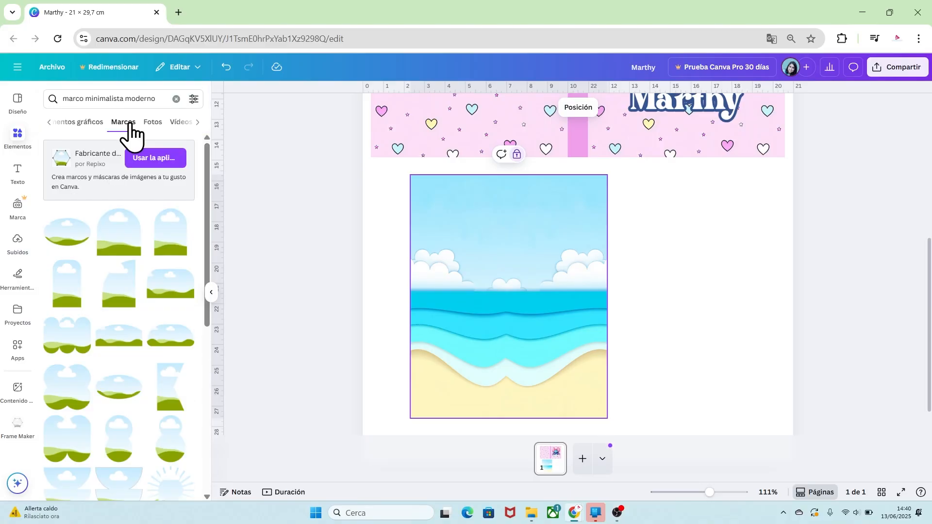
left_click(136, 217)
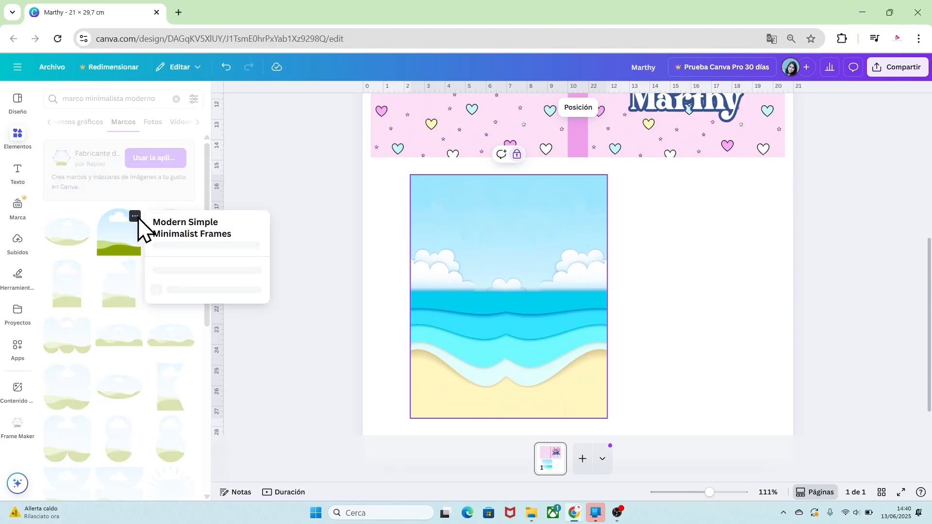
left_click(128, 243)
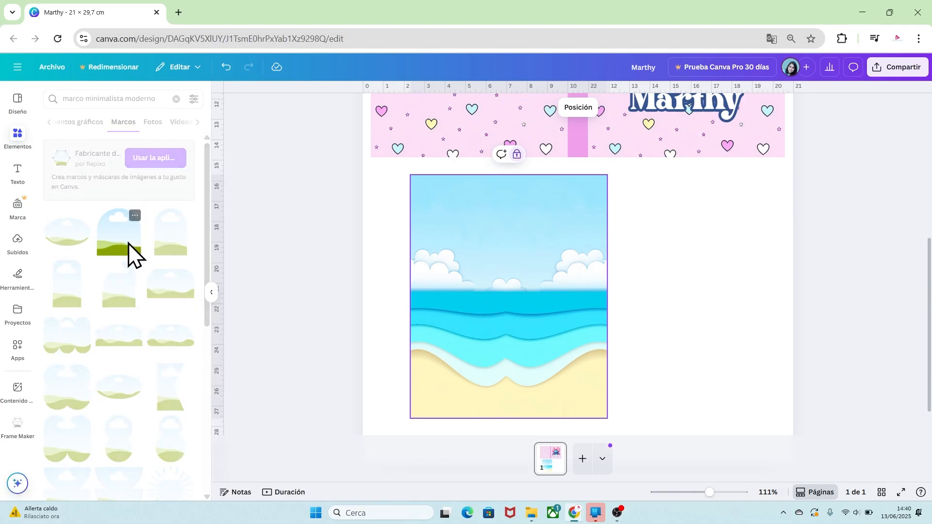
left_click(118, 257)
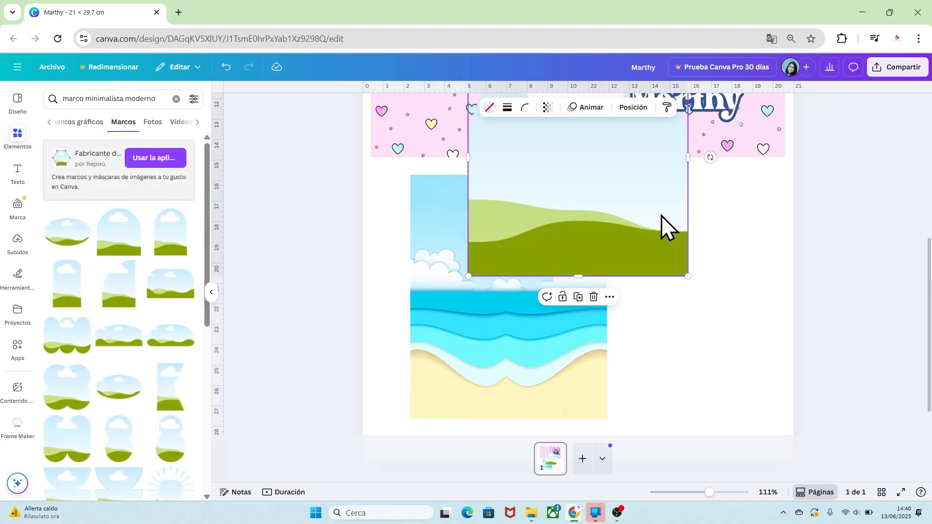
Resize the arch frame to about 6.5 cm wide and 10 cm tall, centred horizontally on the beach panel.
left_click_drag(643, 298, 626, 330)
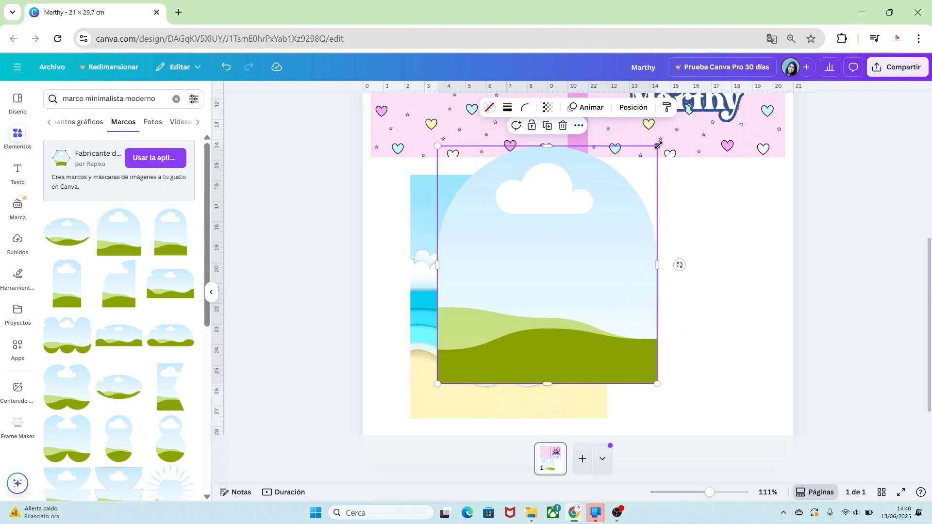
left_click_drag(657, 146, 571, 240)
left_click_drag(541, 307, 546, 266)
left_click_drag(509, 343, 516, 406)
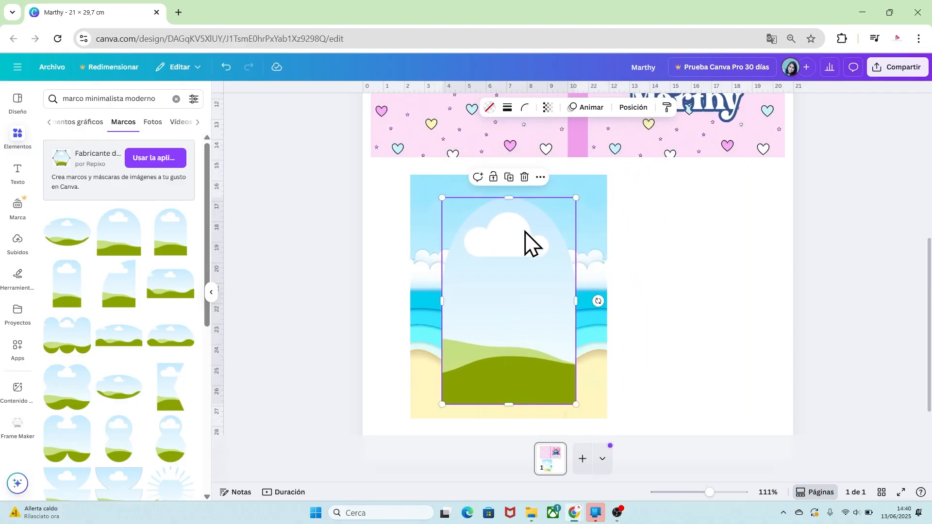
left_click_drag(508, 198, 509, 201)
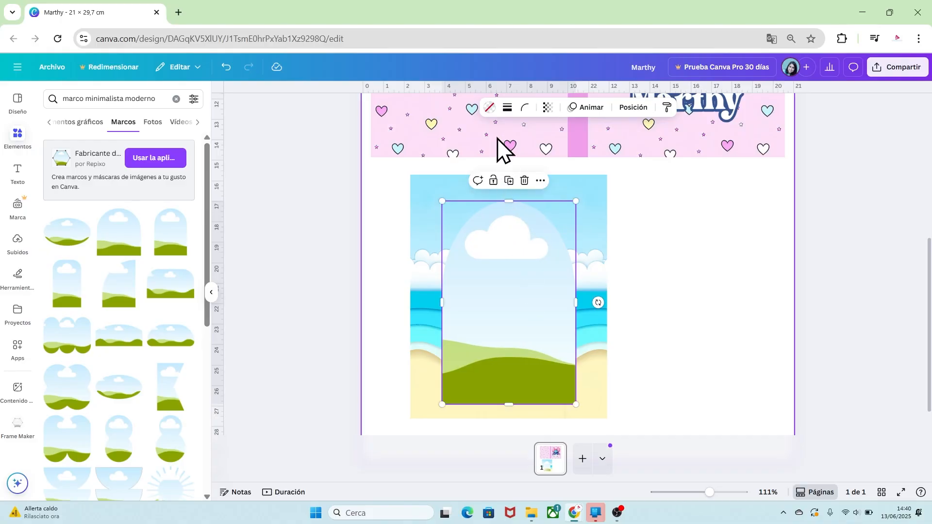
Fill the arch frame with the document's white and lock it in place.
left_click(489, 108)
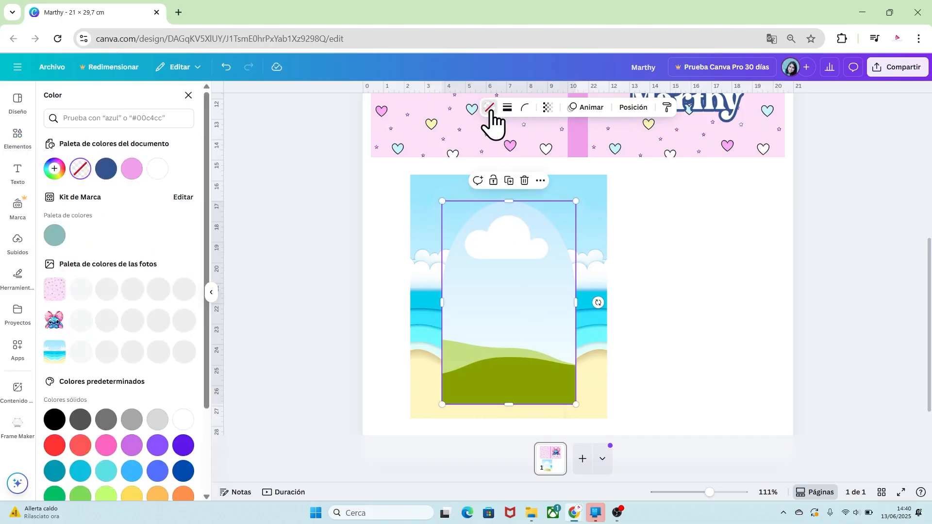
left_click(155, 170)
right_click(520, 344)
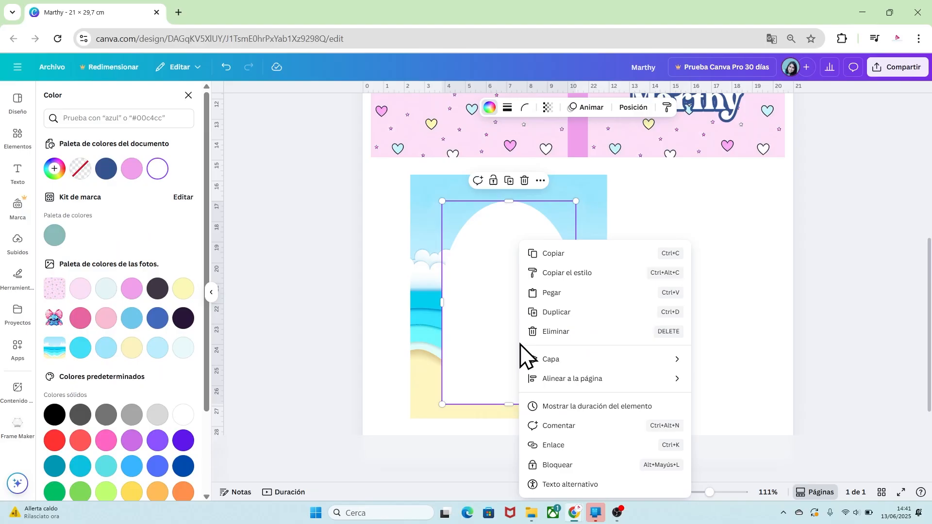
left_click(558, 463)
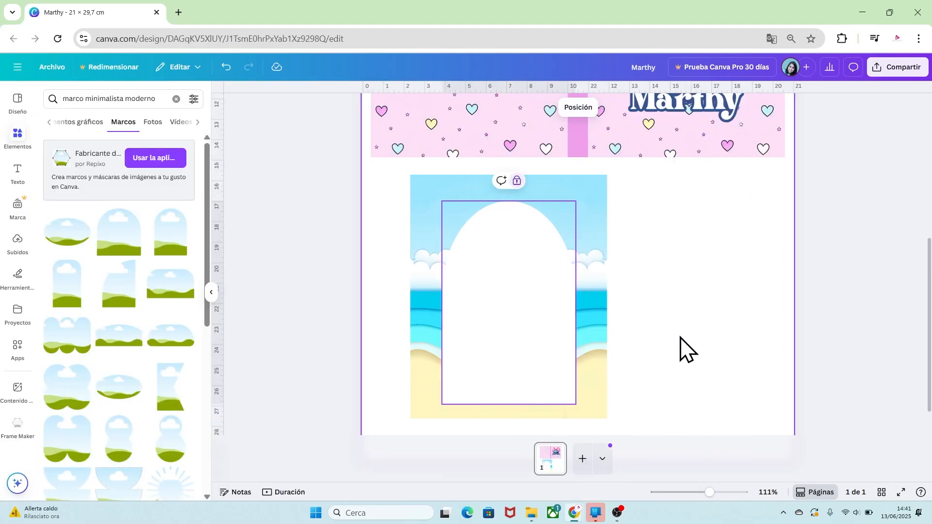
left_click(657, 359)
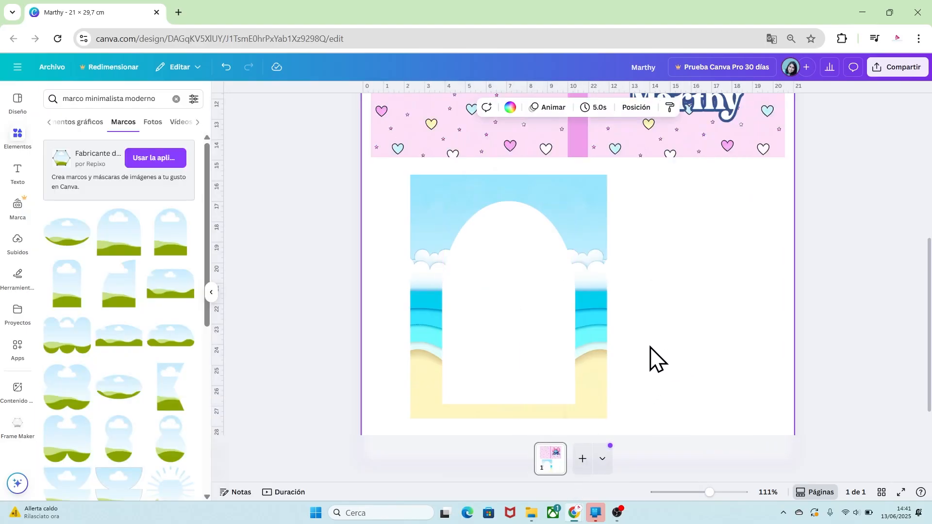
Add the uploaded hibiscus garland to the page and reposition it across the lower edge of the beach panel.
left_click(17, 240)
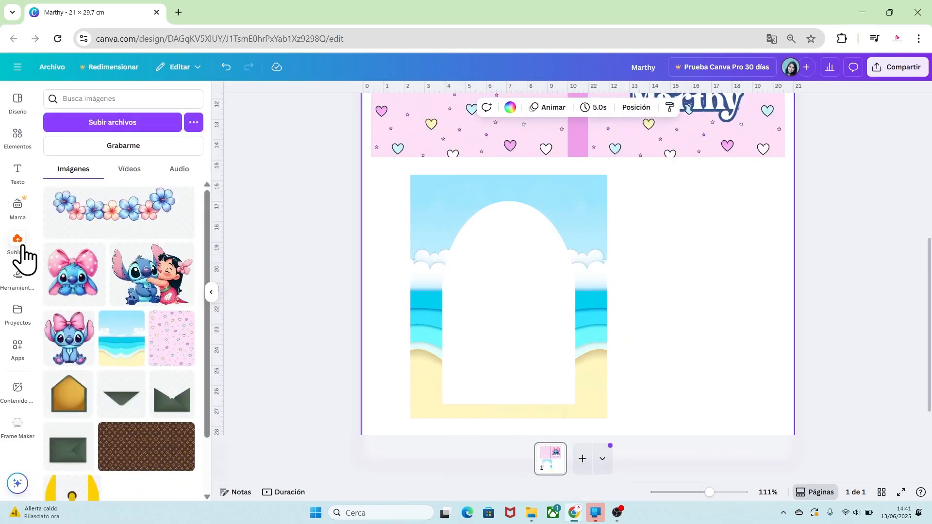
left_click(156, 228)
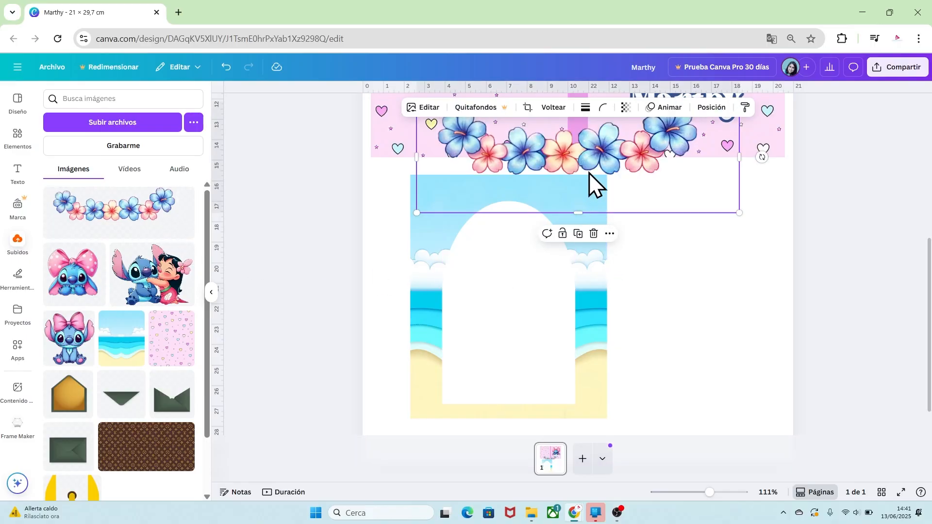
left_click_drag(587, 168, 537, 405)
left_click_drag(689, 339, 672, 344)
left_click_drag(589, 368, 593, 370)
left_click_drag(676, 347, 666, 350)
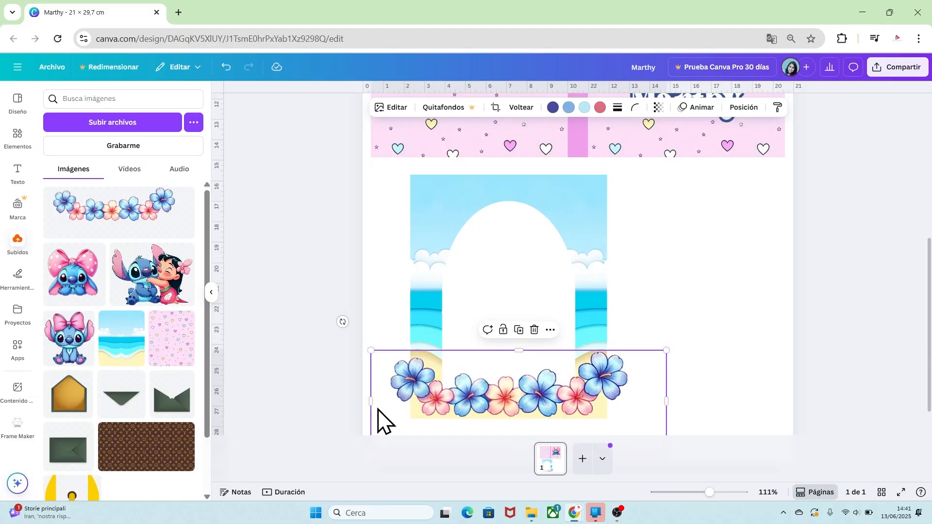
Crop the hibiscus garland's sides and lower edge flush with the edges of the beach panel.
left_click_drag(372, 405, 411, 401)
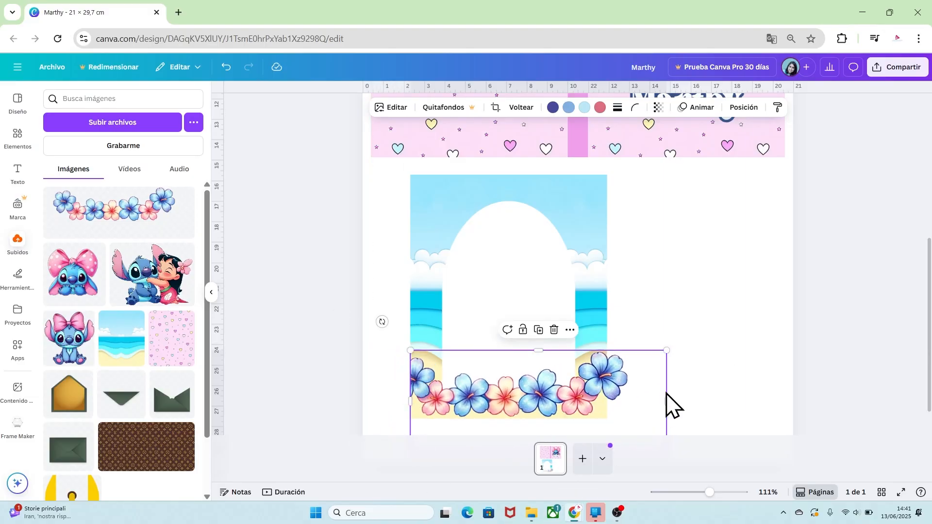
left_click_drag(666, 398, 608, 413)
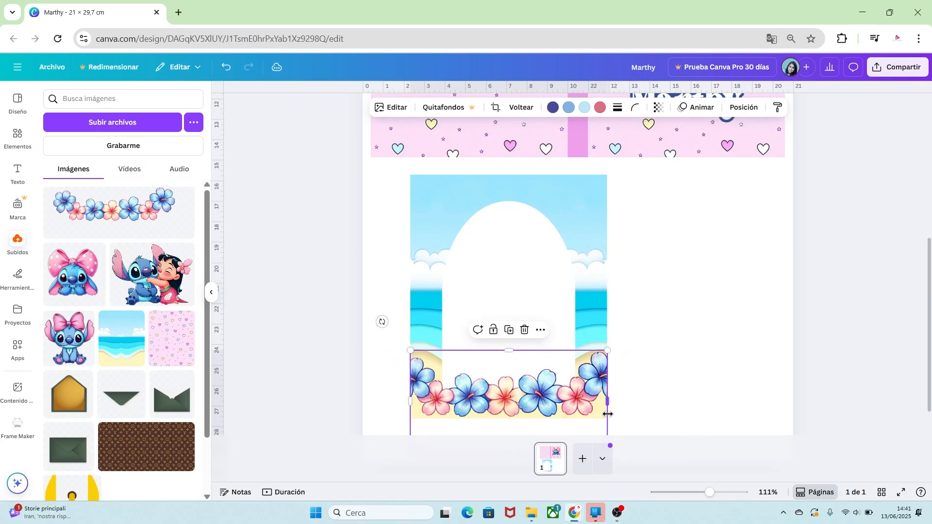
scroll(927, 305, "down", 1)
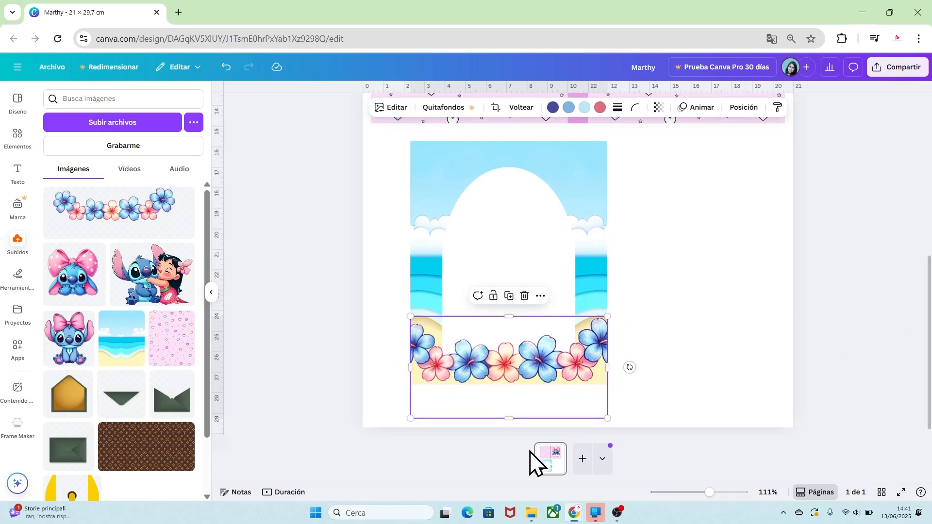
left_click_drag(512, 419, 526, 385)
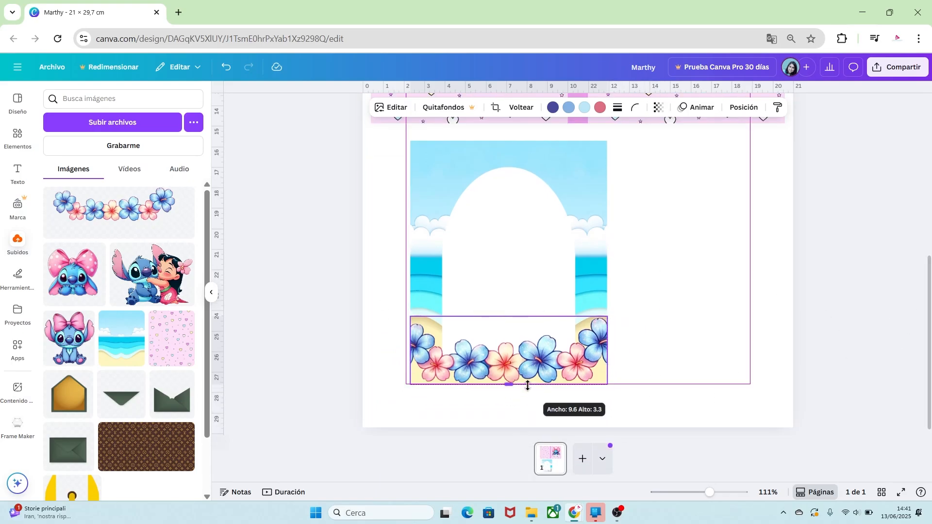
left_click(716, 325)
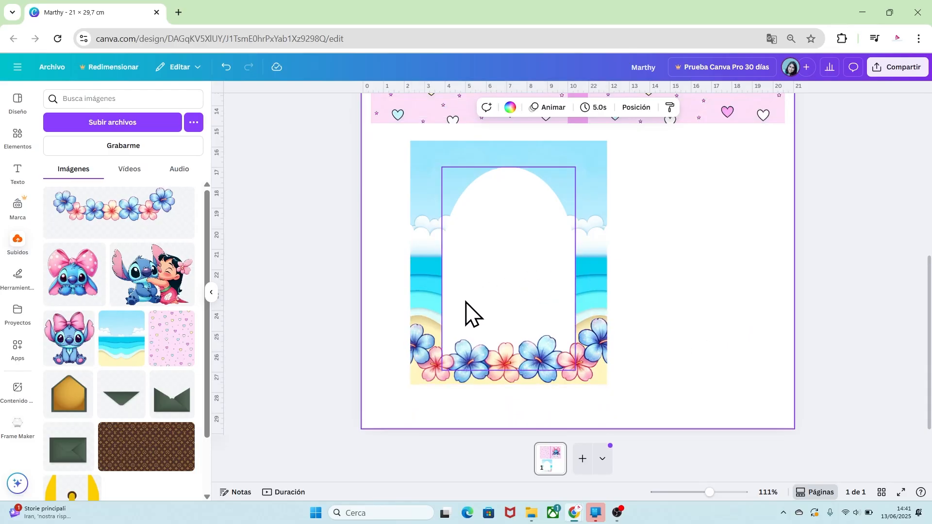
Add the uploaded Stitch and Lilo image, scale it to about 5 cm wide and centre it over the arch's top.
left_click_drag(160, 303, 558, 216)
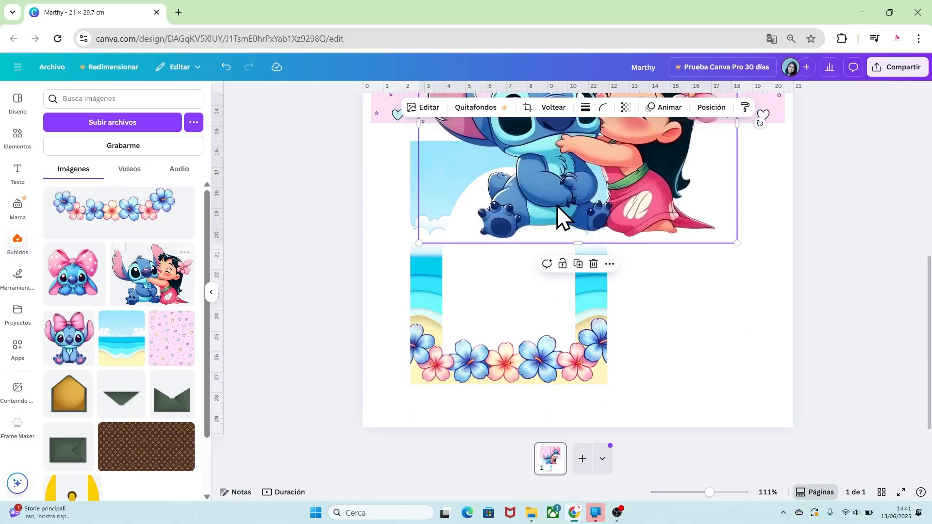
left_click_drag(641, 183, 623, 289)
left_click_drag(723, 349, 526, 204)
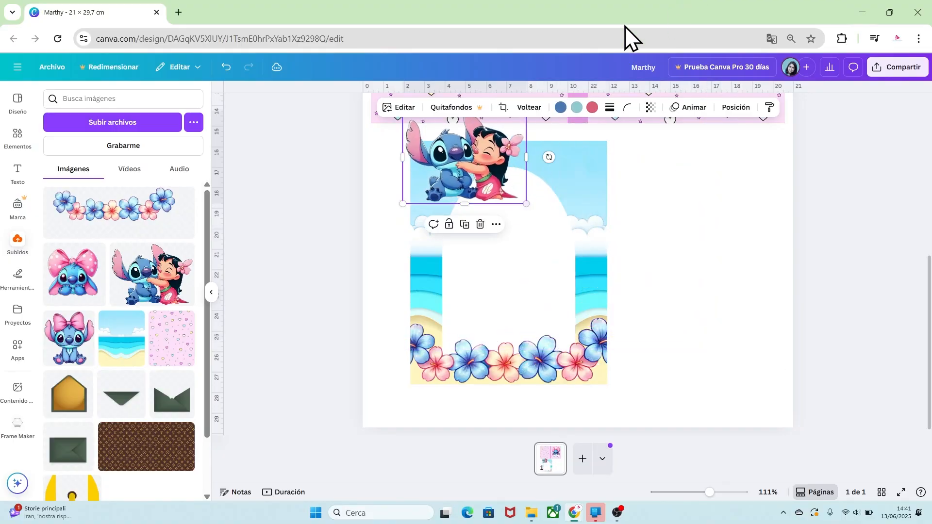
left_click_drag(492, 178, 526, 196)
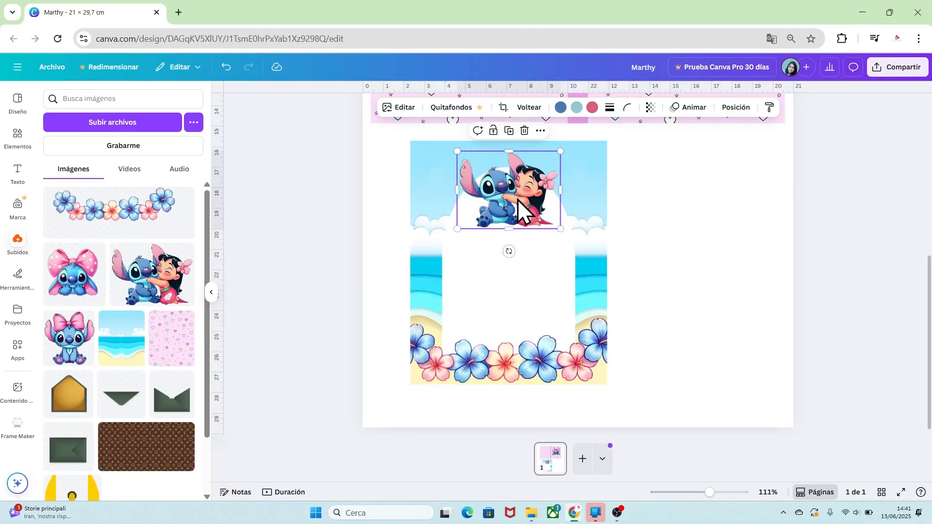
left_click(535, 244)
Lower the white arch's upper edge so it is about 9 cm tall, and lock the arch.
left_click(536, 262)
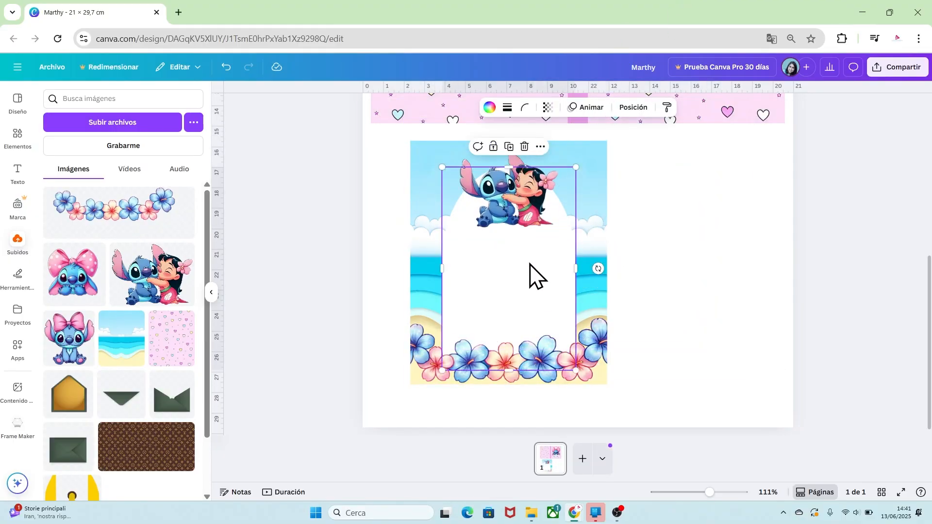
left_click_drag(511, 168, 511, 193)
left_click(521, 218)
left_click(528, 245)
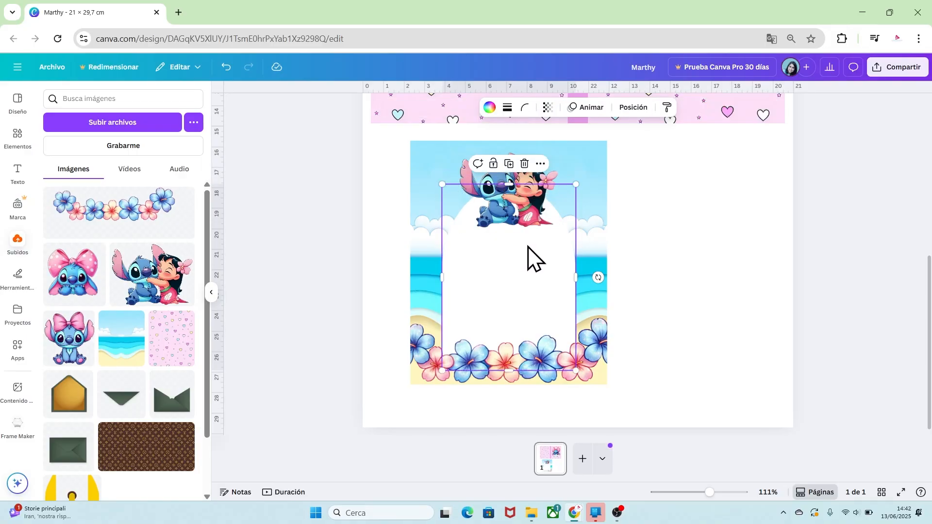
right_click(528, 244)
left_click(566, 466)
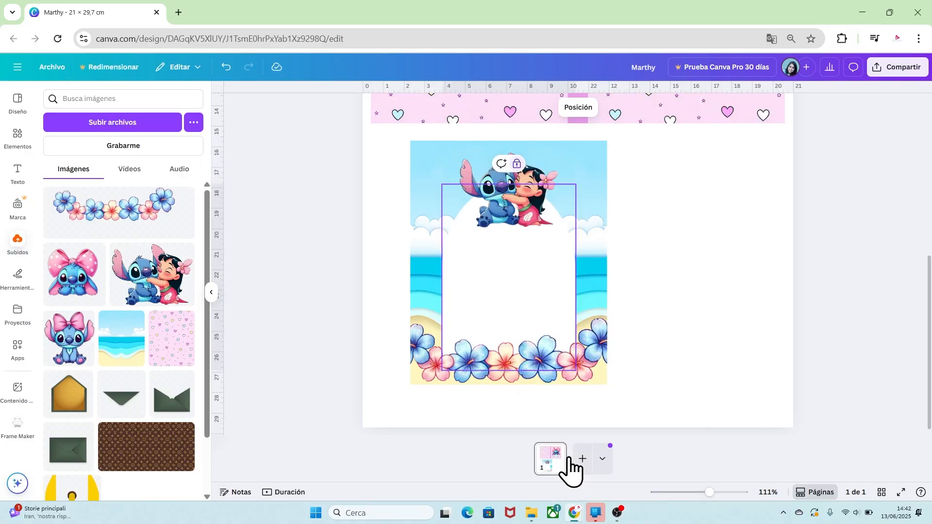
Enlarge the Stitch and Lilo image slightly and position it over the lowered arch top.
left_click(533, 228)
left_click_drag(530, 218, 530, 213)
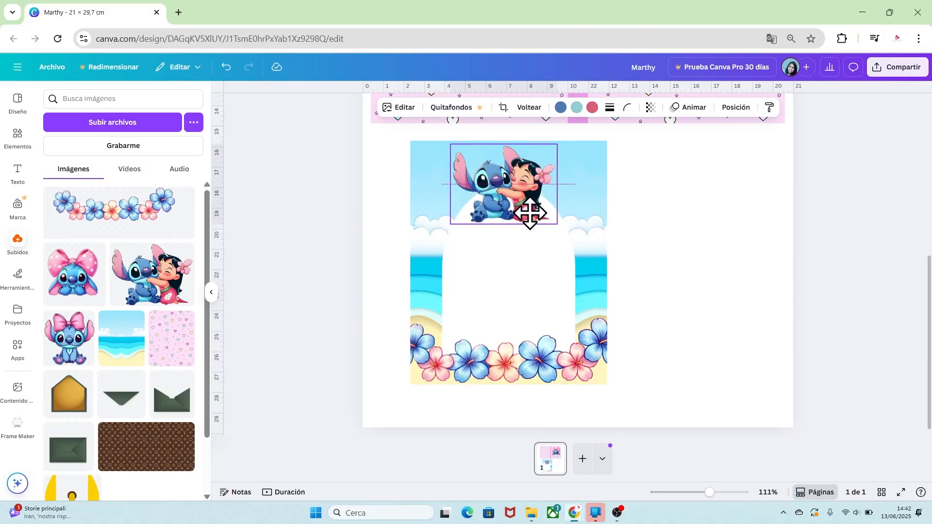
left_click(662, 291)
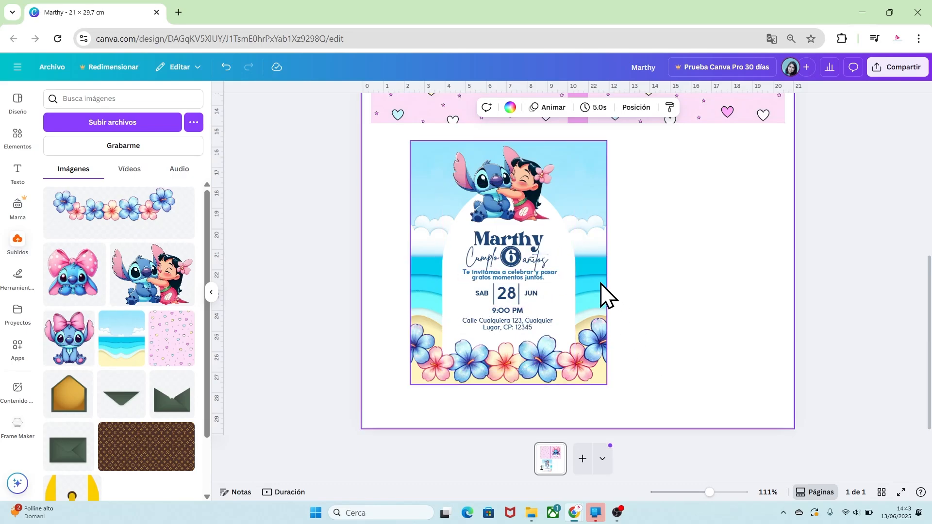
Select all the pieces of the beach invitation together and move it to the page's left margin, aligned with the cover above.
left_click(532, 152)
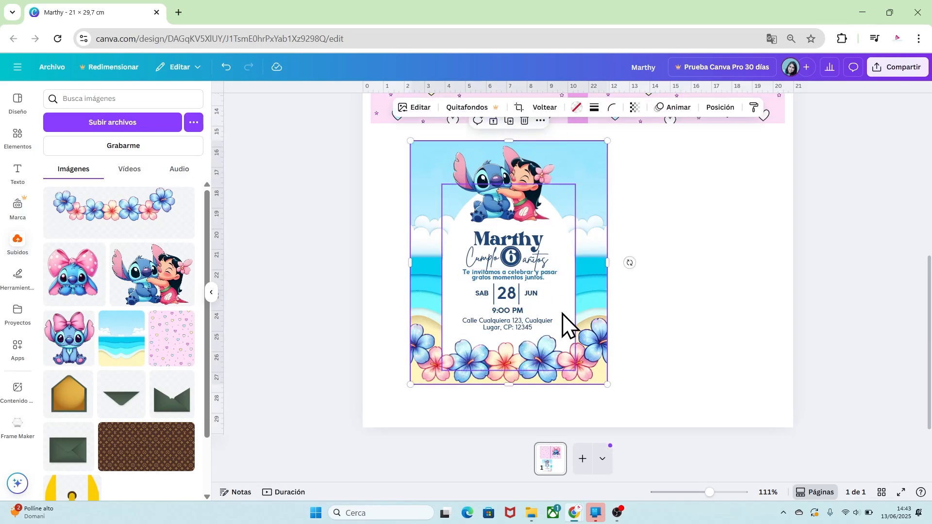
left_click(571, 326)
left_click(518, 163)
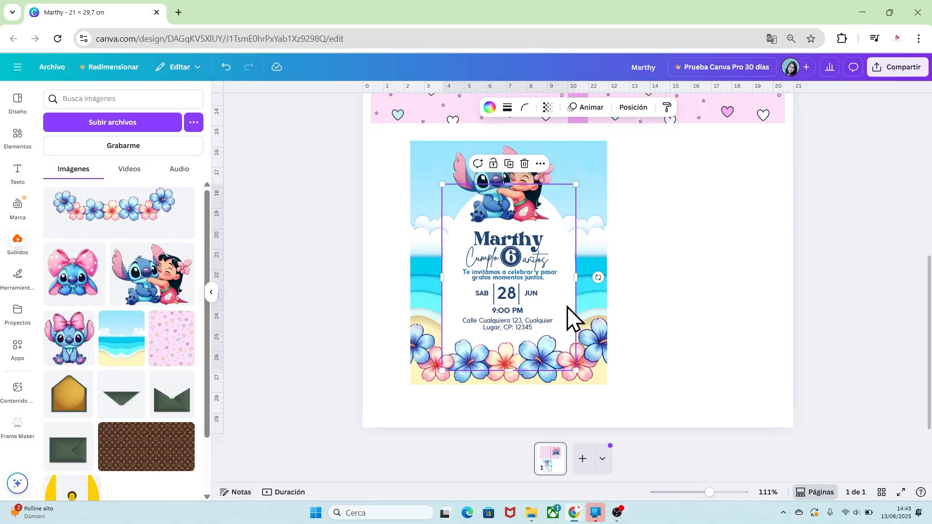
left_click(569, 381)
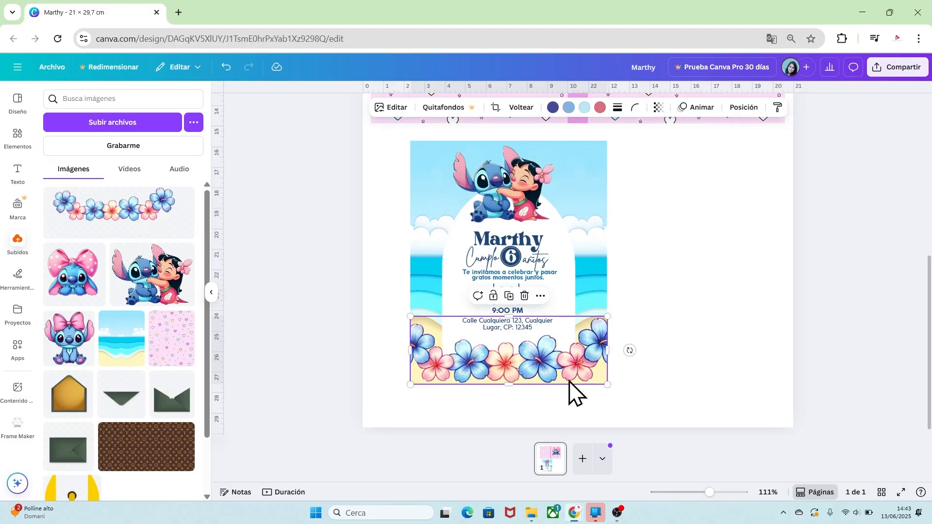
left_click(644, 385)
left_click_drag(638, 391, 406, 142)
left_click_drag(543, 257, 503, 254)
left_click(644, 305)
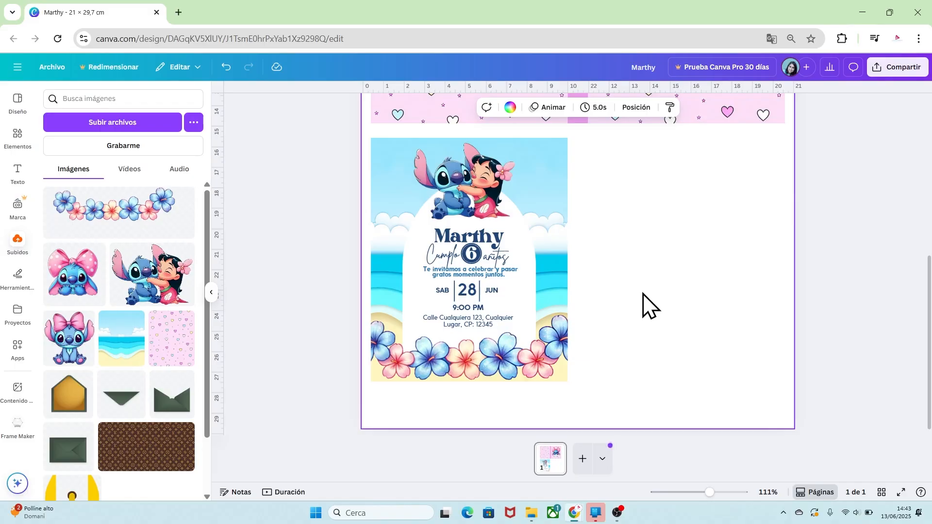
Place a copy of the beach background beside the invitation and replace its image with the uploaded heart pattern.
left_click(384, 149)
left_click_drag(383, 150, 602, 213)
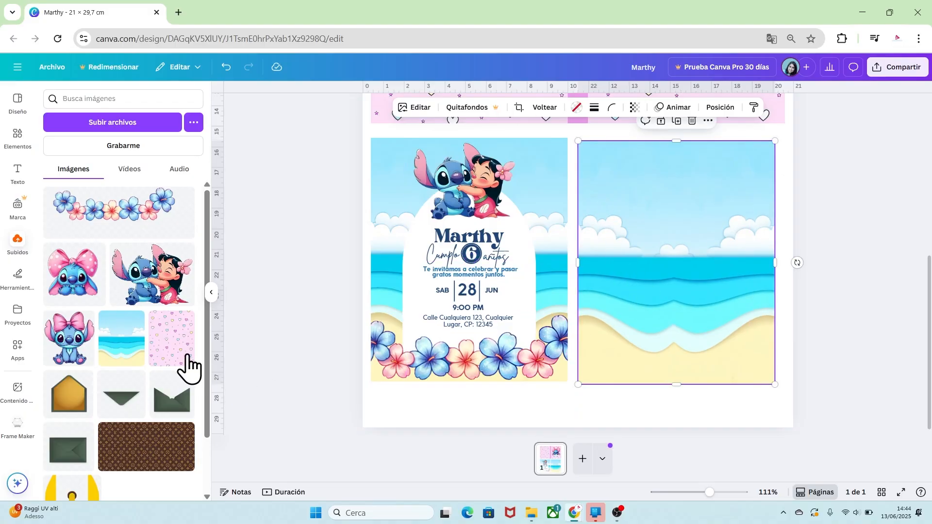
left_click_drag(187, 366, 689, 304)
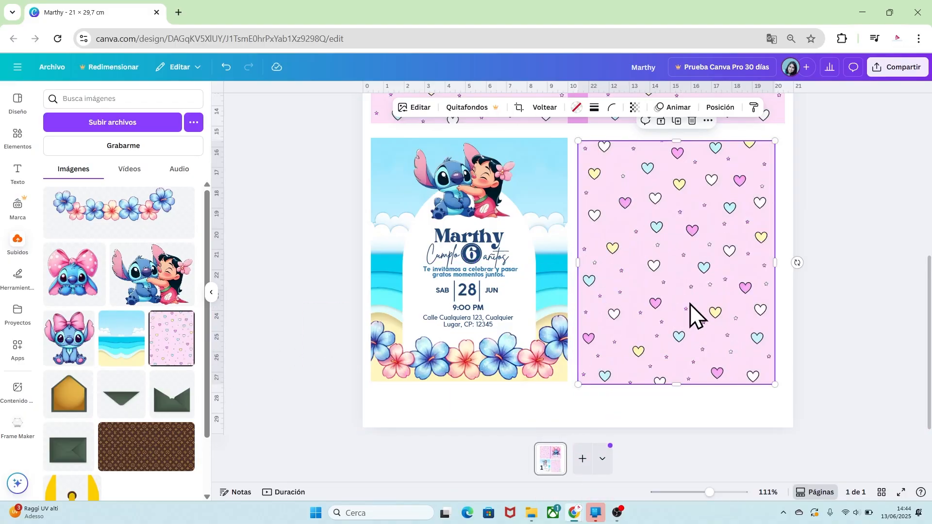
left_click(802, 319)
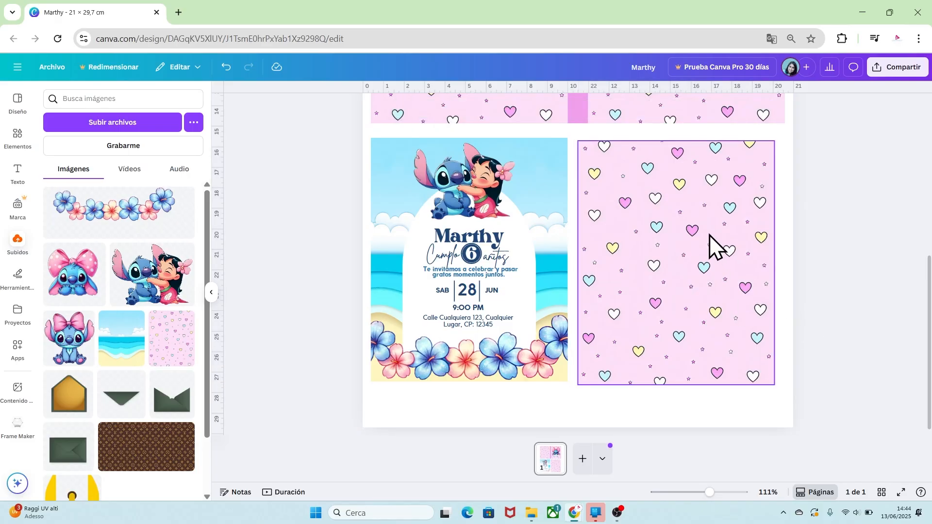
Duplicate the new heart-pattern panel, offset the copy from it and lock the original panel.
left_click(709, 236)
left_click_drag(709, 235, 703, 311)
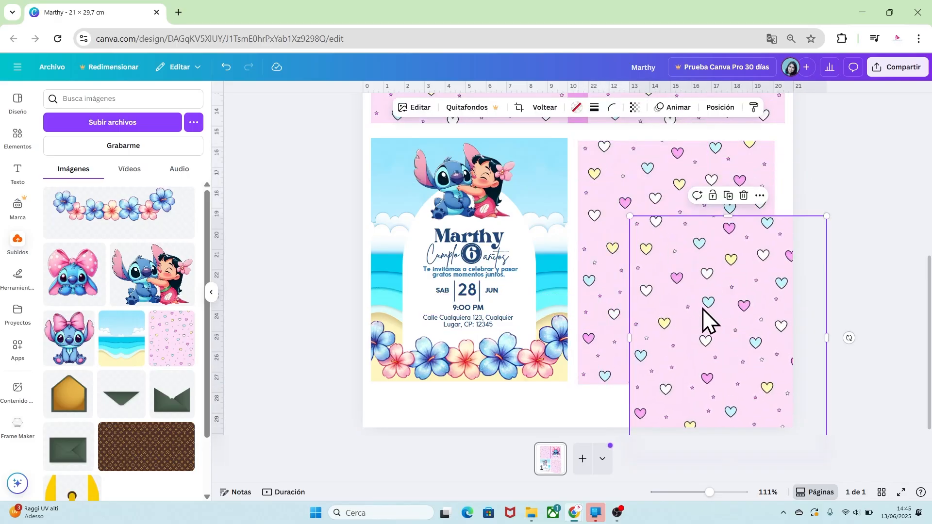
right_click(669, 202)
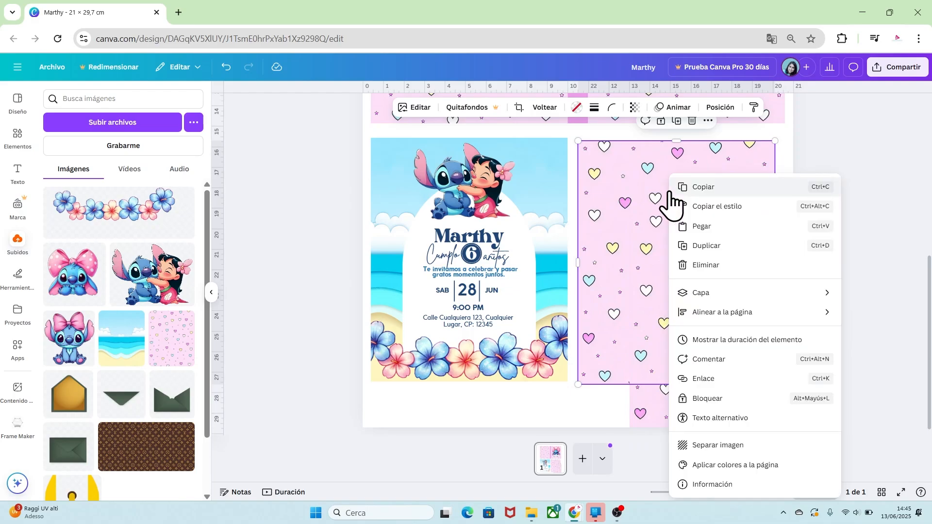
left_click(727, 397)
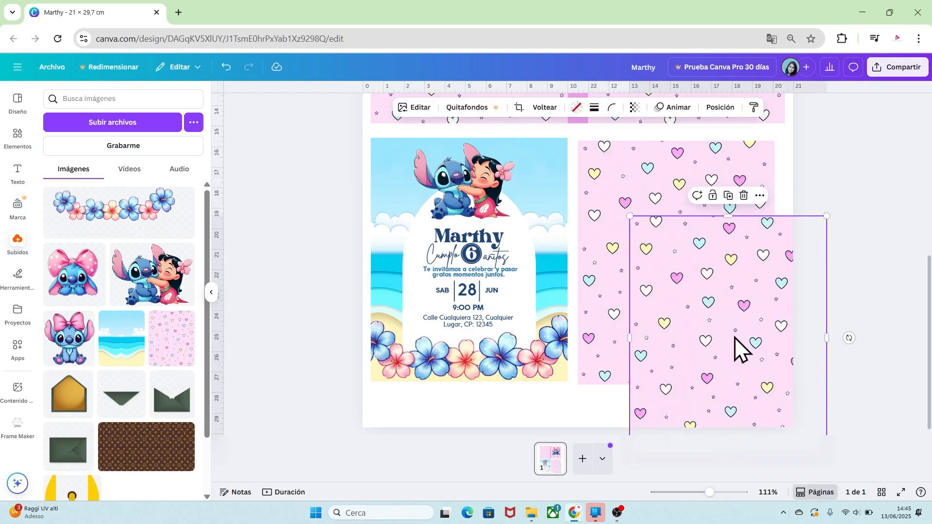
Resize the duplicated heart panel to 6.6 × 8.9 cm and centre it on the locked heart panel.
left_click(720, 109)
left_click(53, 323)
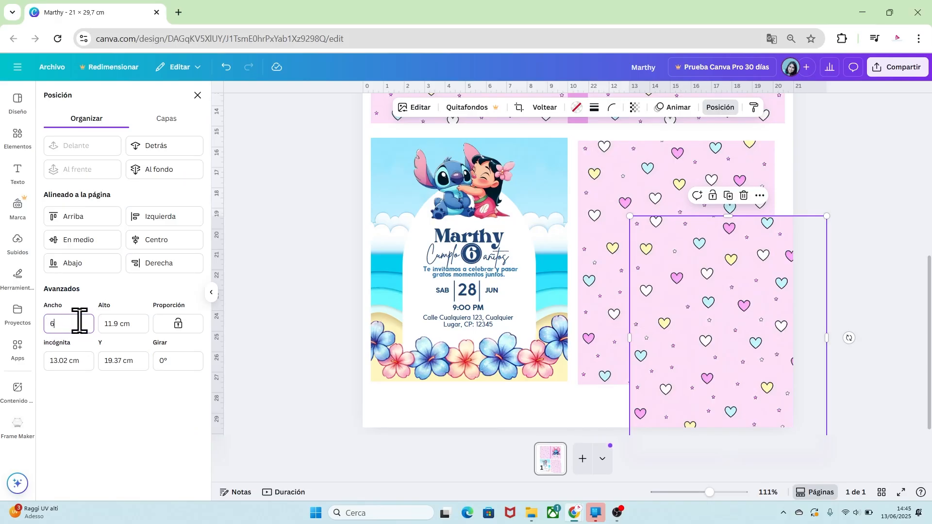
type("6.6")
left_click(123, 325)
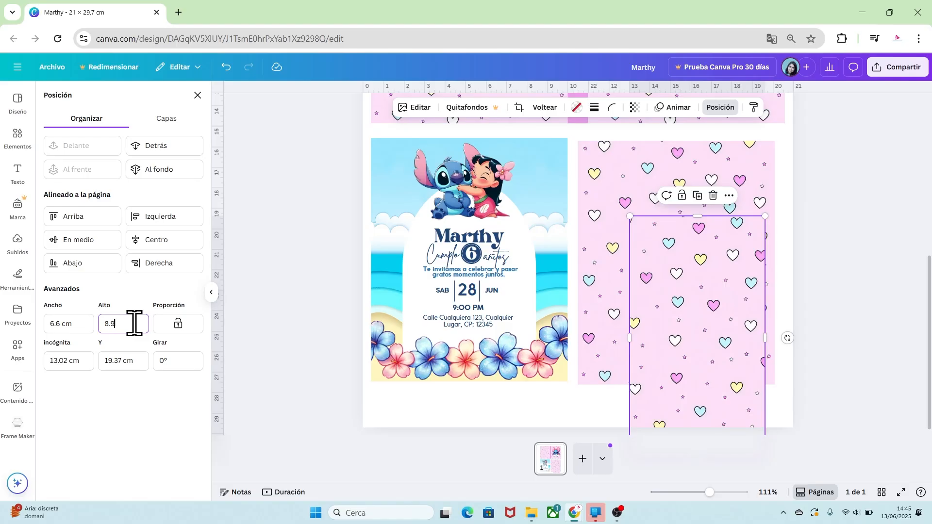
left_click(84, 324)
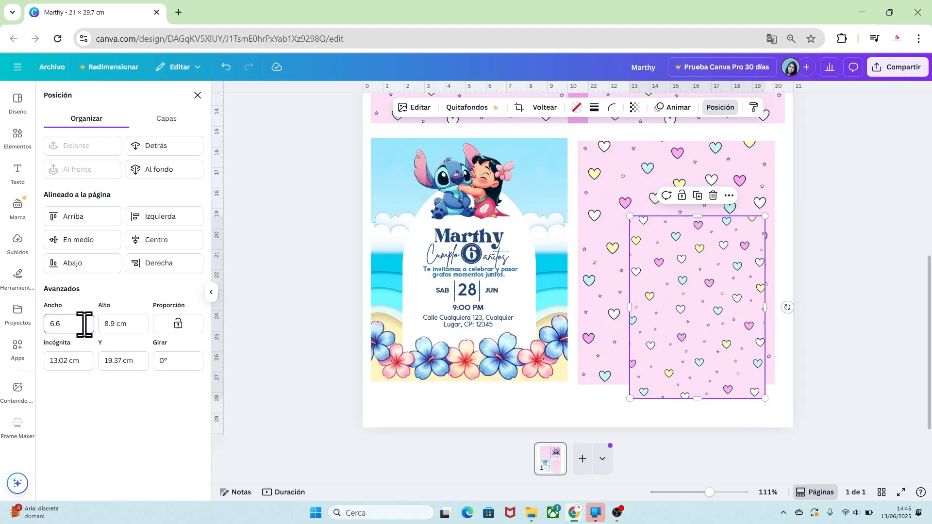
left_click_drag(692, 321, 674, 278)
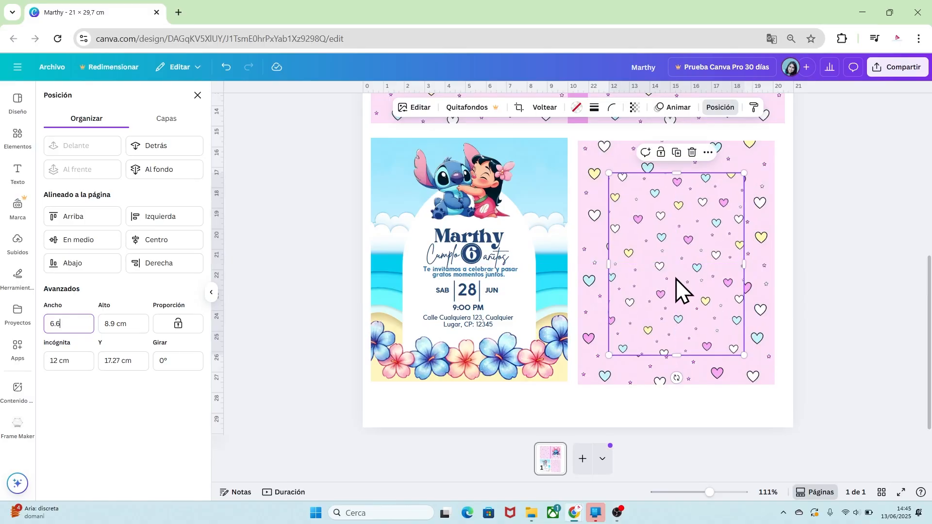
Fill the smaller rectangle on the heart panel with the document palette's white.
left_click(576, 108)
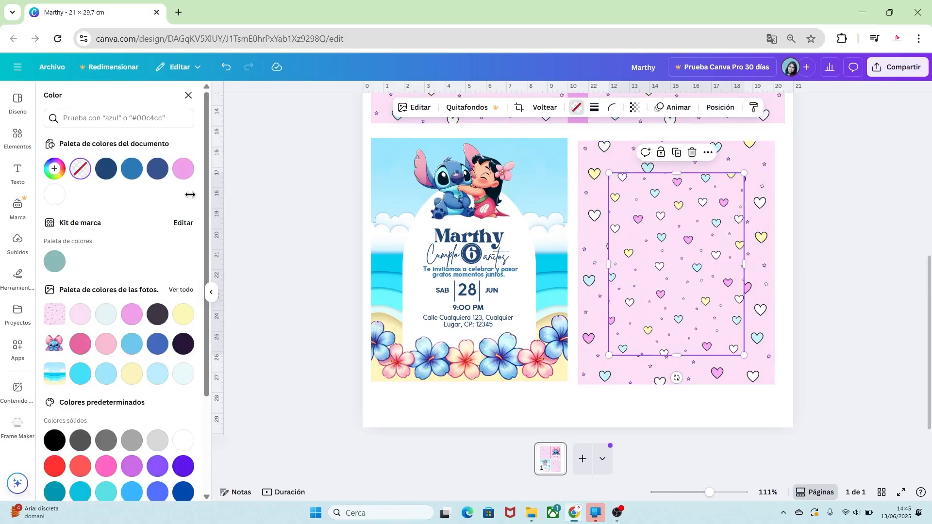
left_click(54, 195)
left_click(815, 339)
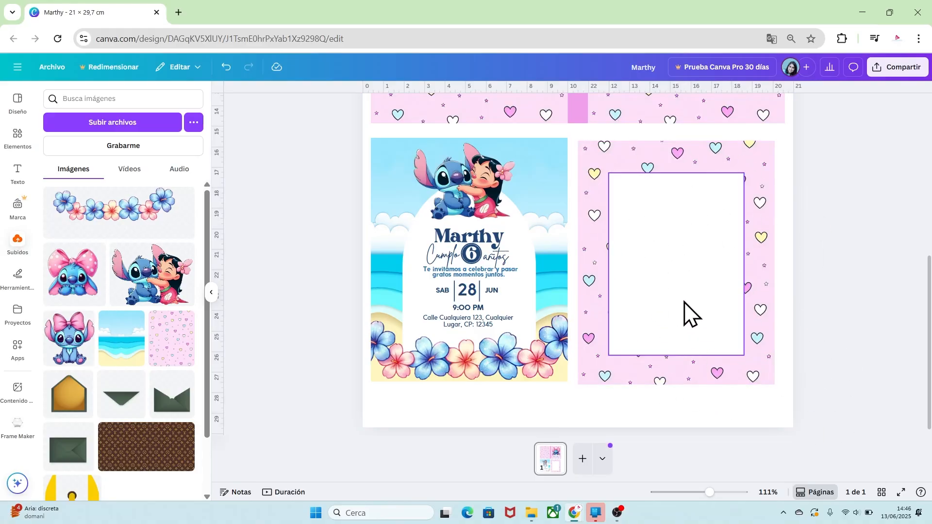
Add a second page, paste a copy of the white inset rectangle from page 1 and move it to the page's middle.
left_click_drag(708, 493, 697, 492)
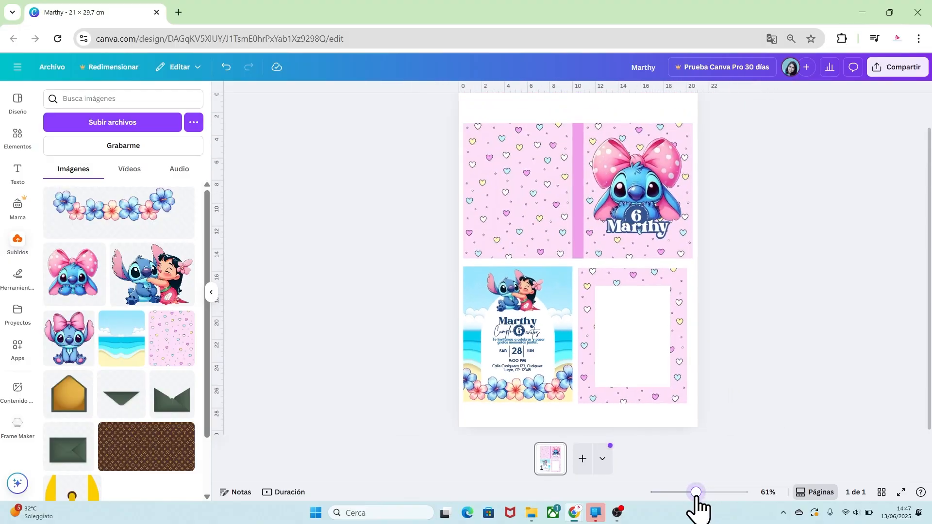
left_click(582, 458)
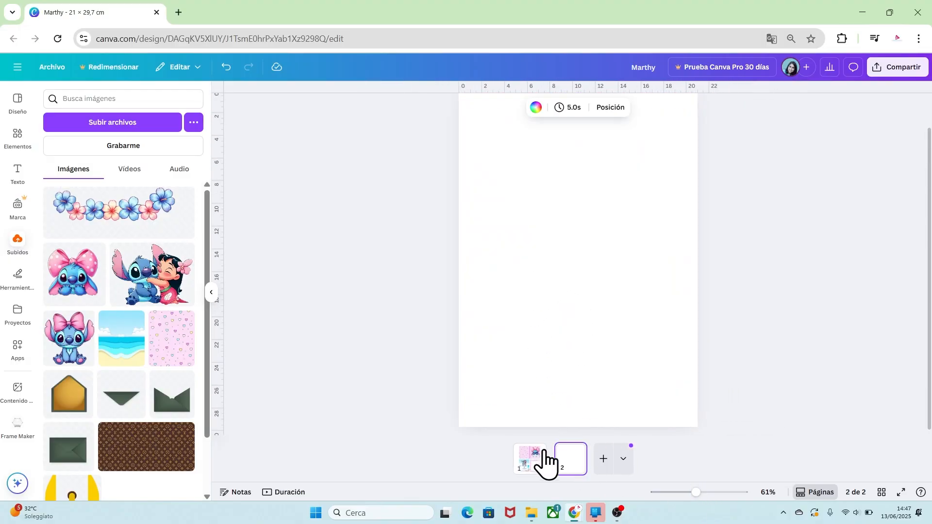
left_click(535, 468)
left_click(614, 367)
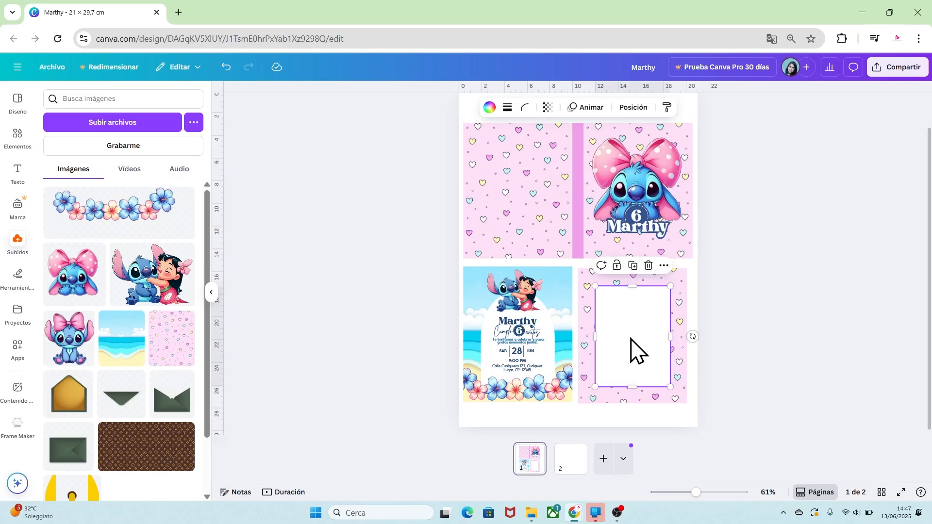
left_click(573, 467)
key("ctrl+v")
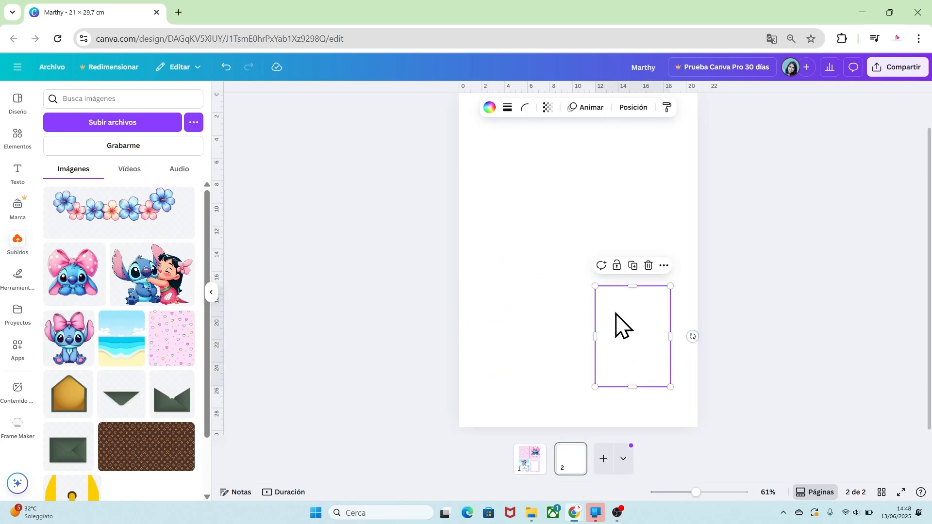
left_click_drag(618, 323, 577, 233)
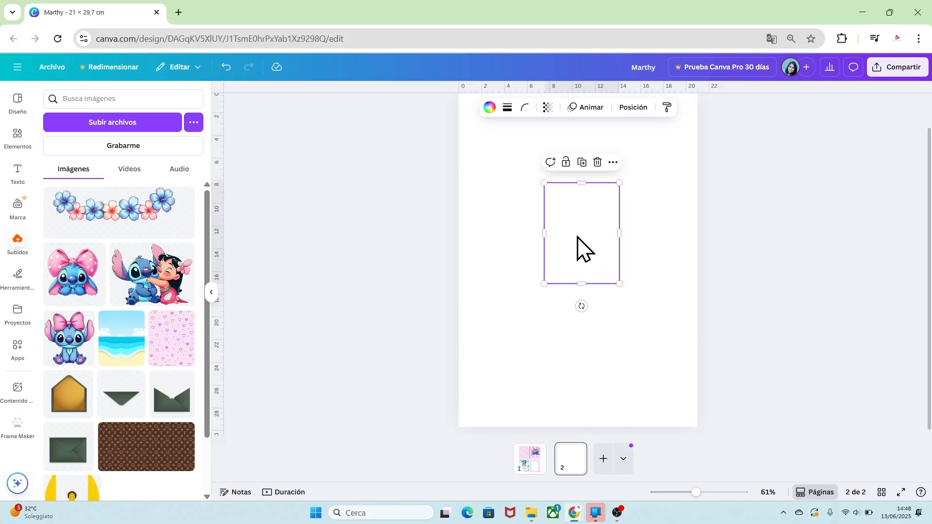
Fill the rectangle on page 2 with the uploaded beach image and lock it.
left_click_drag(696, 492, 713, 492)
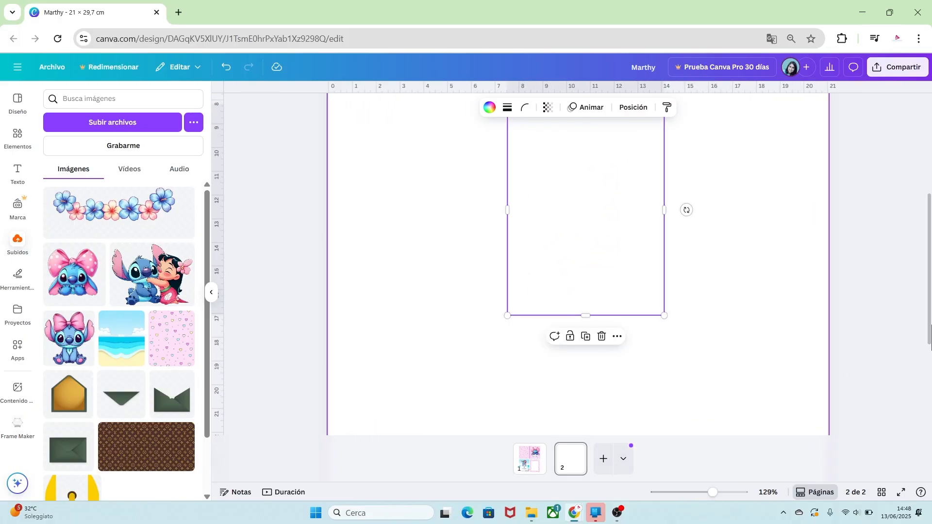
scroll(892, 330, "up", 2)
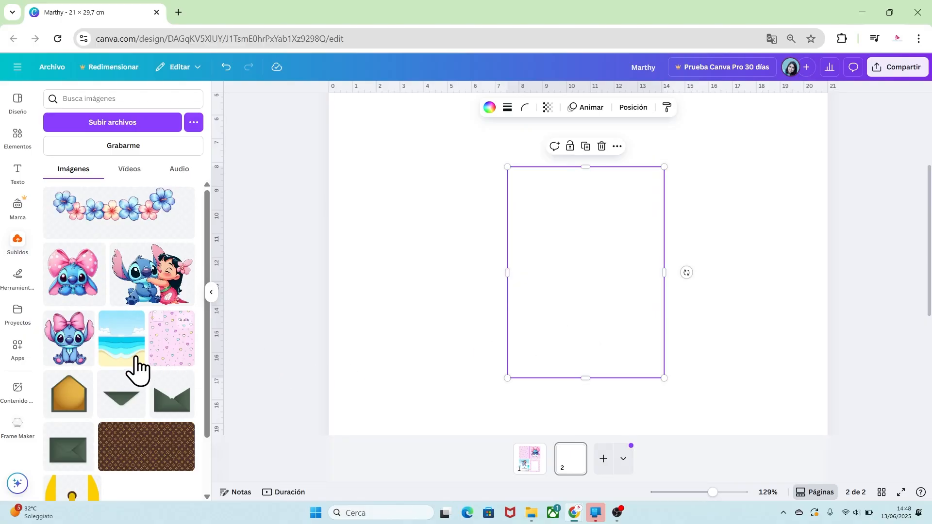
left_click_drag(128, 358, 549, 276)
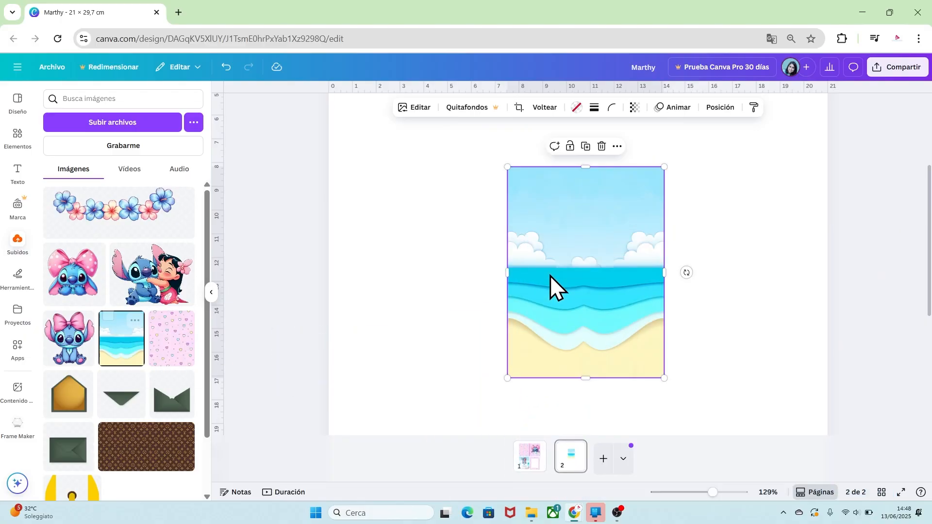
right_click(571, 293)
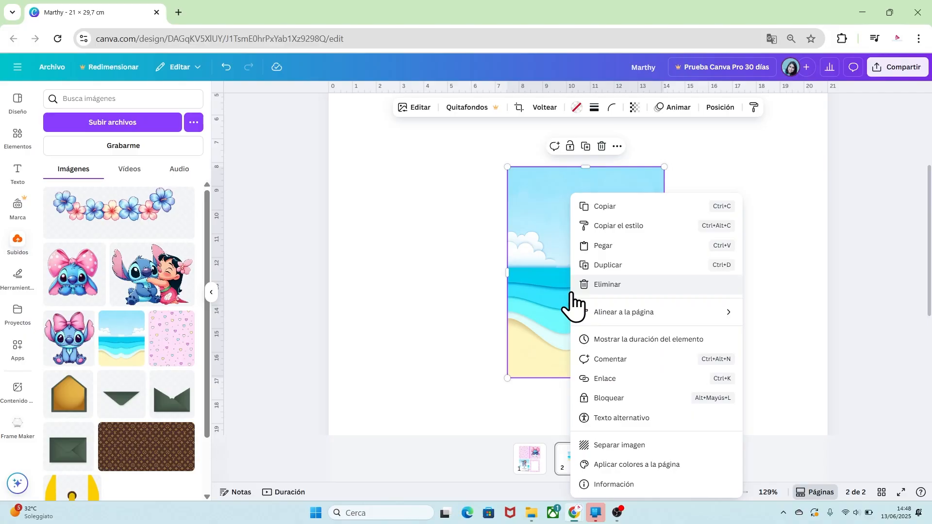
left_click(610, 399)
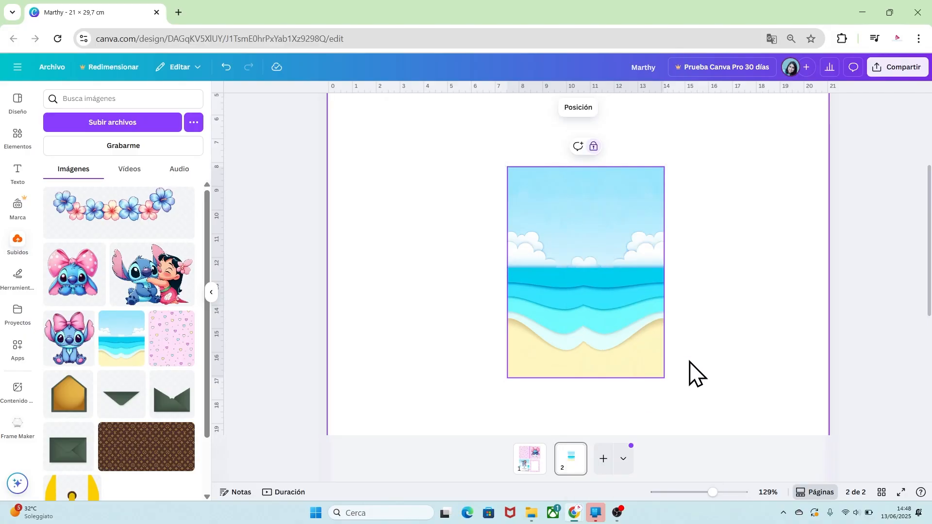
left_click(692, 363)
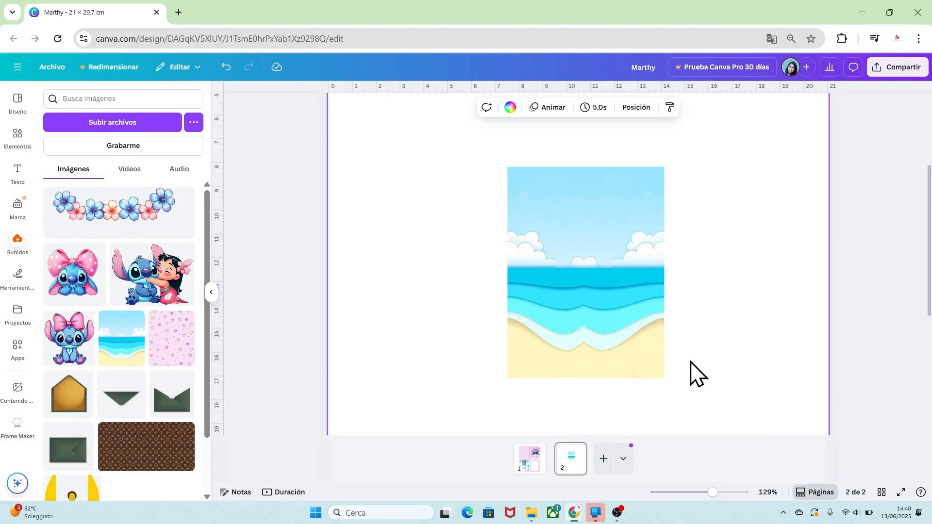
Add the uploaded sitting Stitch with the pink bow, scale it to fit within the beach panel and centre it there.
left_click(72, 353)
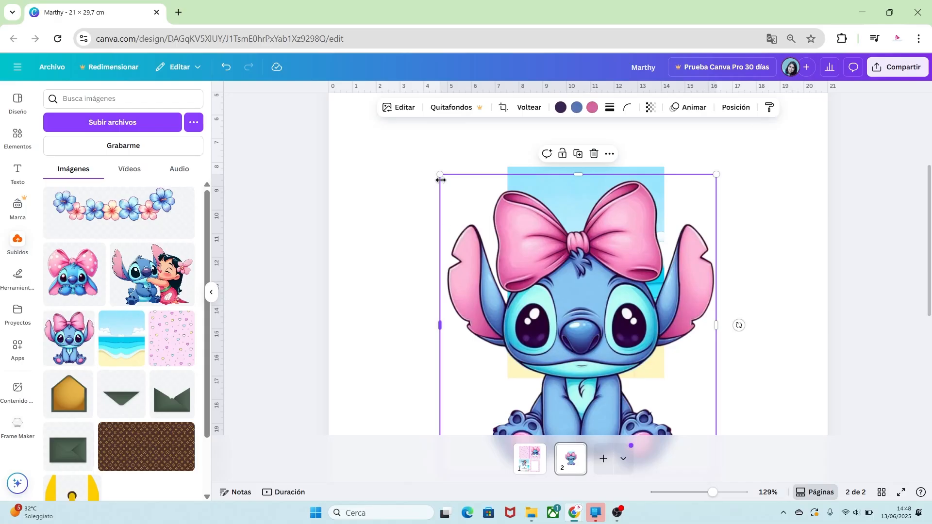
left_click_drag(438, 175, 553, 297)
left_click_drag(640, 367, 592, 236)
left_click_drag(667, 344, 648, 323)
left_click_drag(594, 223, 603, 243)
left_click(739, 335)
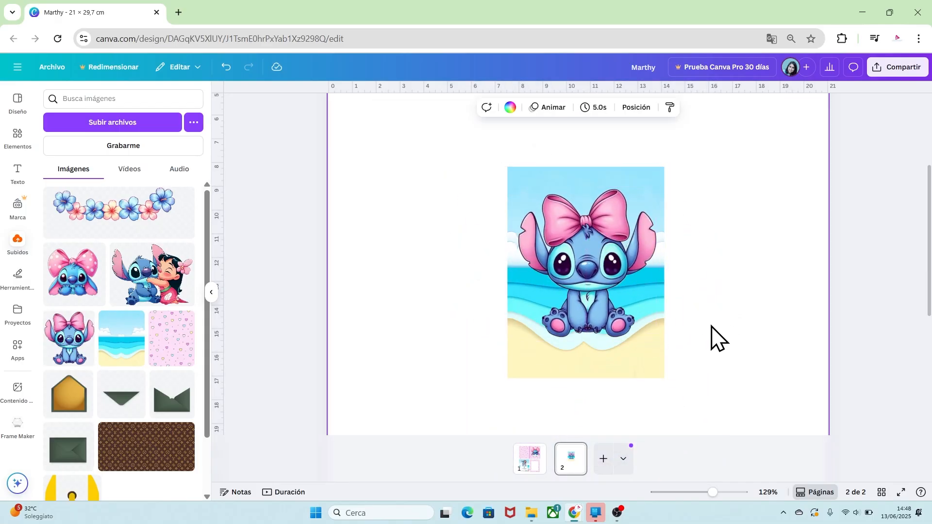
Add the uploaded flower garland across the beach's lower part, enlarge it to about 16.9 × 5.8 cm and nudge Stitch slightly upward.
left_click(150, 233)
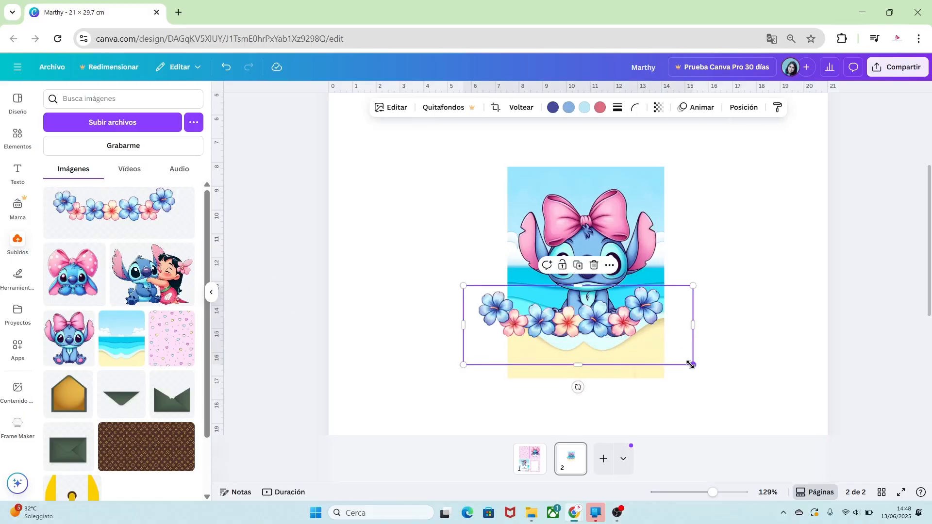
left_click_drag(693, 364, 661, 343)
left_click_drag(426, 278, 417, 272)
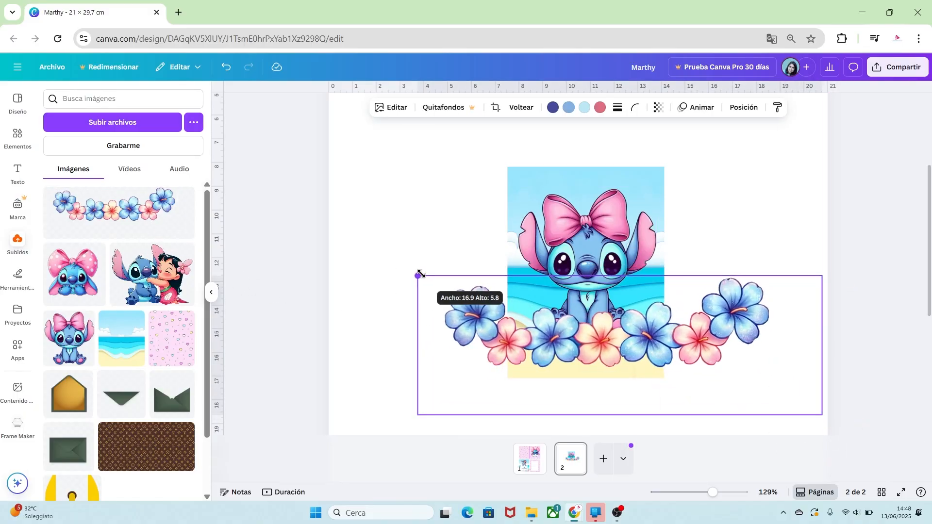
mouse_move(640, 342)
left_mouse_down()
mouse_move(662, 328)
mouse_move(658, 343)
left_mouse_up()
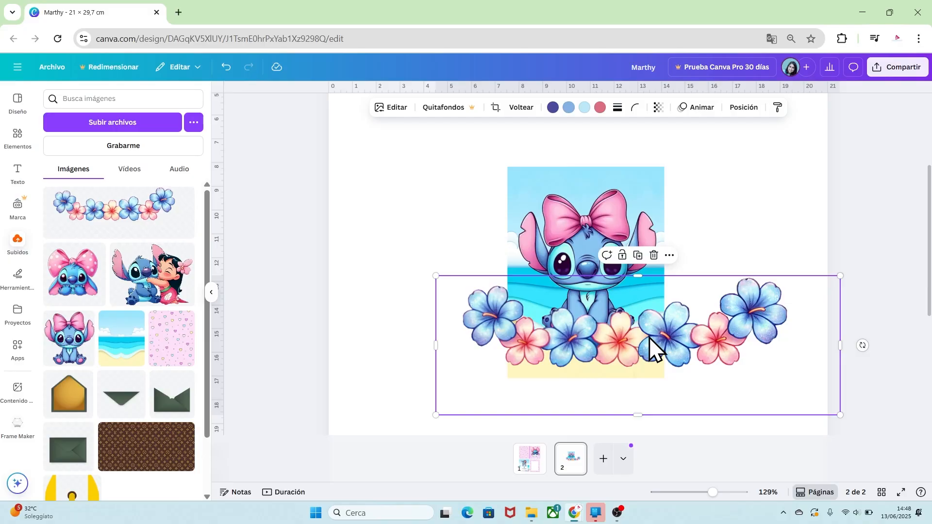
left_click_drag(602, 224, 601, 221)
left_click(693, 342)
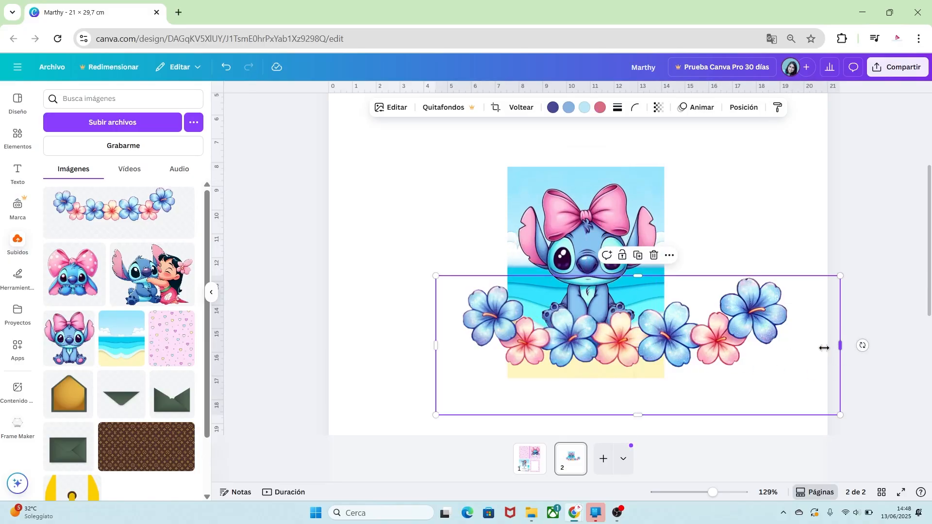
Crop the flower garland flush with the beach panel's side and lower edges.
left_click_drag(823, 348, 665, 353)
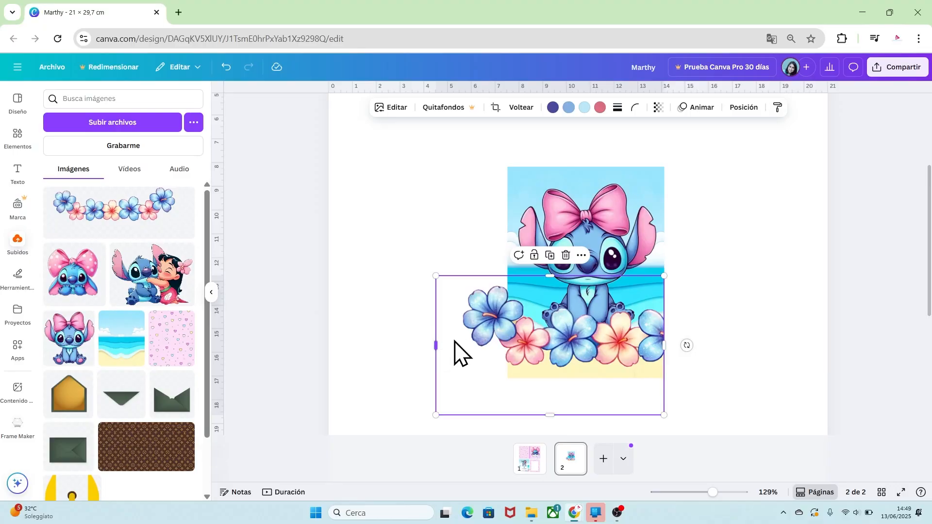
left_click_drag(435, 345, 508, 346)
left_click_drag(596, 415, 605, 378)
left_click(755, 334)
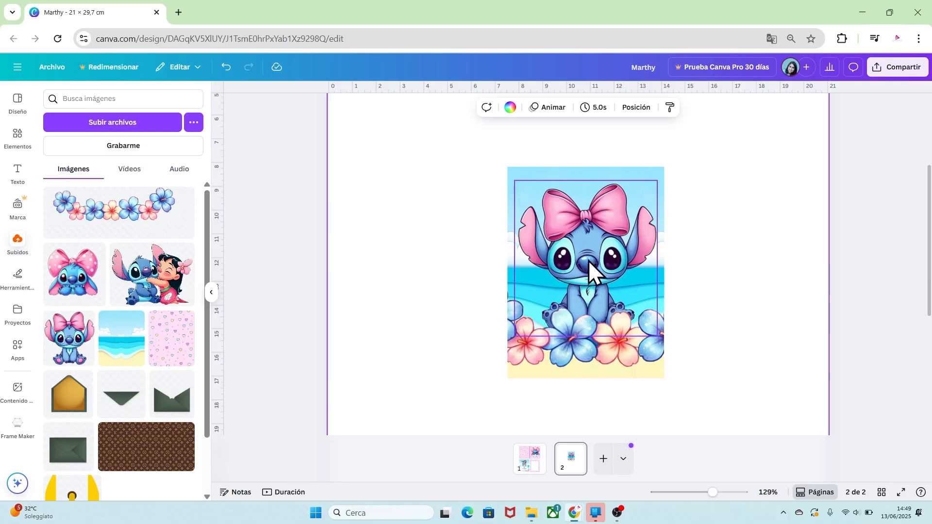
Pull the cropped flower garland and the sitting Stitch off the beach panel into the blank area below it.
left_click(701, 492)
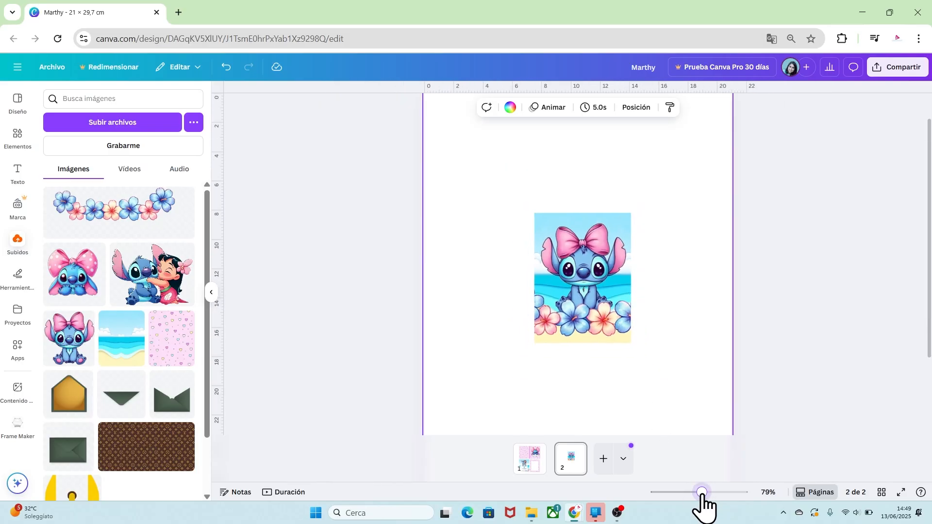
left_click_drag(602, 330, 505, 380)
left_click_drag(585, 271, 598, 388)
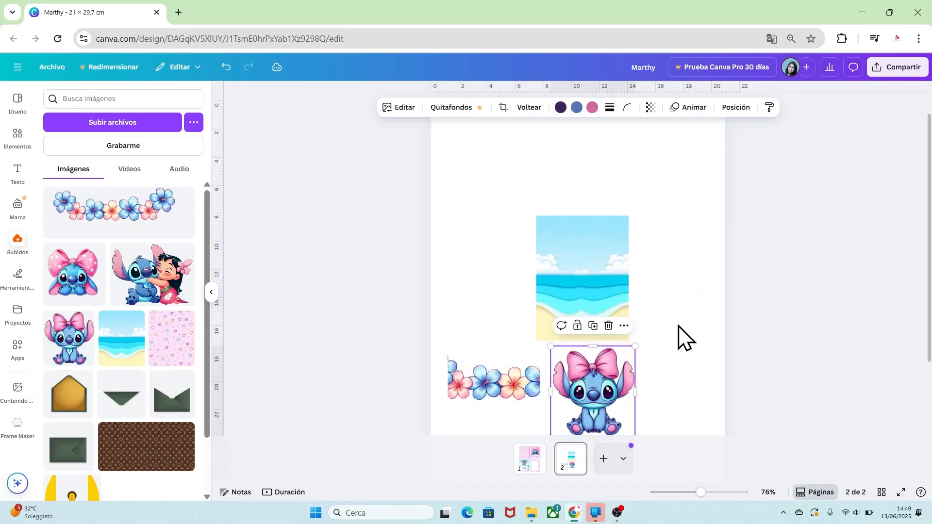
left_click(682, 338)
Unlock the beach panel and move it to the page's upper-left corner.
scroll(601, 299, "up", 1)
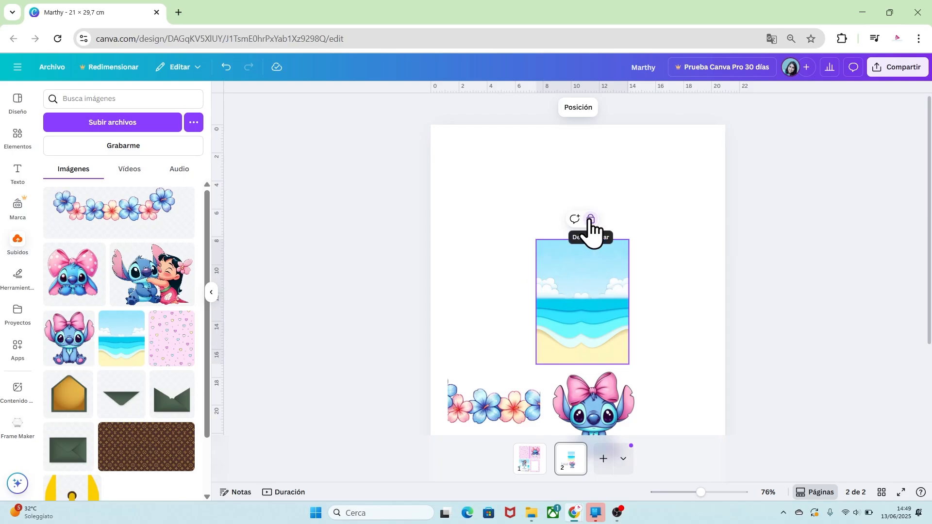
left_click(598, 288)
left_click_drag(592, 336, 494, 219)
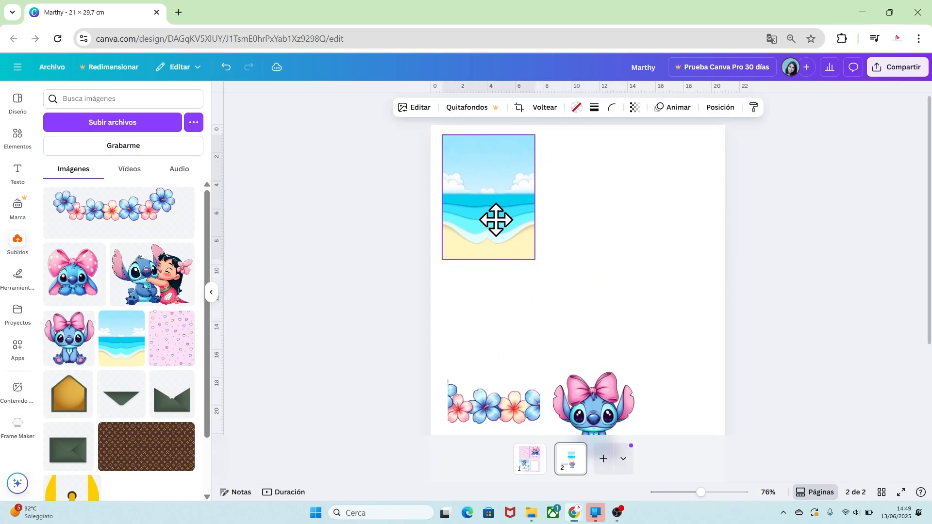
left_click(599, 301)
Place Stitch beside the beach panel, rotate the flower garland to vertical and set it at the end of the same row.
left_click(595, 387)
left_click_drag(594, 387, 589, 168)
left_click_drag(516, 408, 681, 243)
left_click_drag(665, 290, 717, 238)
left_click_drag(676, 251, 681, 218)
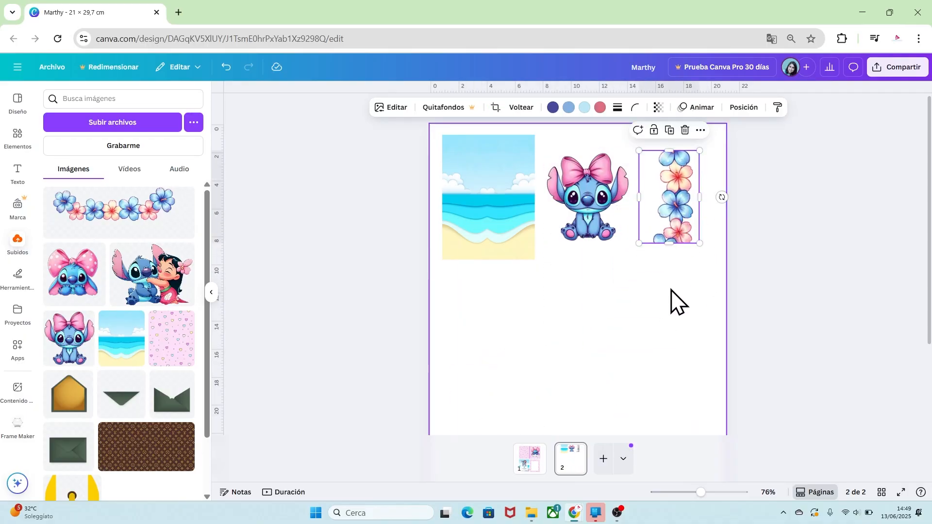
left_click(708, 308)
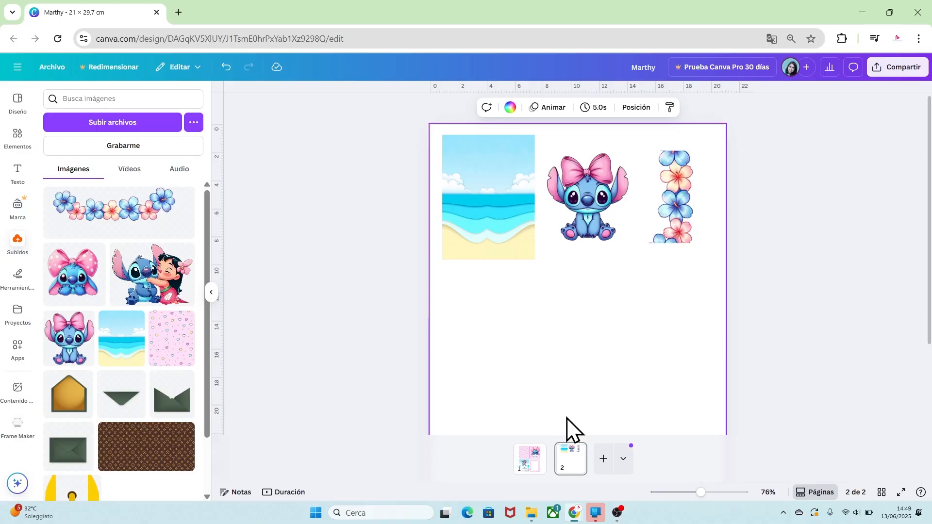
Unlock the heart panel on page 1, copy it with its white inset to page 2 and place them below the beach panel.
left_click(527, 468)
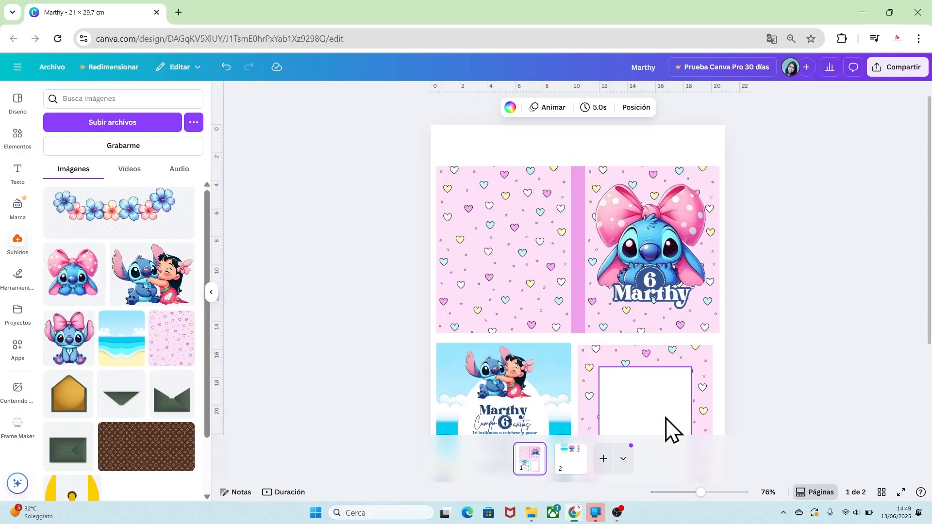
left_click_drag(701, 491, 692, 492)
left_click(670, 326)
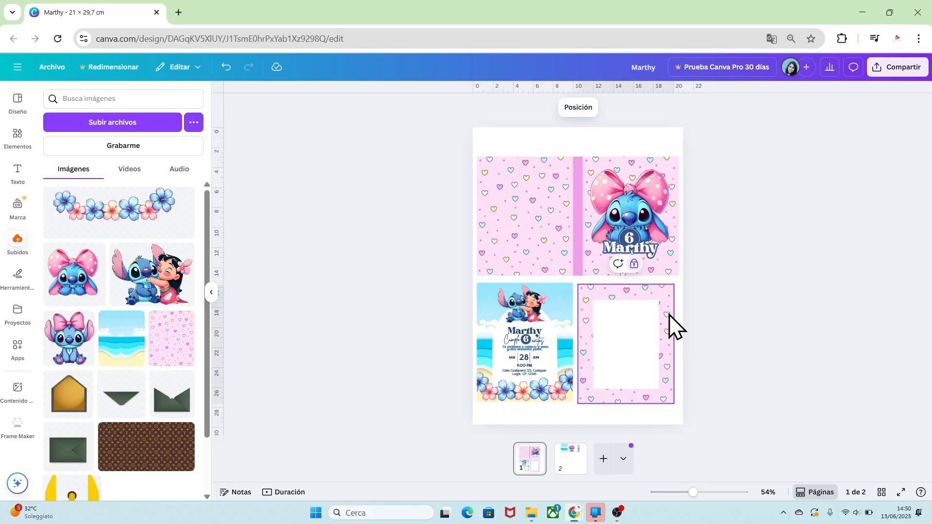
left_click_drag(707, 341, 633, 373)
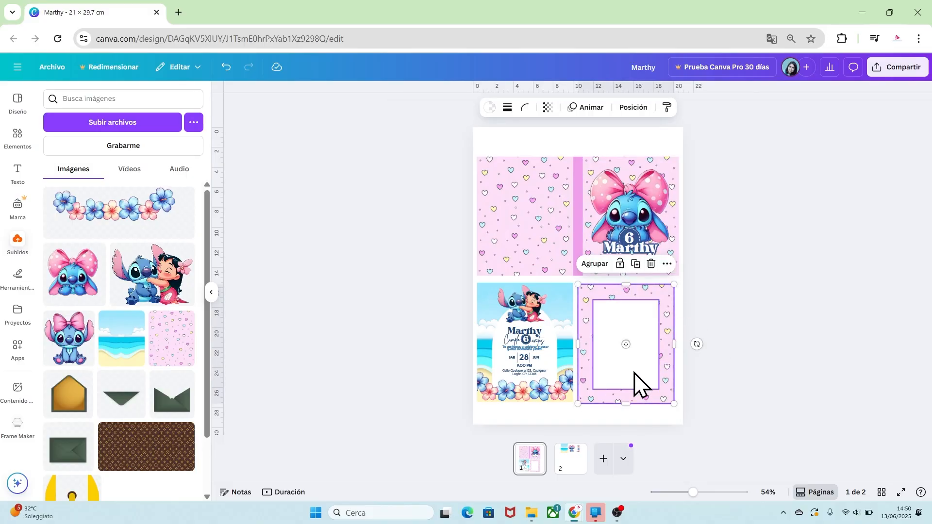
left_click(570, 467)
key("ctrl+v")
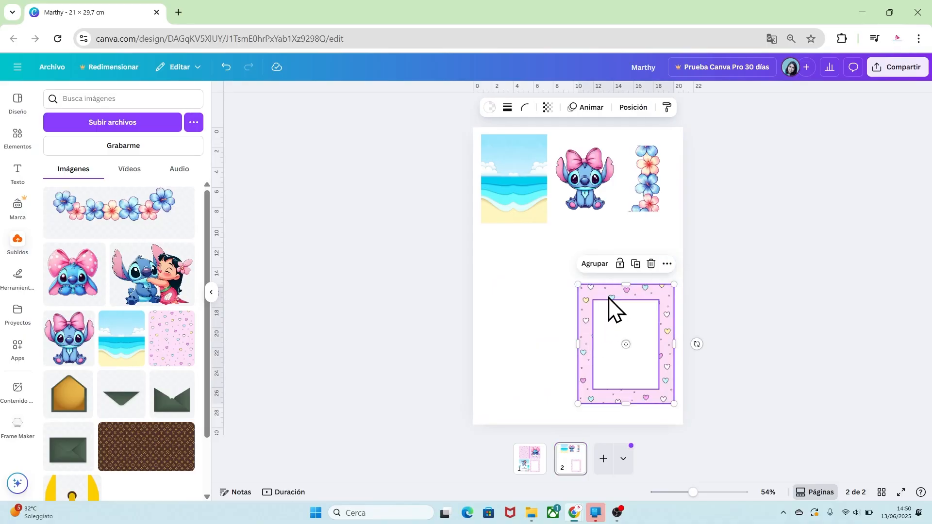
left_click_drag(610, 299, 516, 247)
left_click(670, 422)
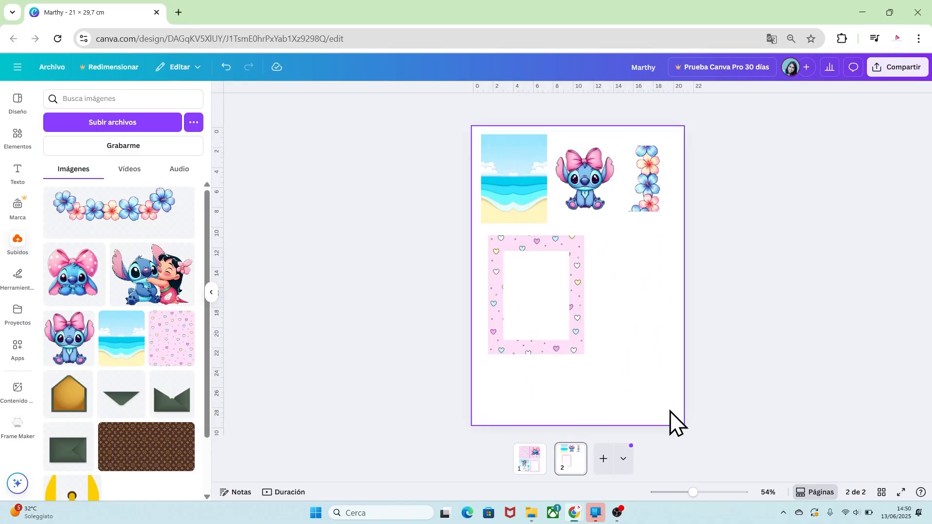
Delete the original heart panel and its white inset from page 1.
left_click(534, 468)
left_click_drag(696, 361, 651, 383)
key("Delete")
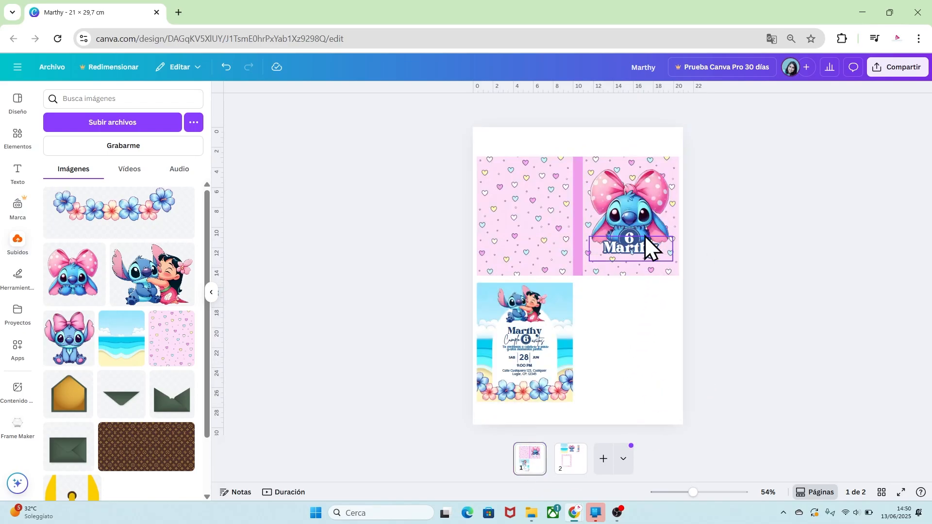
Unlock the Stitch artwork on the cover and lock the heart-pattern panel behind it.
left_click(650, 196)
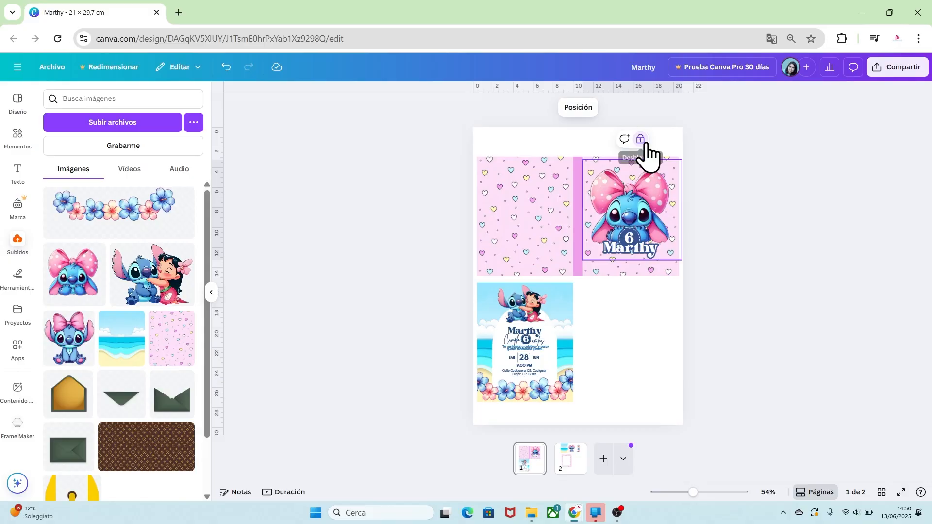
right_click(663, 275)
left_click(692, 399)
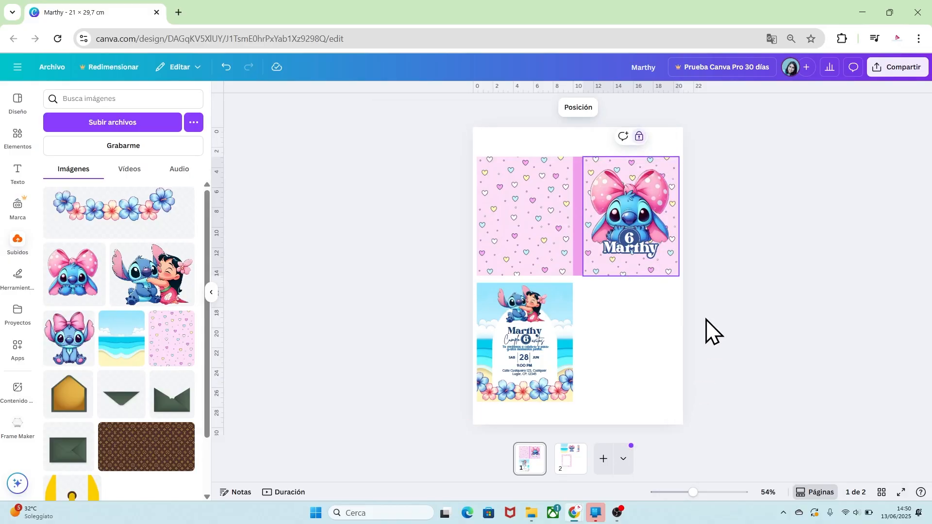
Place a copy of the cover's Stitch, number 6 and name artwork in page 1's empty lower-right area and switch to page 2.
left_click_drag(700, 288, 620, 328)
left_click(727, 358)
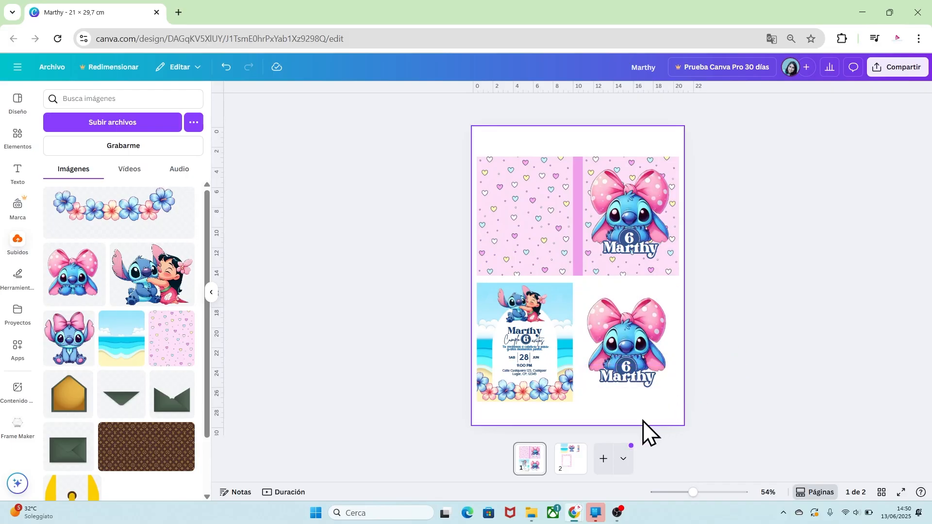
left_click(569, 463)
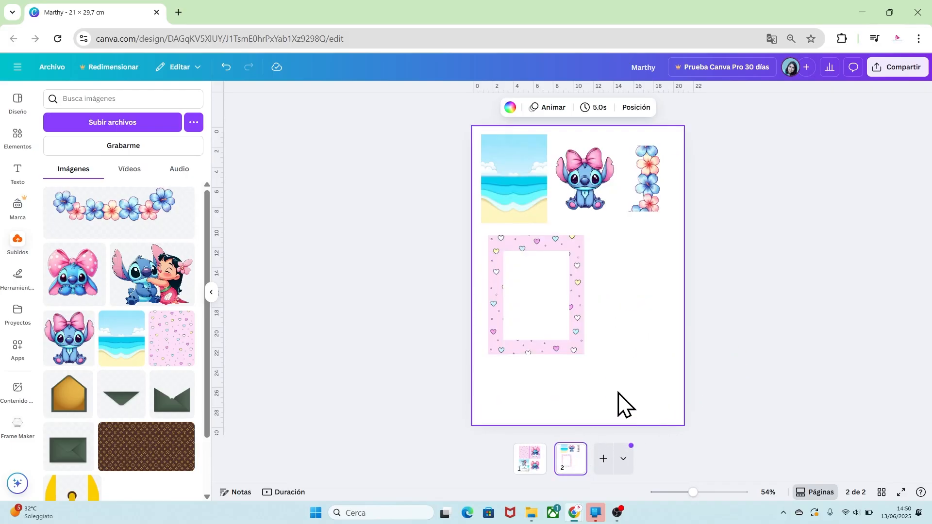
Add a blank page 3 and place a copy of page 2's heart-pattern panel in its centre.
left_click(602, 467)
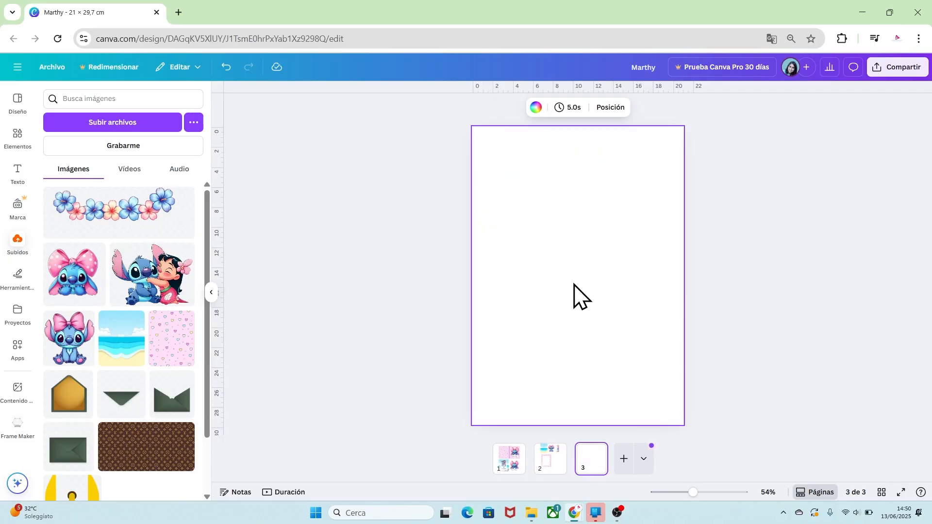
left_click(552, 465)
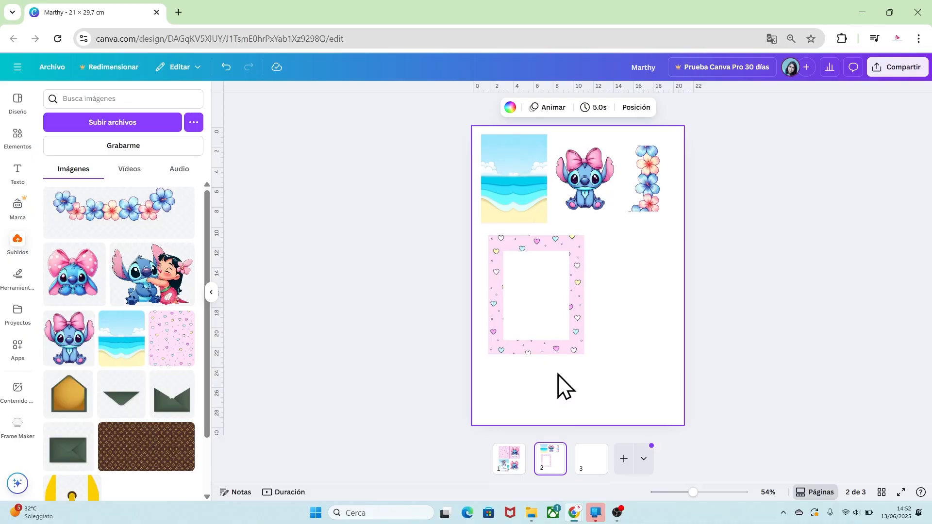
left_click(578, 336)
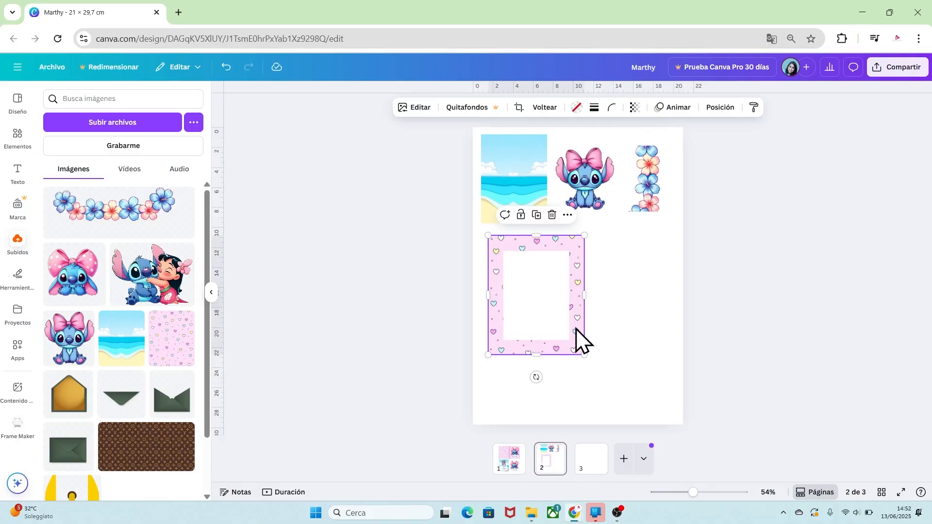
left_click(591, 464)
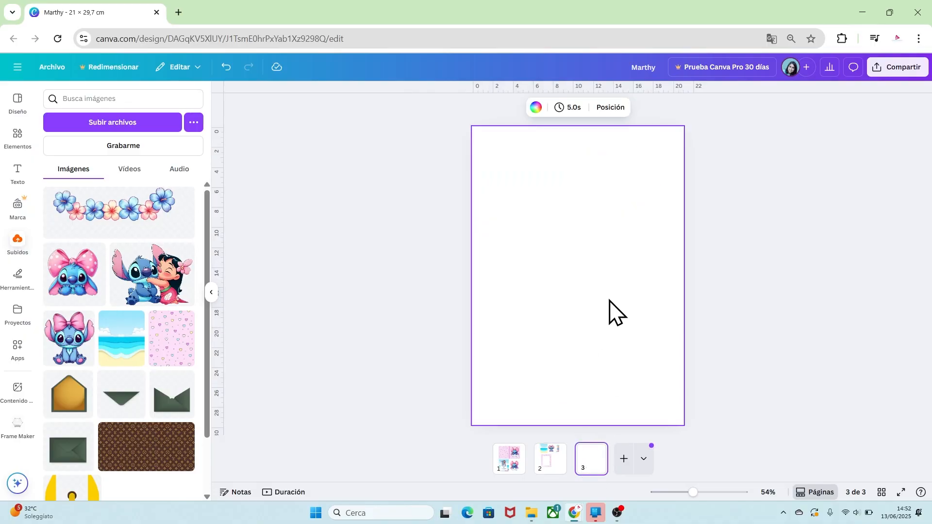
key("ctrl+v")
left_click_drag(543, 293, 582, 279)
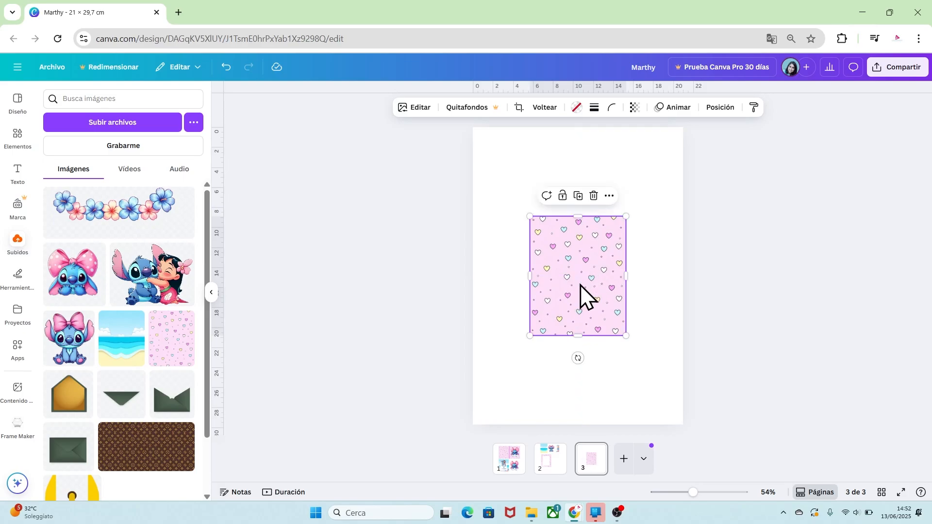
Duplicate the heart panel on page 3, make the copy 1 cm wide, and align it against the panel's left edge.
left_click_drag(693, 492, 708, 492)
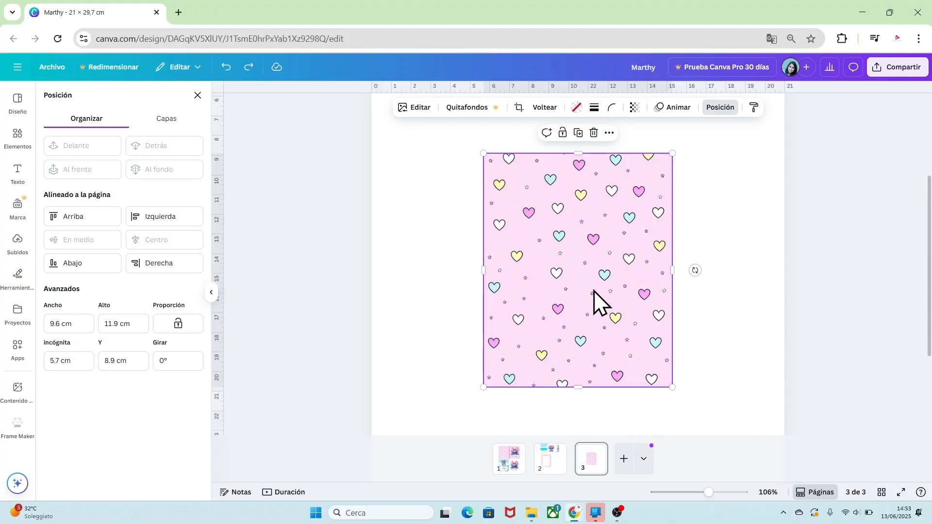
key("ctrl+d")
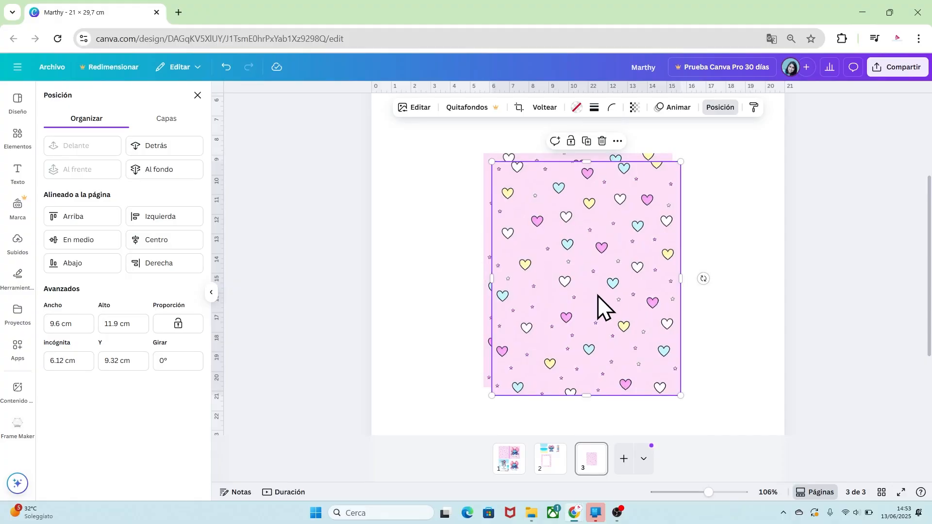
left_click_drag(580, 298, 500, 314)
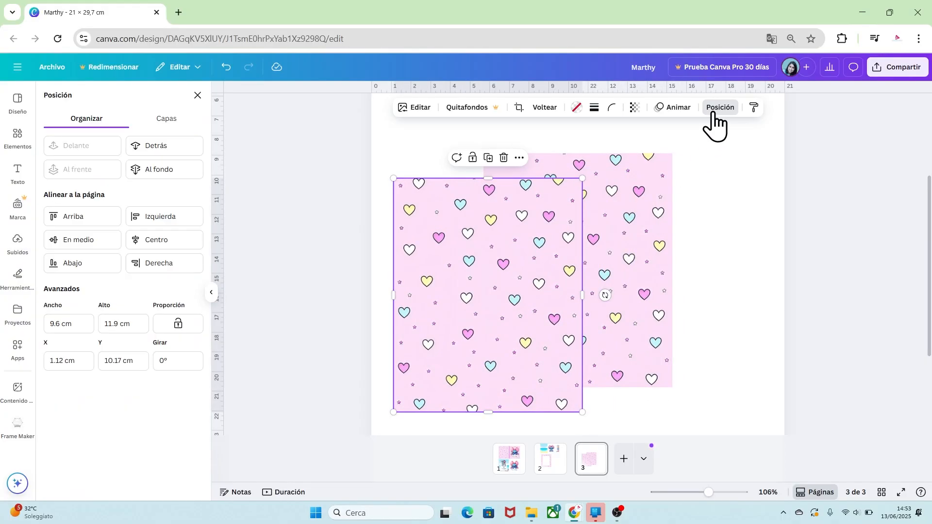
left_click(57, 322)
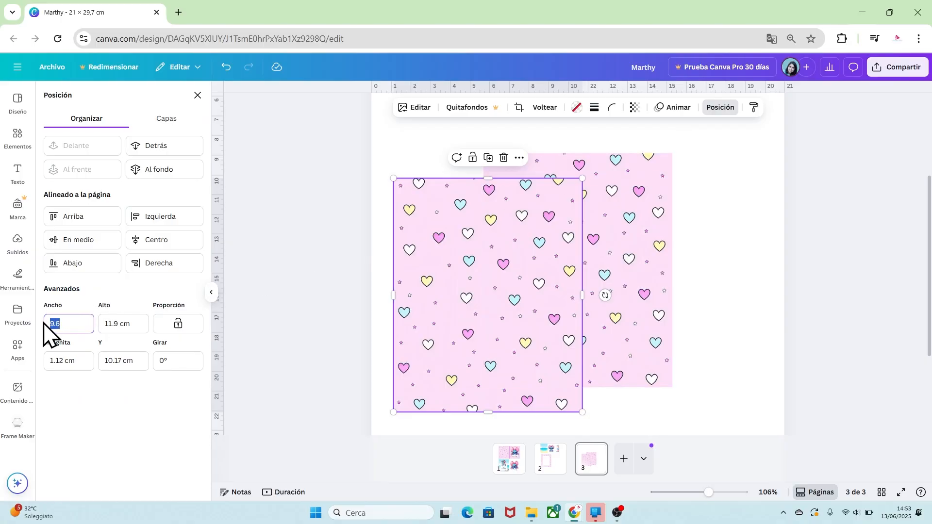
left_click(132, 331)
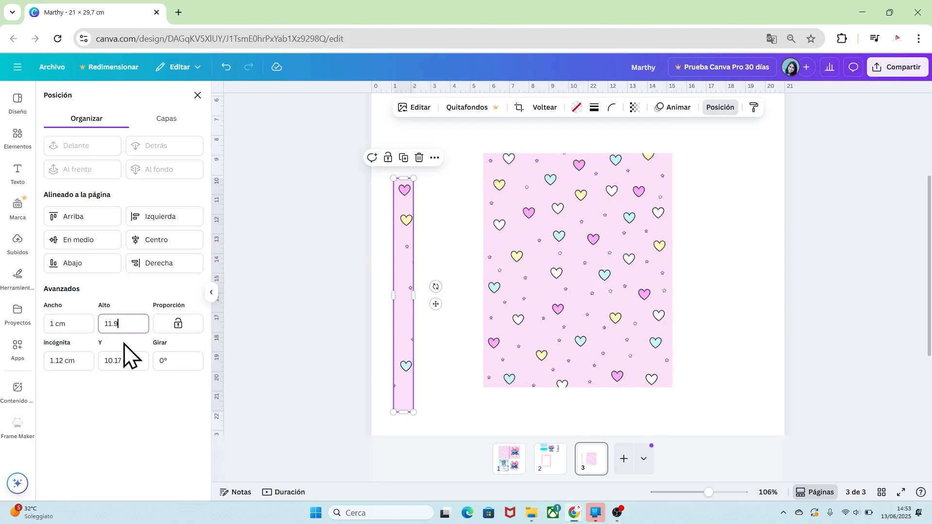
left_click(439, 352)
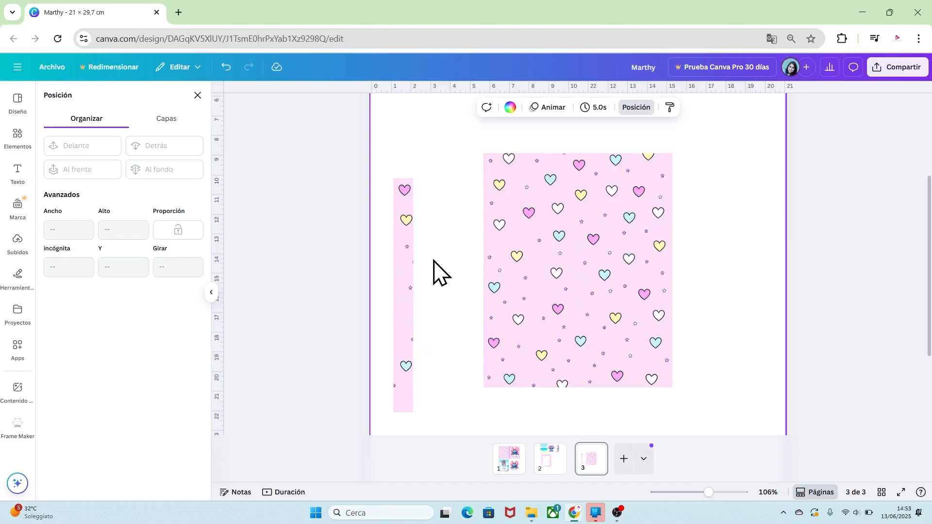
left_click_drag(399, 291, 470, 257)
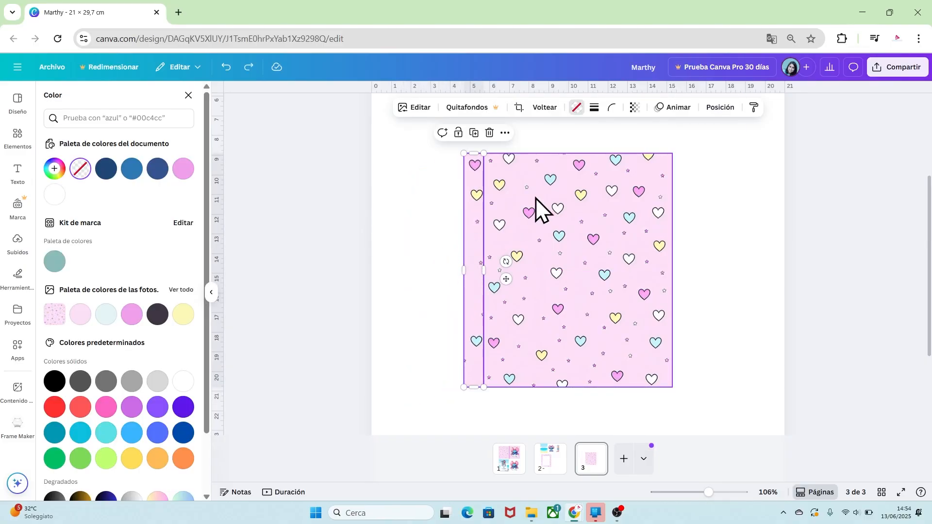
Recolour the narrow strip beside the heart panel solid light blue.
left_click(55, 169)
left_click(127, 277)
left_click_drag(118, 219, 86, 209)
left_click(416, 323)
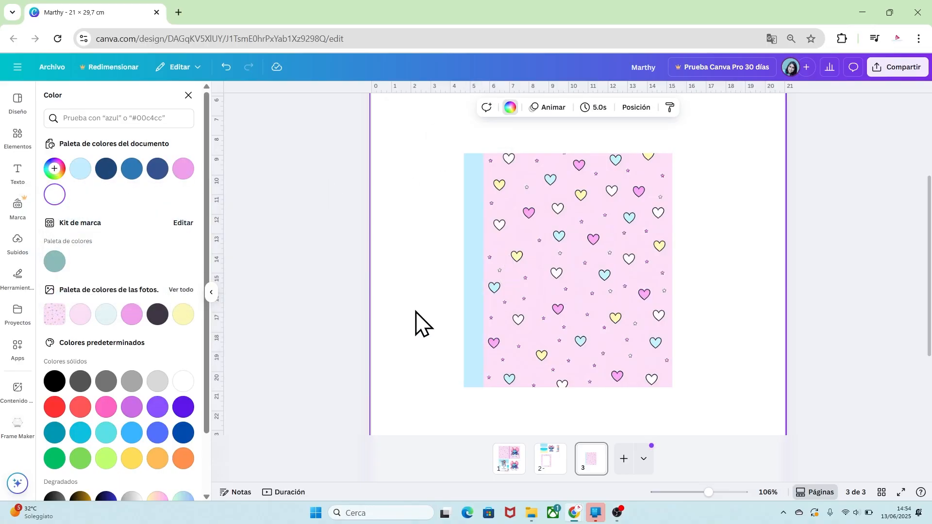
Duplicate the light-blue strip and align the copy against the heart panel's right edge.
left_click(471, 301)
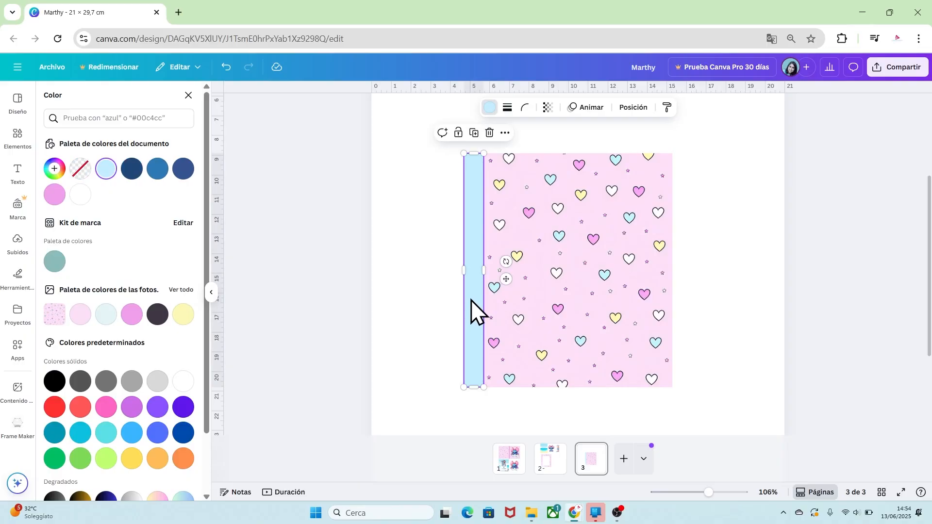
key("ctrl+d")
left_click_drag(480, 306, 686, 297)
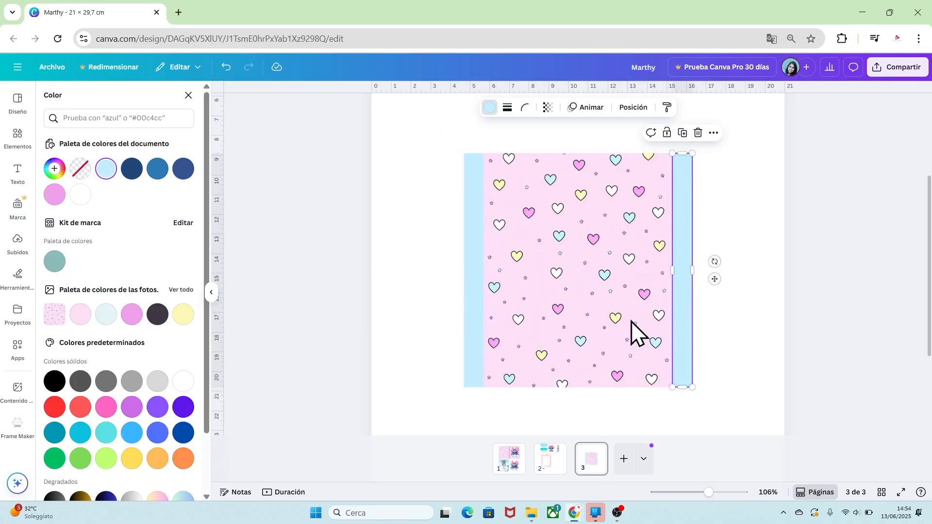
Duplicate the left blue strip, make the copy 1.5 cm wide, and place it flush against the strip's outer edge.
left_click(476, 311)
key("ctrl+d")
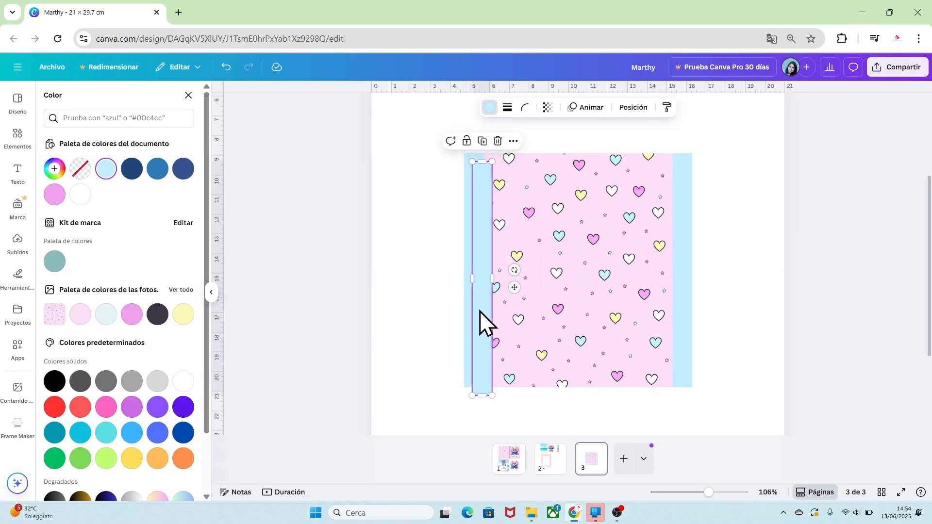
left_click_drag(480, 310, 435, 308)
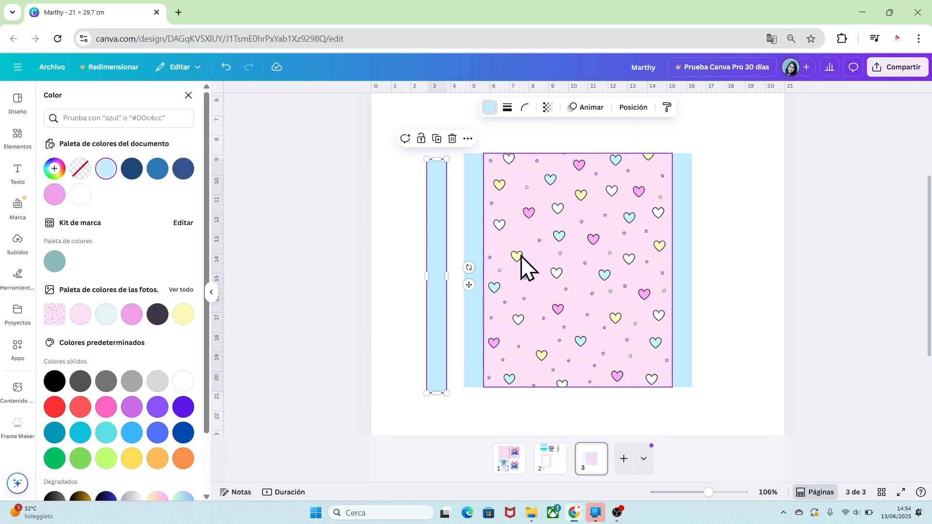
left_click(631, 109)
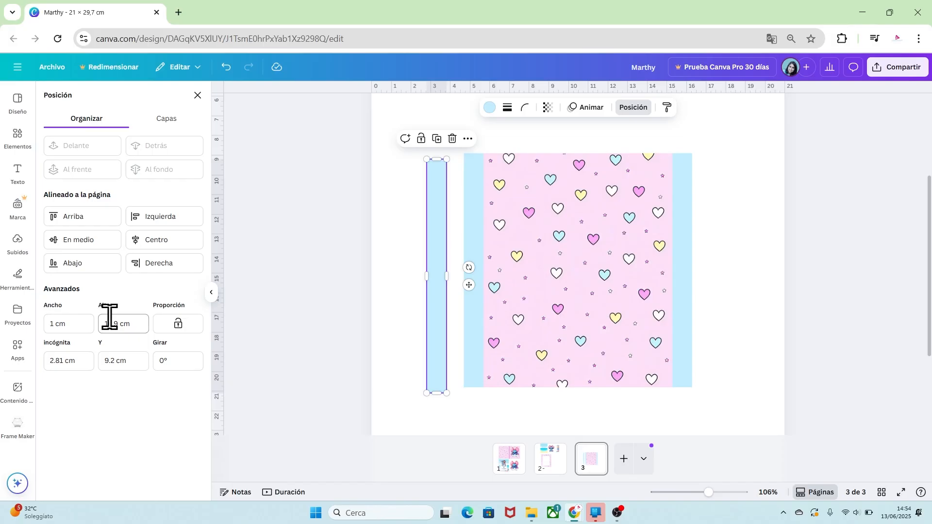
left_click(72, 324)
left_click(129, 323)
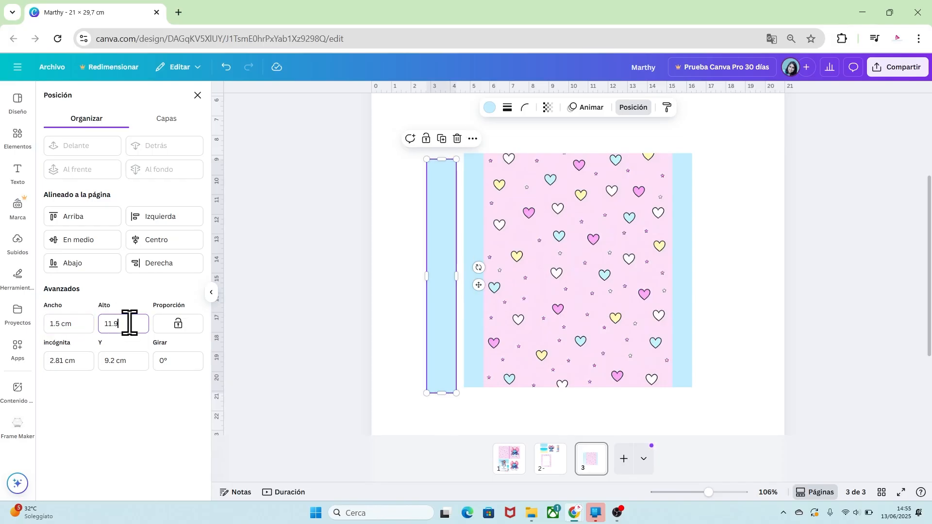
left_click(387, 345)
left_click_drag(442, 329, 450, 323)
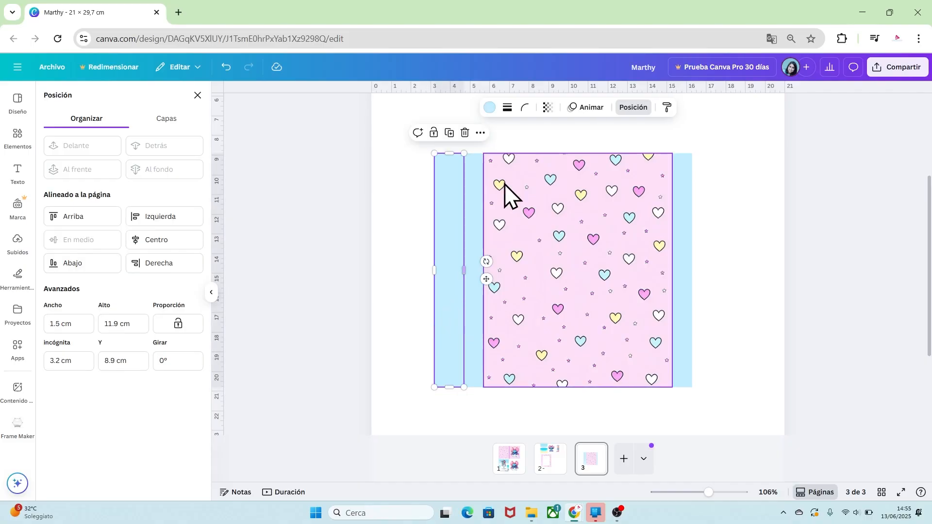
Recolour the 1.5 cm strip with the pale pink from the heart pattern's photo palette.
left_click(489, 109)
left_click(80, 315)
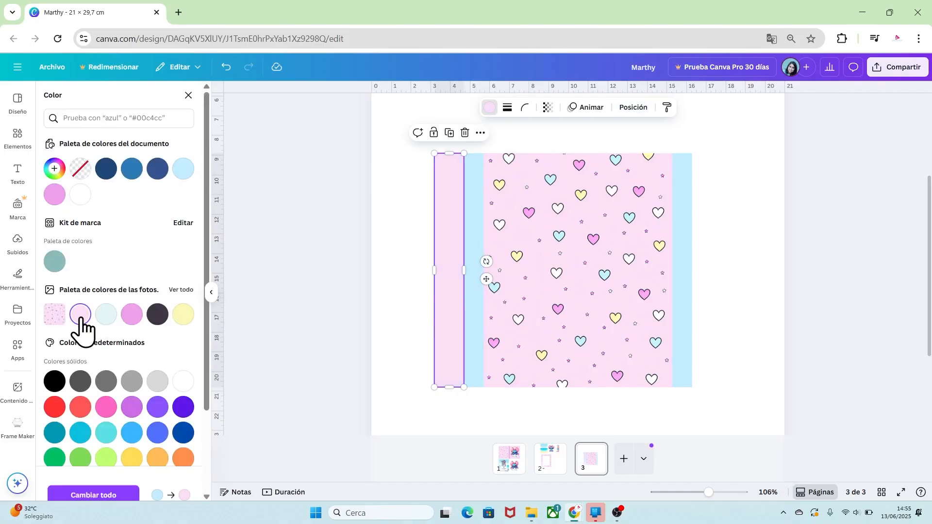
left_click(429, 302)
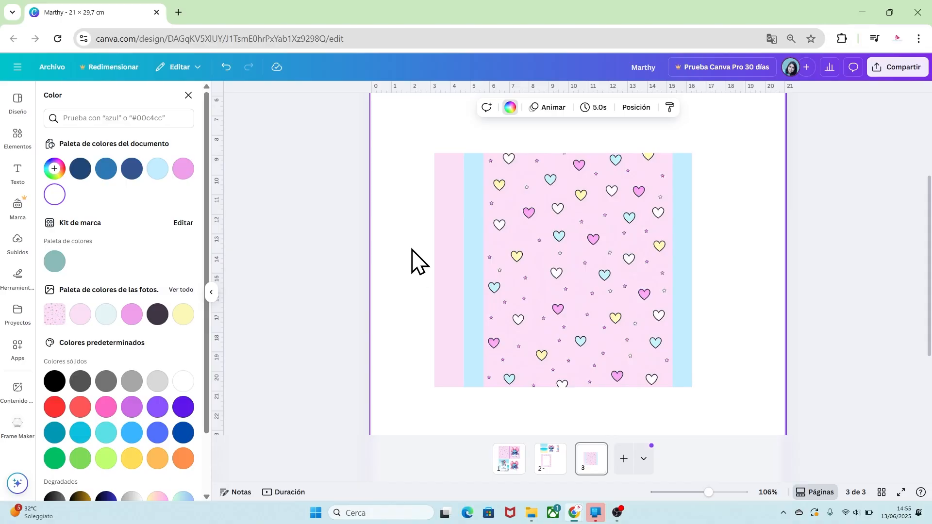
Extend the left side with another blue and pink strip pair, and mirror the pink-blue-pink strips outside the right blue strip.
left_click_drag(408, 245, 427, 239)
left_click(527, 404)
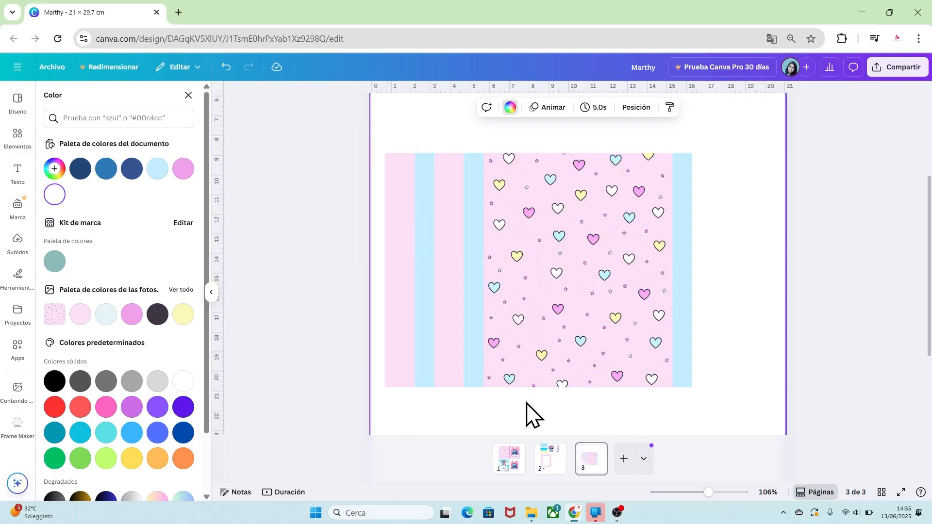
left_click_drag(439, 410, 712, 368)
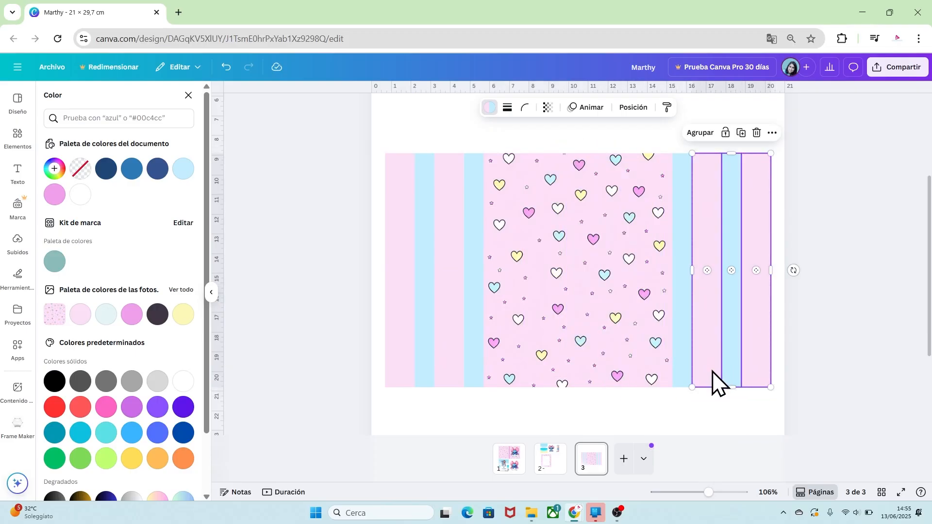
Remove the heart pattern from the centre, making the area between the striped sides plain white.
left_click(731, 415)
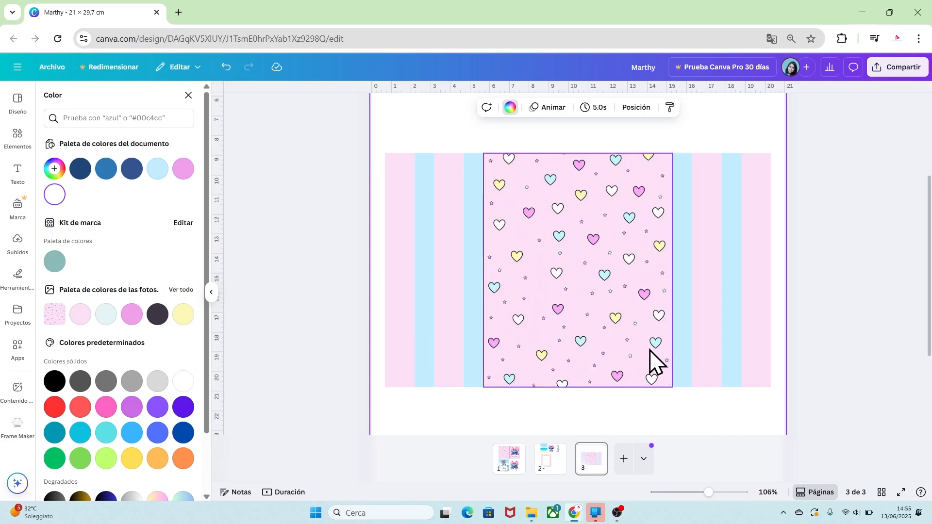
left_click(624, 325)
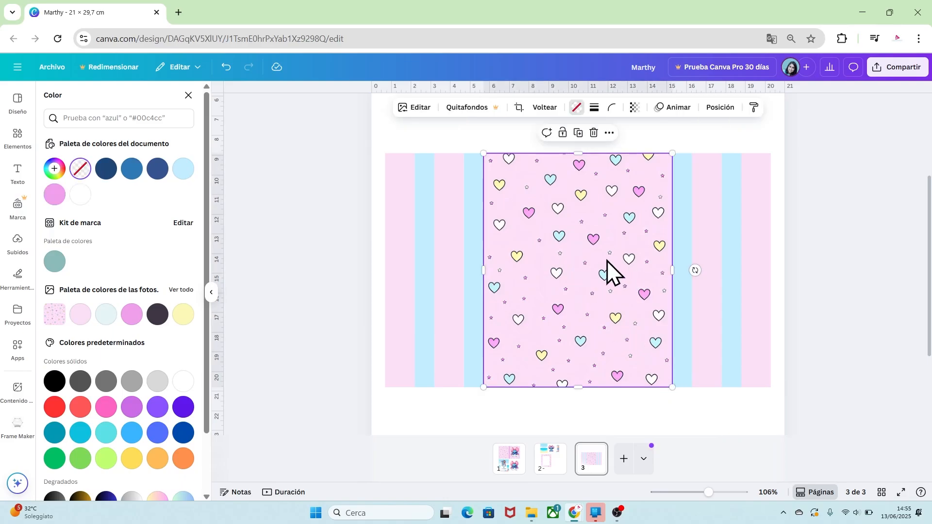
left_click(576, 109)
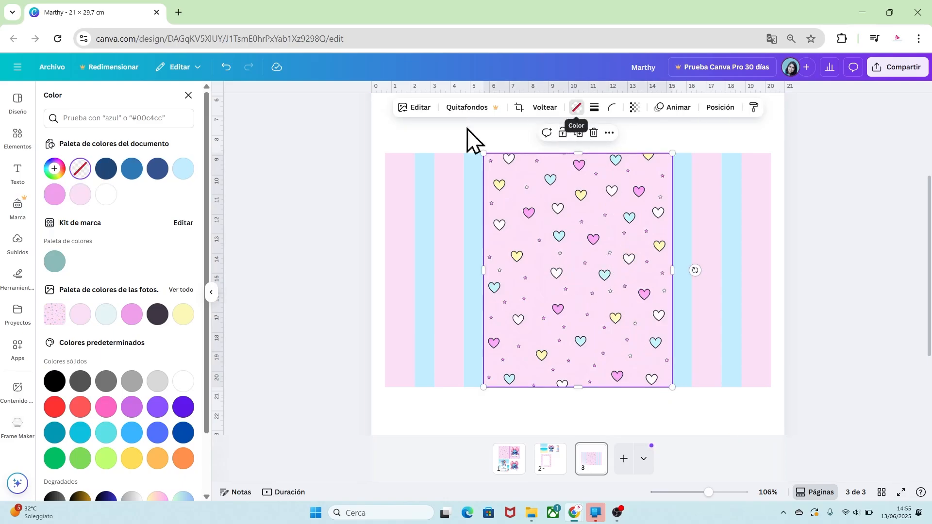
left_click(106, 195)
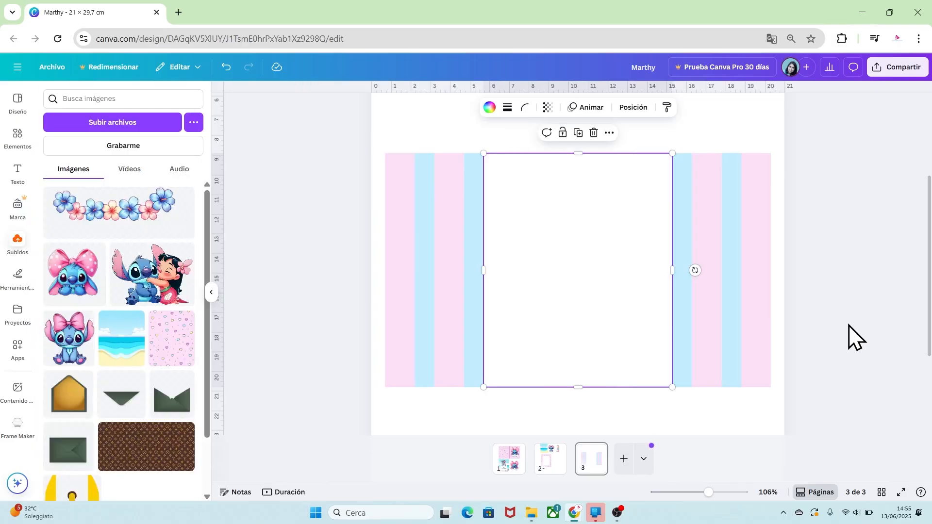
key("Delete")
Duplicate the inner left blue strip and resize the copy to 9.6 cm wide by 1 cm high.
scroll(674, 417, "up", 5)
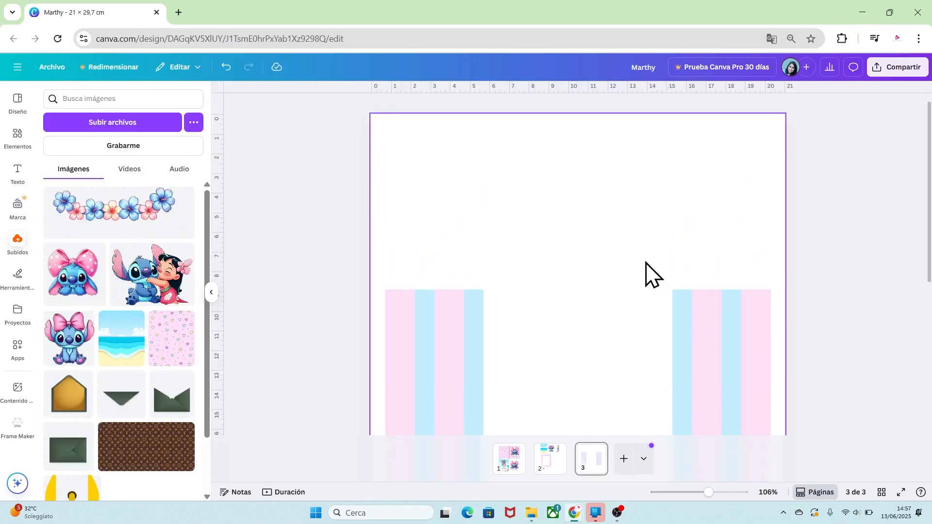
left_click(479, 337)
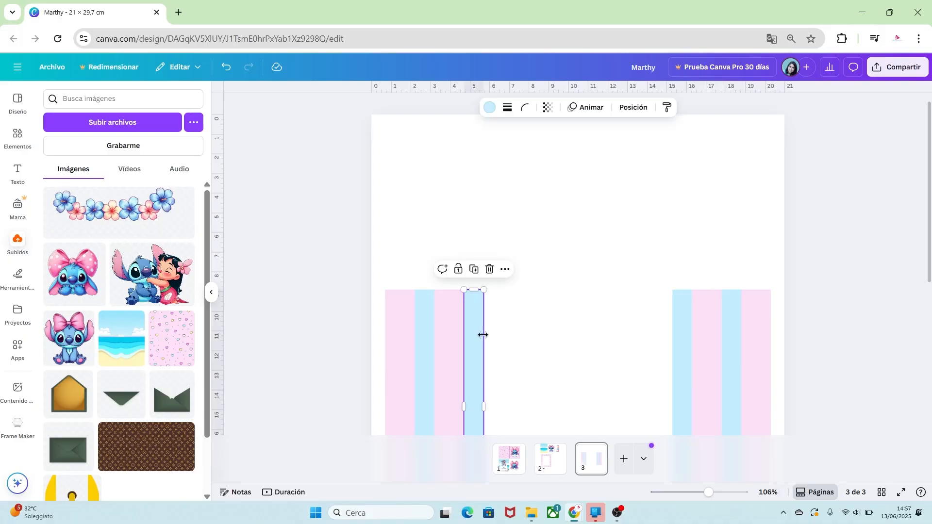
left_click_drag(483, 335, 562, 256)
left_click(647, 108)
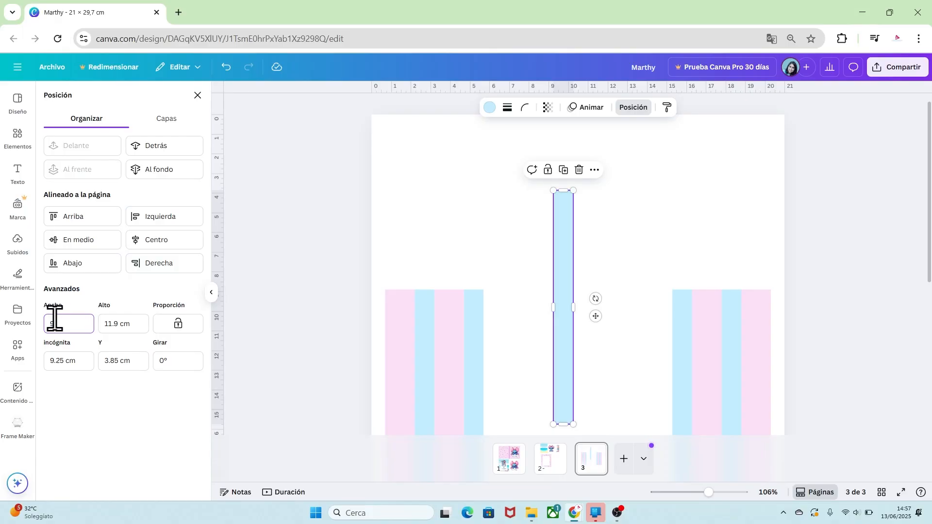
left_click(146, 324)
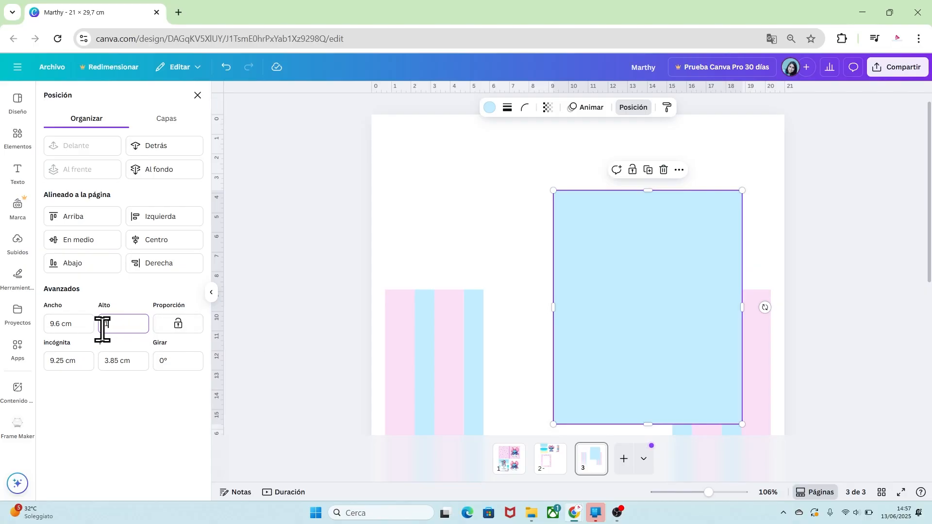
type("1")
key("Return")
Place the horizontal blue strip centred along the top edge of the white central area.
left_click(540, 211)
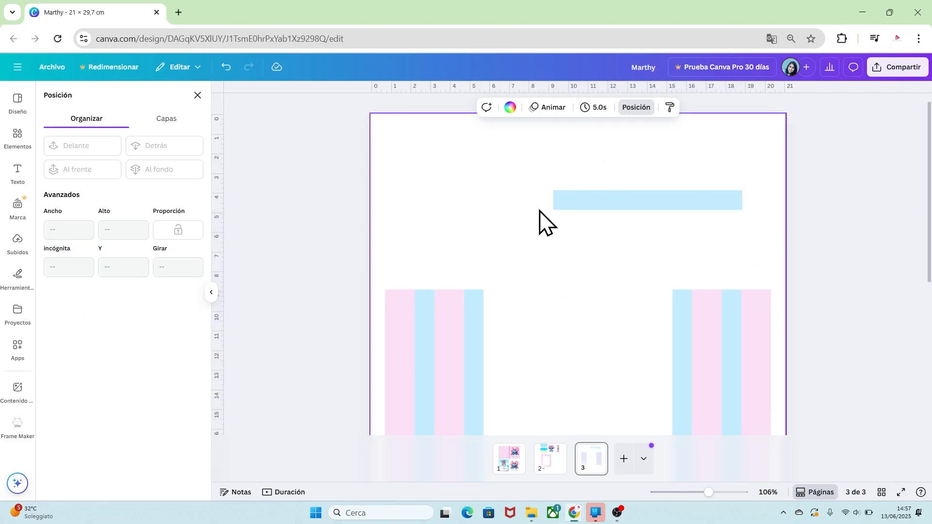
left_click_drag(650, 199, 582, 278)
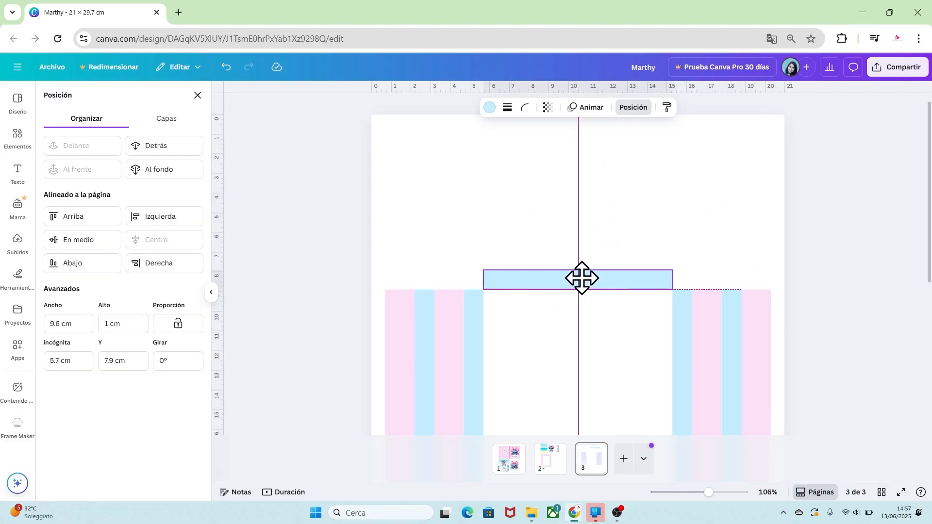
left_click(688, 228)
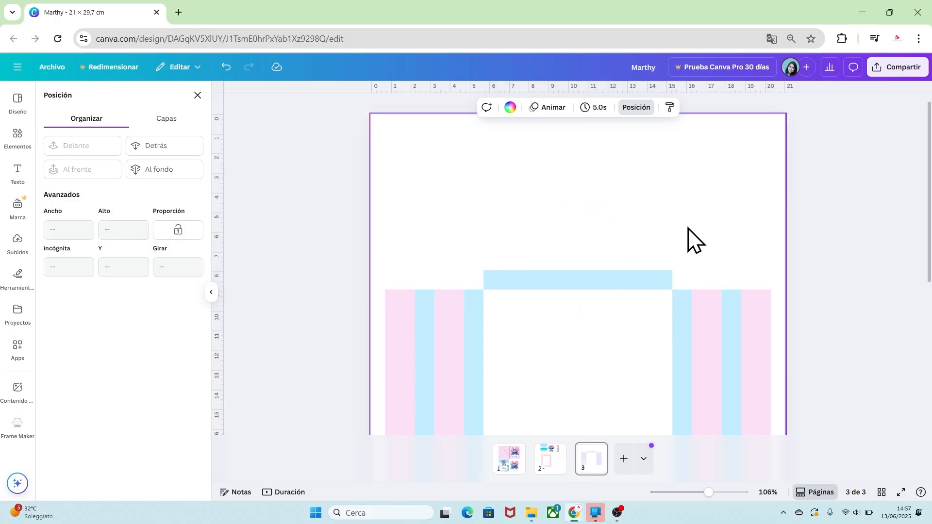
Search the elements for "forma" and add a trapezoid shape above the horizontal blue strip.
left_click(19, 143)
left_click(100, 100)
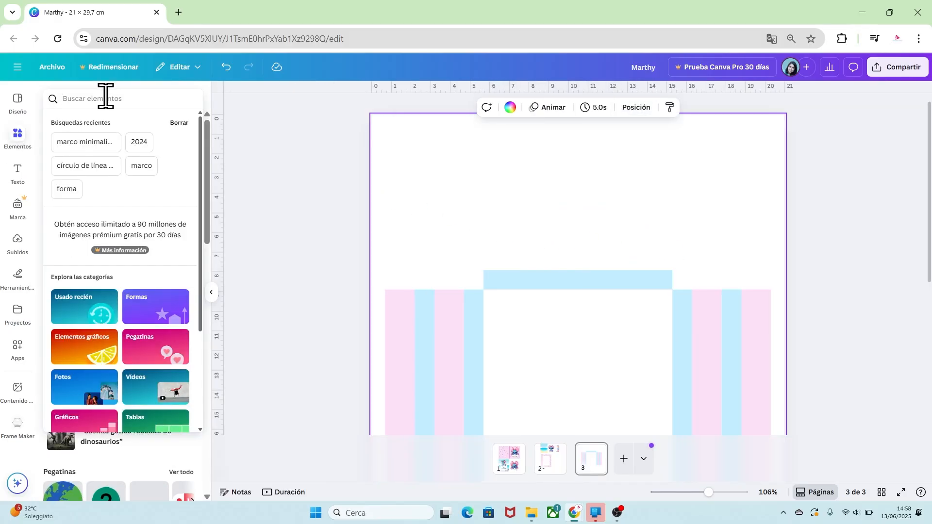
type("forma")
key("Return")
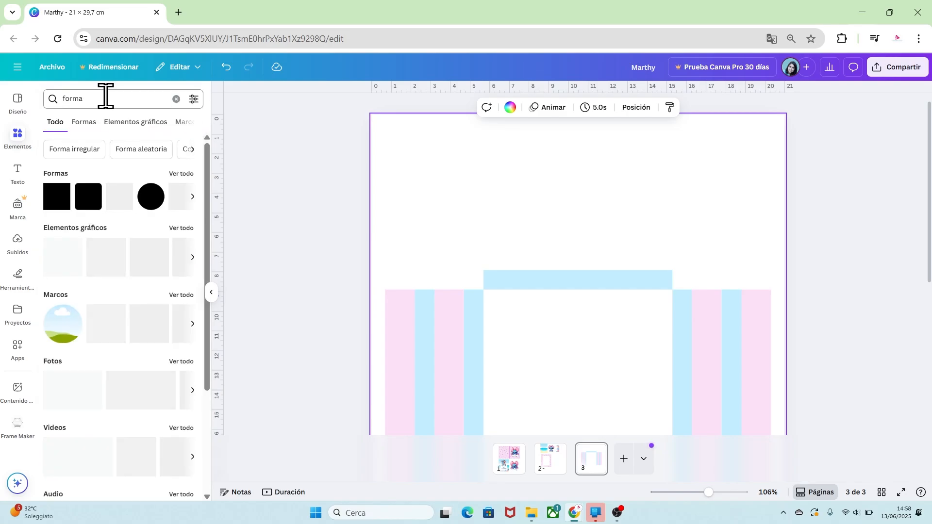
left_click(185, 174)
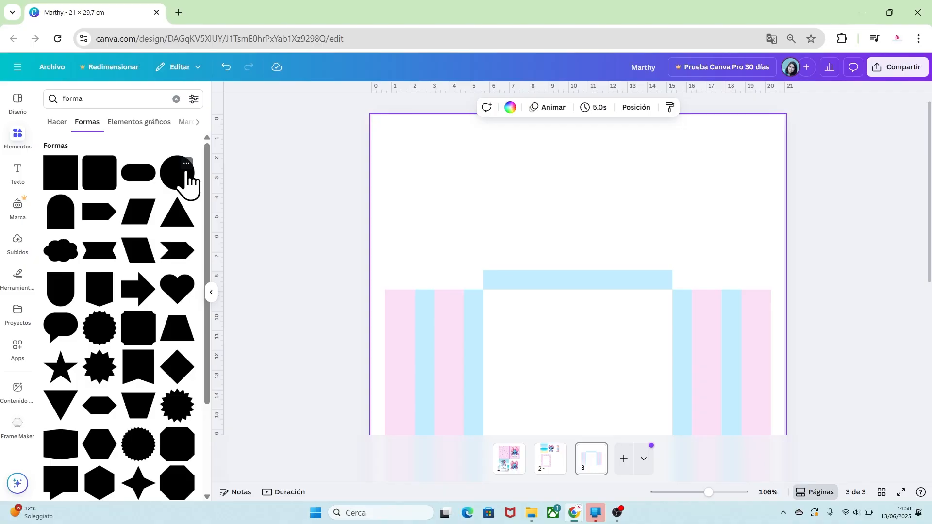
left_click(186, 320)
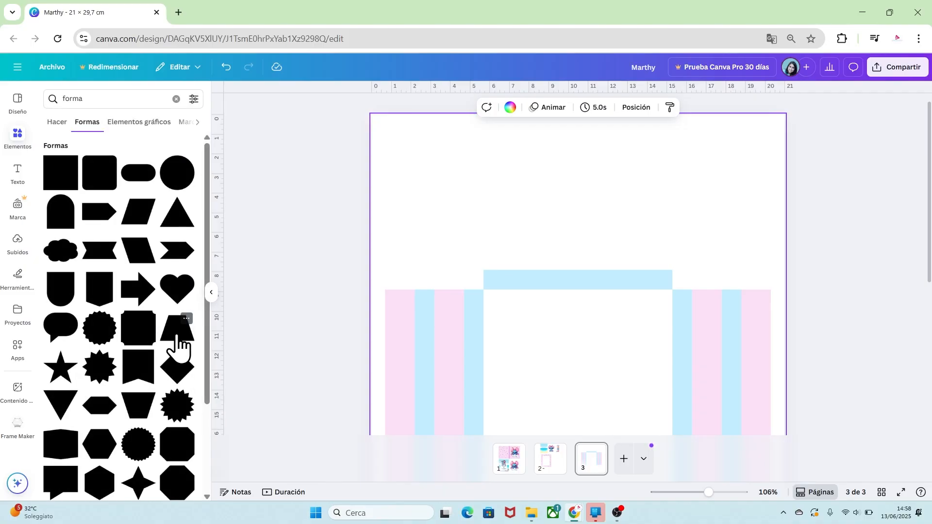
left_click(177, 339)
left_click_drag(557, 395, 600, 193)
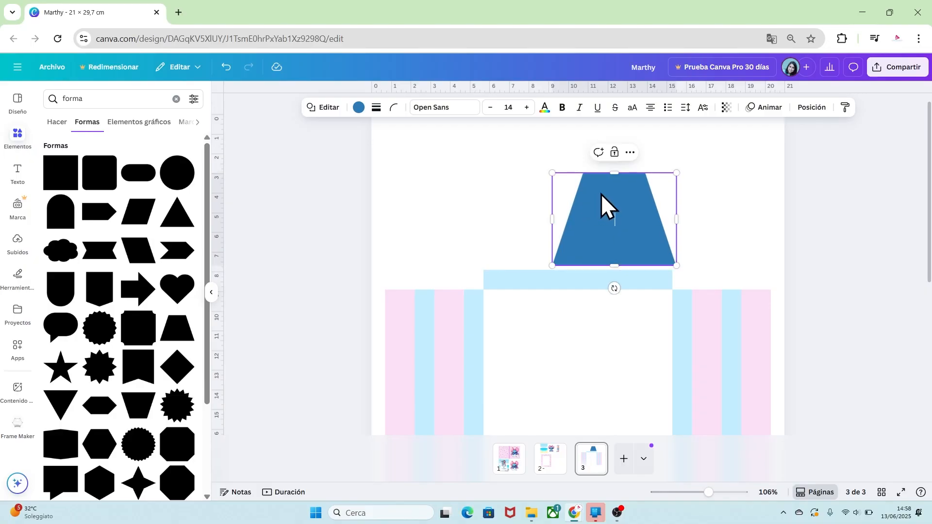
Resize the trapezoid to 9.6 cm wide by 1.5 cm high.
left_click(803, 110)
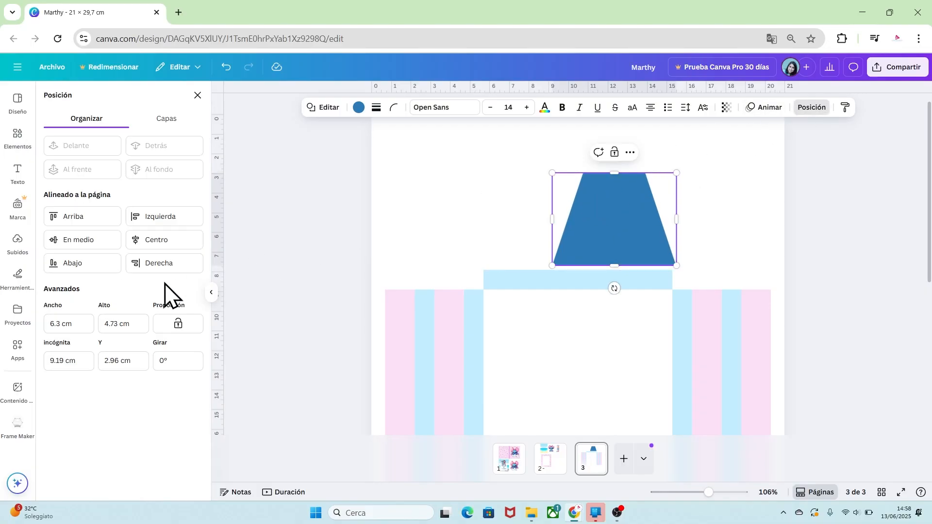
left_click(83, 328)
left_click(138, 324)
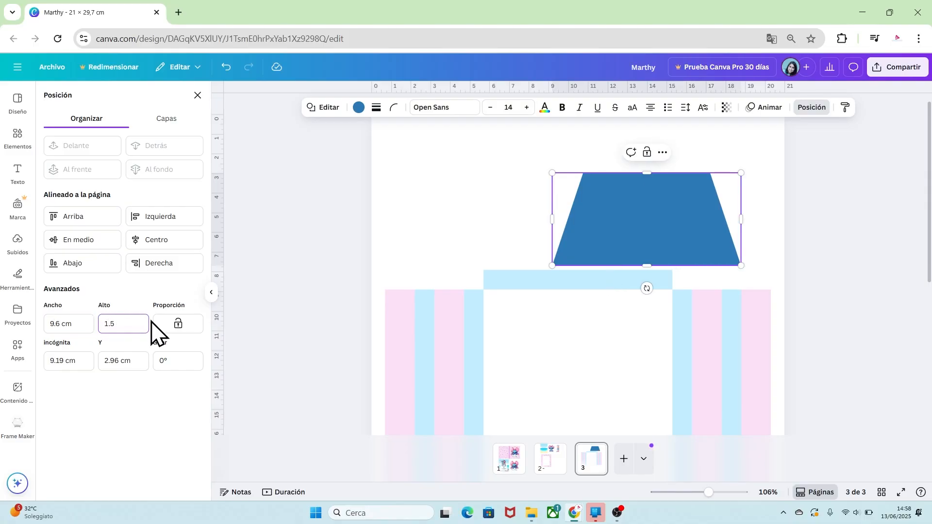
type("1.5")
left_click(90, 326)
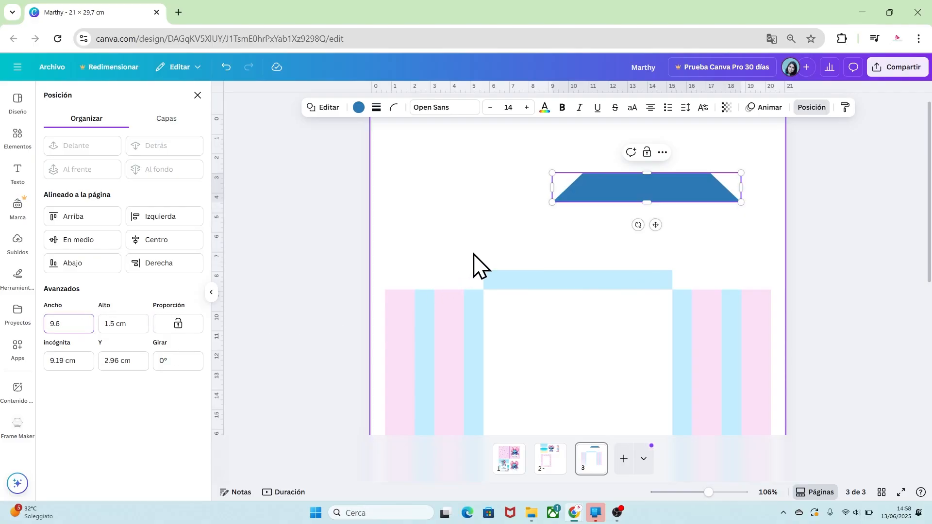
left_click(518, 219)
Place the trapezoid directly on top of the horizontal blue strip and fill it with the document's light pink.
left_click_drag(621, 197, 557, 266)
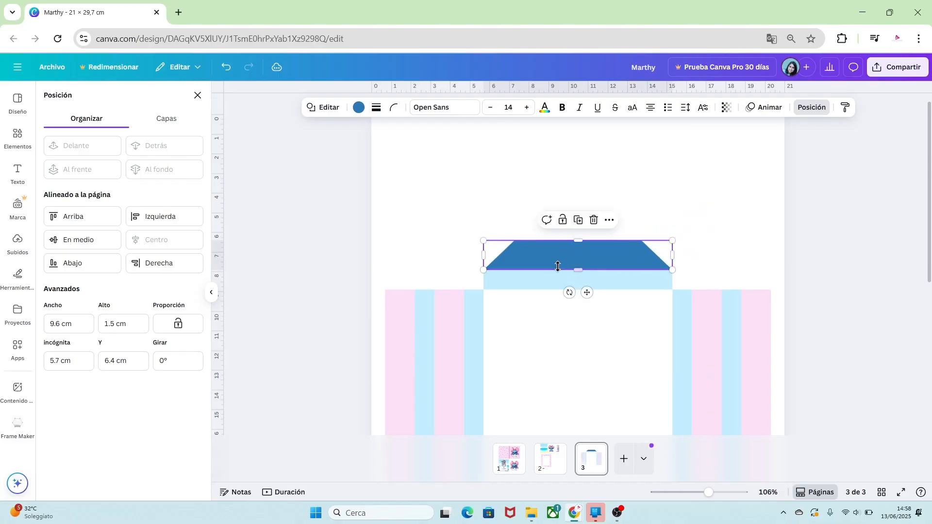
left_click(359, 108)
left_click(79, 196)
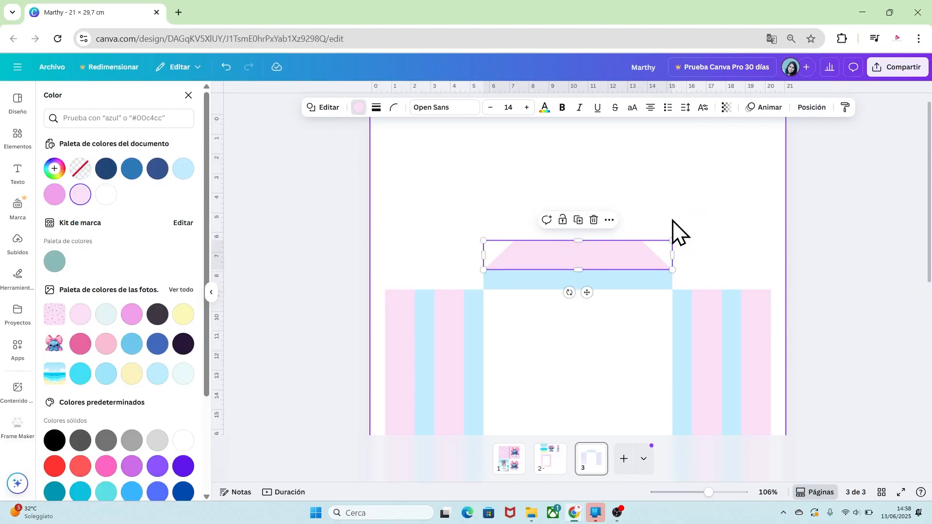
left_click(675, 219)
Add a copy of the horizontal blue strip, 6.45 cm wide by 1 cm high, centred along the trapezoid's narrow top edge.
left_click(640, 284)
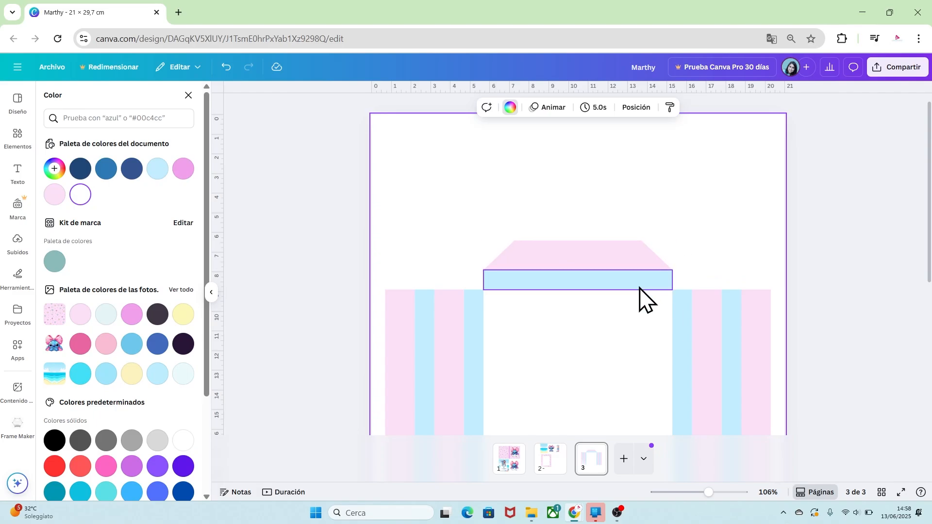
left_click_drag(635, 287, 647, 223)
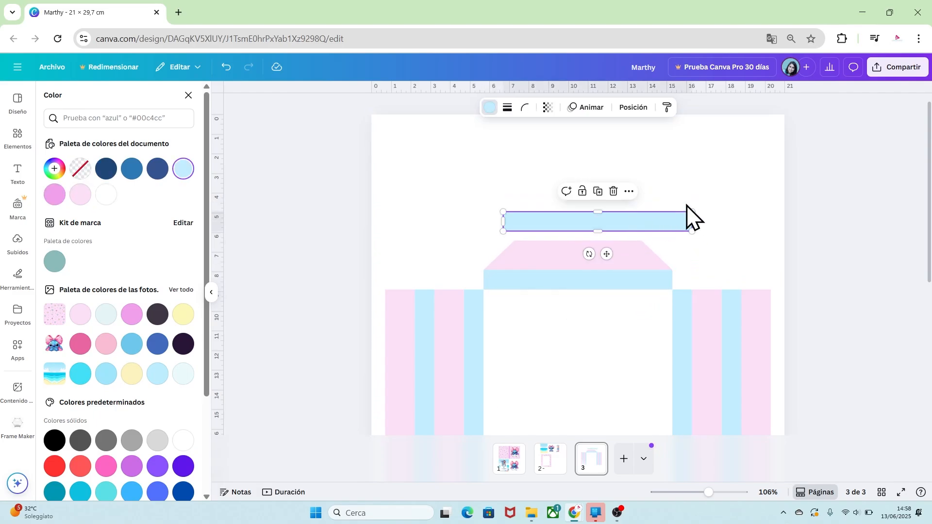
left_click(635, 108)
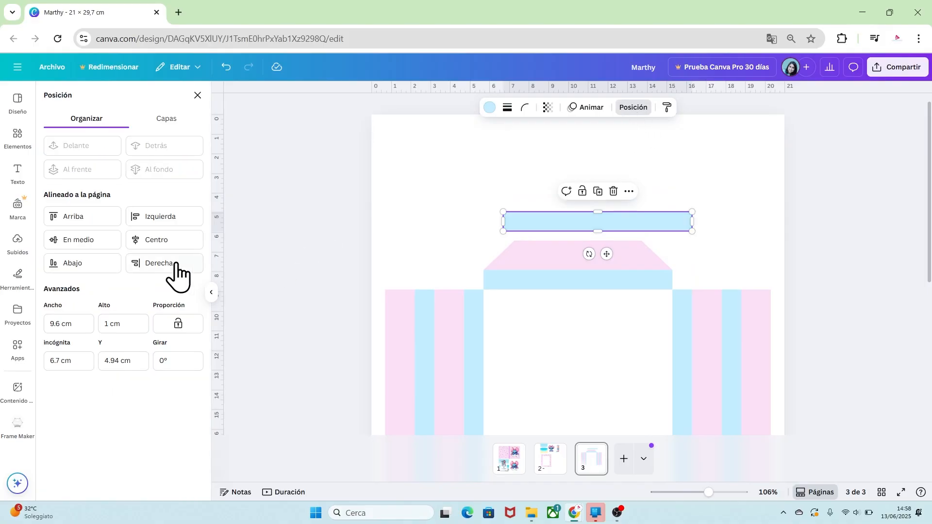
left_click(78, 323)
type("6.45")
left_click(130, 323)
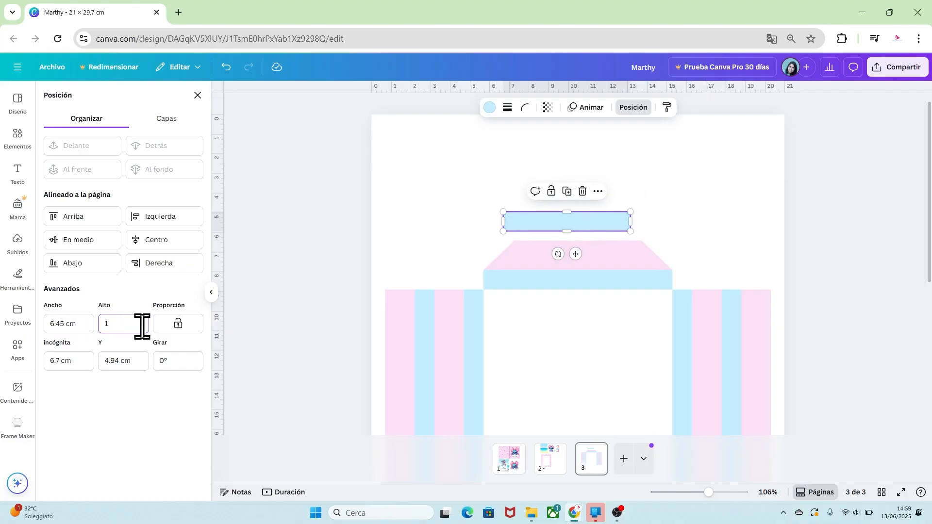
left_click(469, 208)
left_click(543, 225)
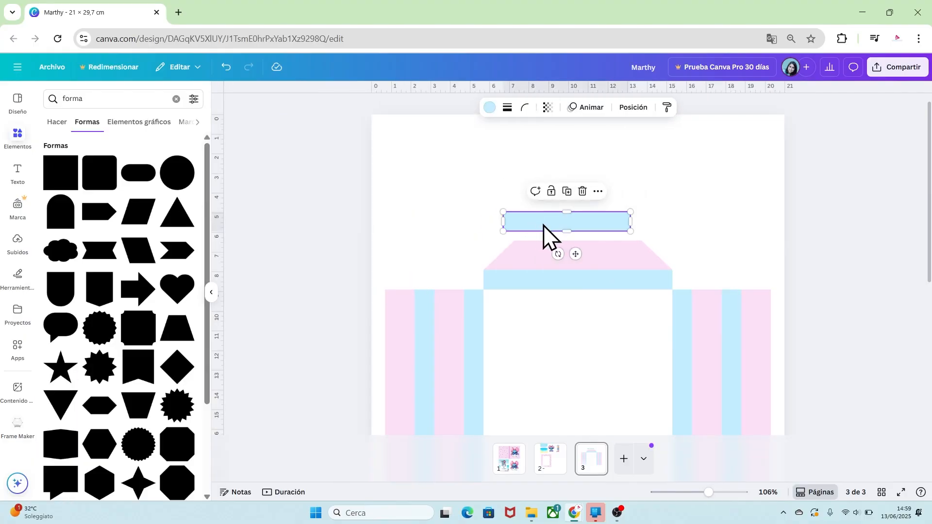
left_click_drag(543, 225, 548, 229)
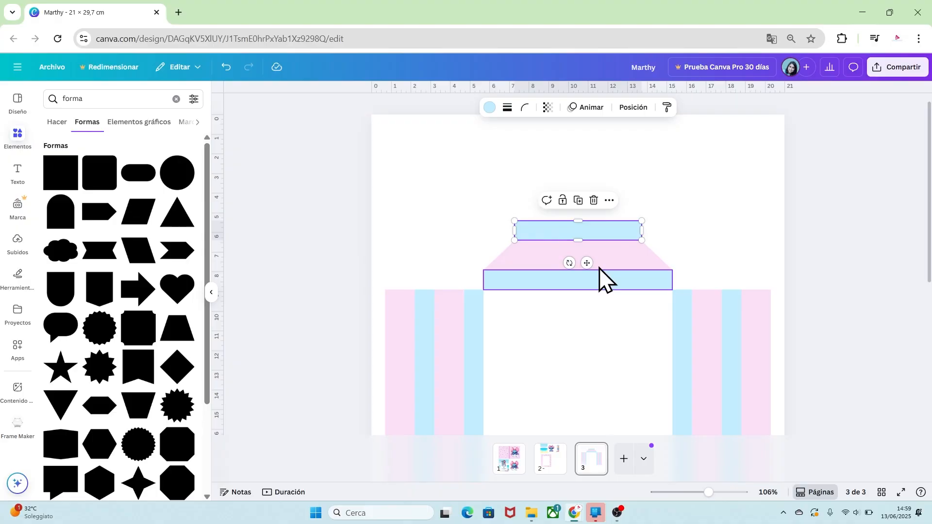
Duplicate the pink trapezoid, turn the copy upside down and place it on top of the short blue strip.
left_click(613, 258)
key("ctrl+d")
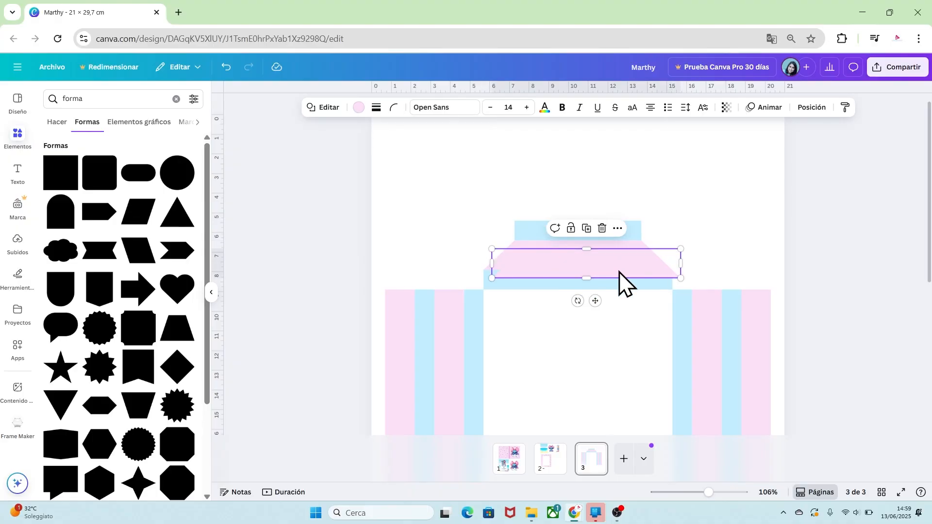
left_click_drag(619, 272, 645, 184)
left_click_drag(603, 223, 617, 152)
left_click_drag(657, 186, 627, 202)
left_click(713, 212)
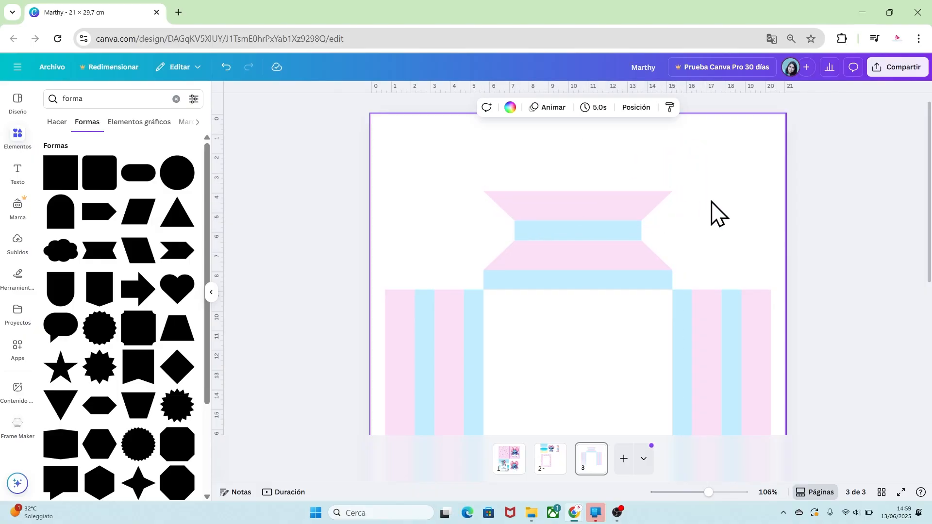
Group the four upper flap shapes and place a copy rotated 180° against the bottom edge of the white central area.
left_click_drag(710, 174, 609, 287)
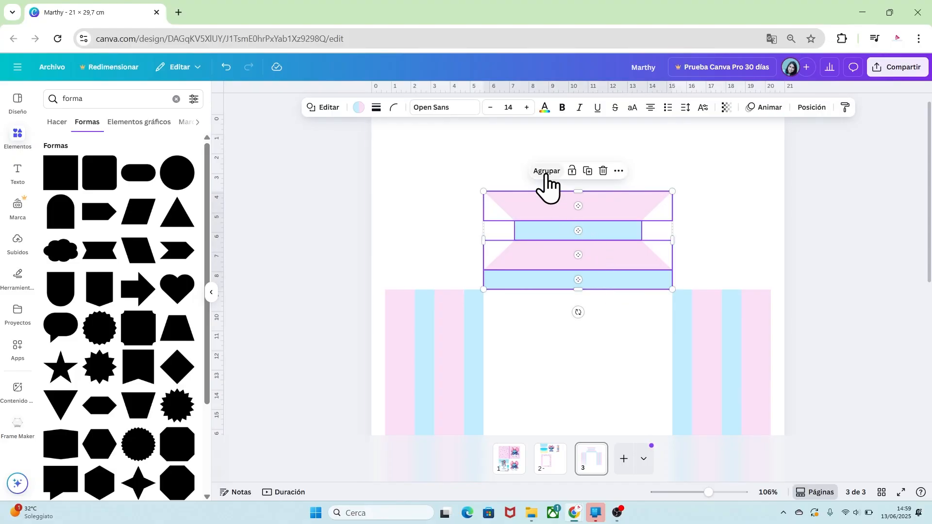
left_click(546, 172)
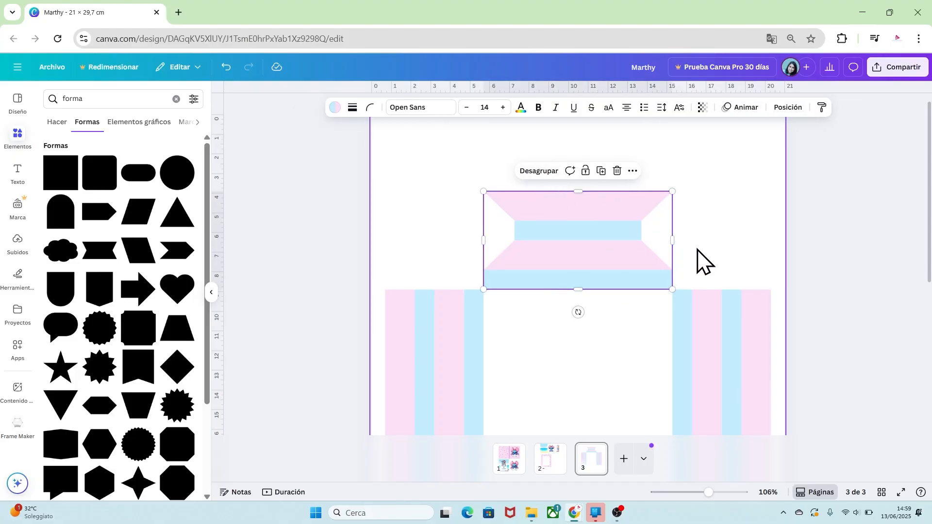
left_click_drag(930, 228, 928, 345)
key("ctrl+v")
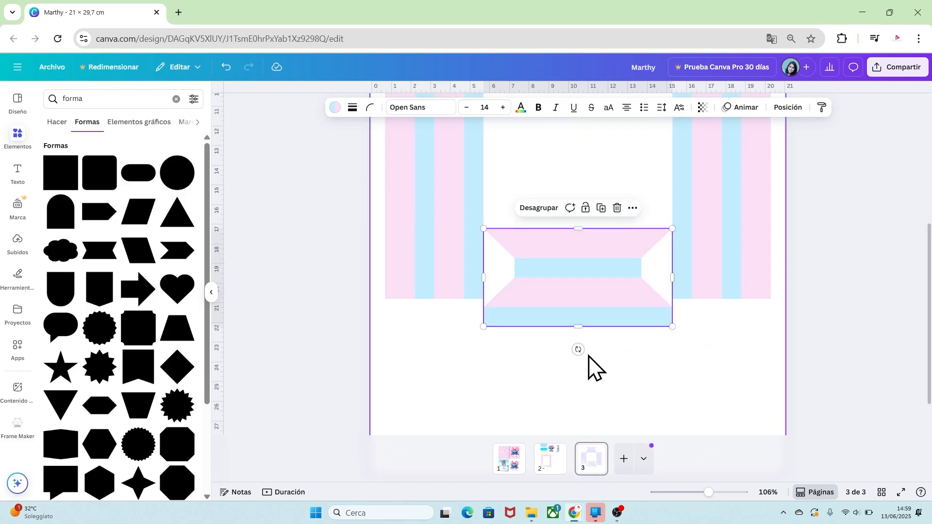
left_click_drag(578, 349, 579, 243)
left_click_drag(607, 271, 603, 310)
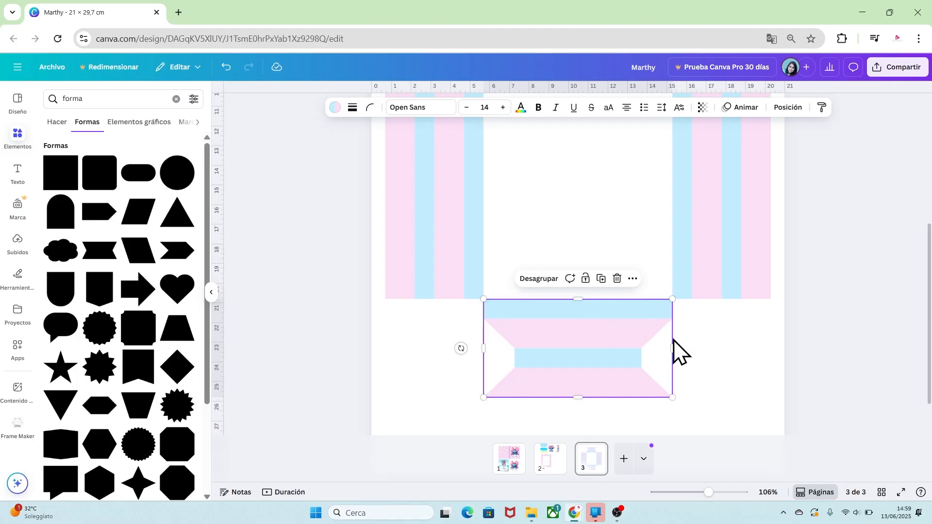
left_click(735, 383)
left_click_drag(705, 494, 696, 493)
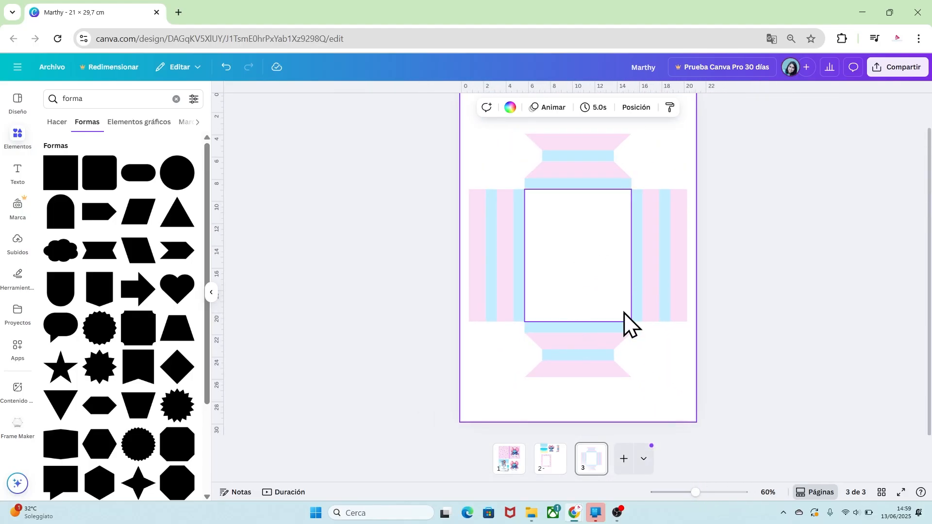
left_click_drag(697, 493, 709, 493)
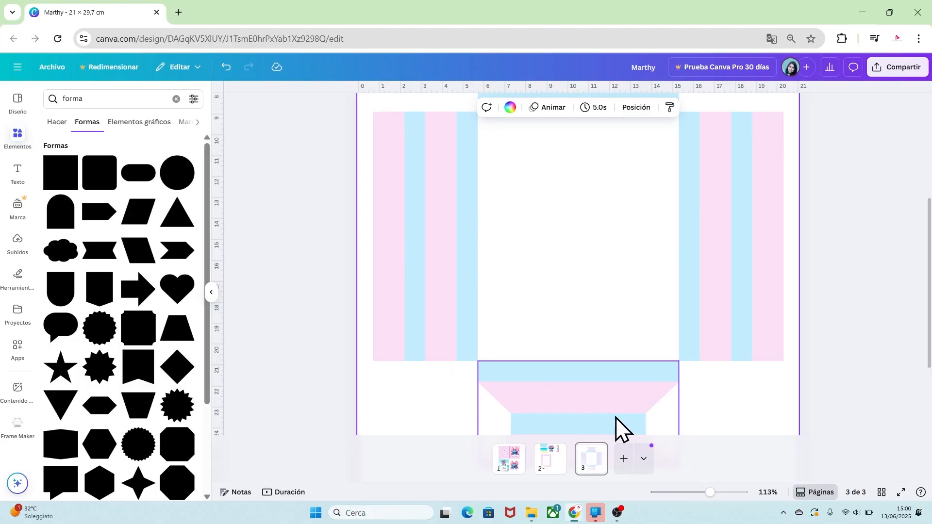
left_click_drag(710, 492, 696, 492)
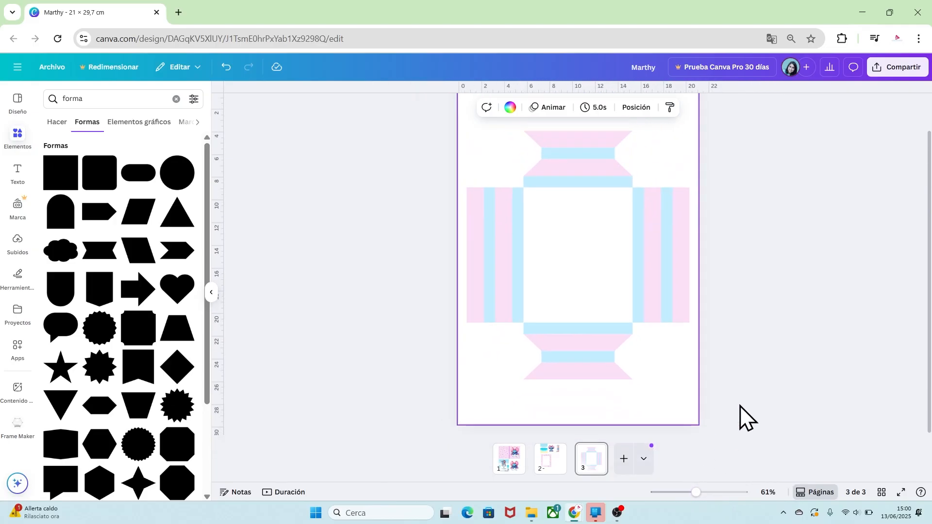
left_click(747, 417)
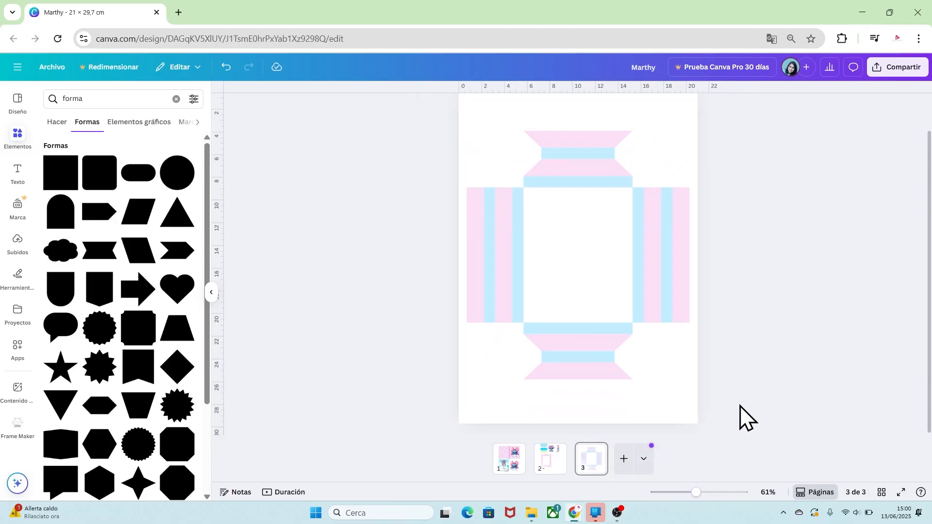
Download pages 1–3 of the design as a print PDF (PDF para impresión).
left_click(507, 472)
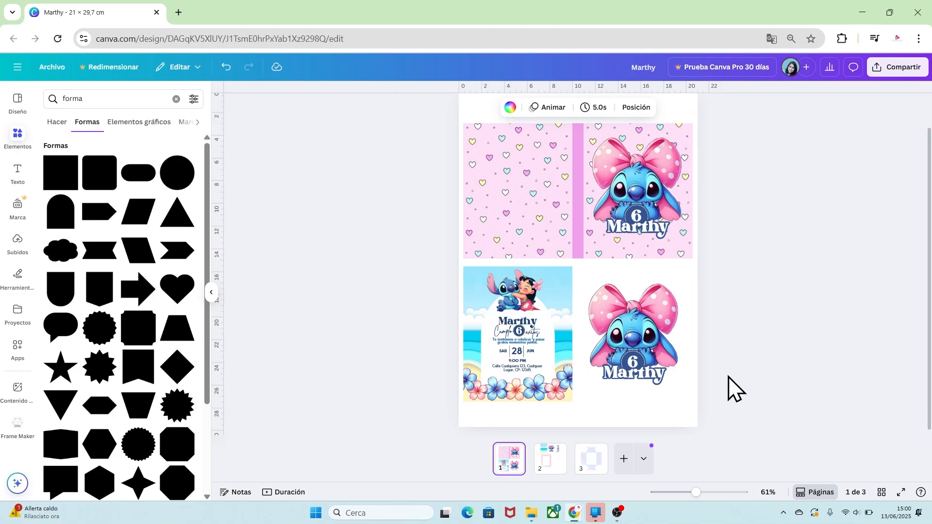
left_click(53, 68)
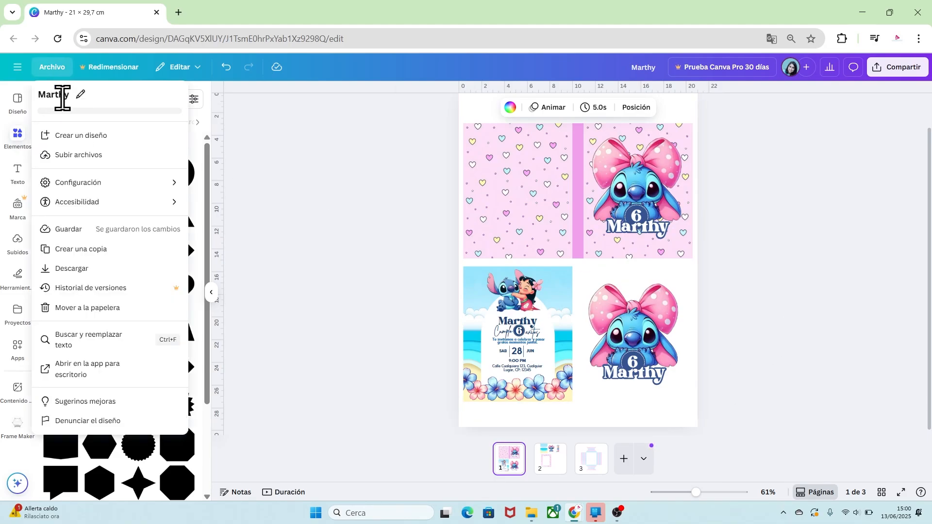
left_click(125, 272)
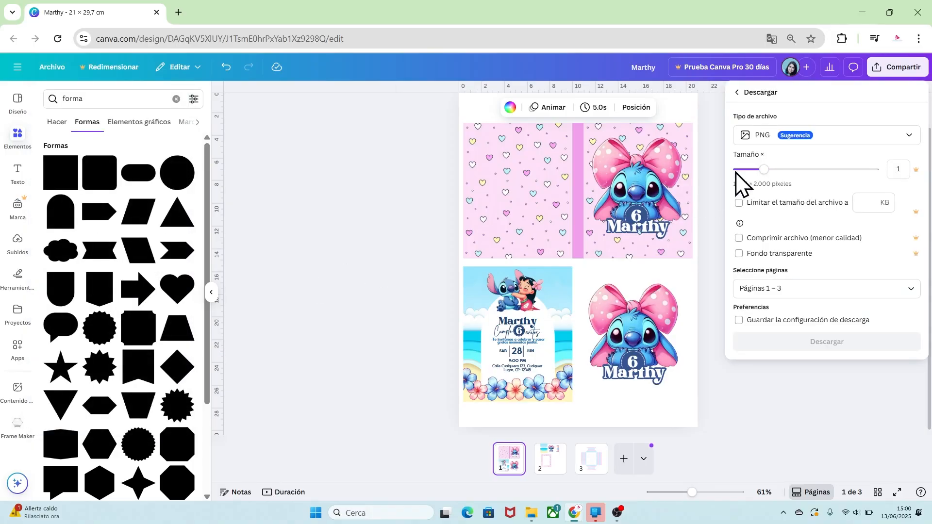
left_click(798, 139)
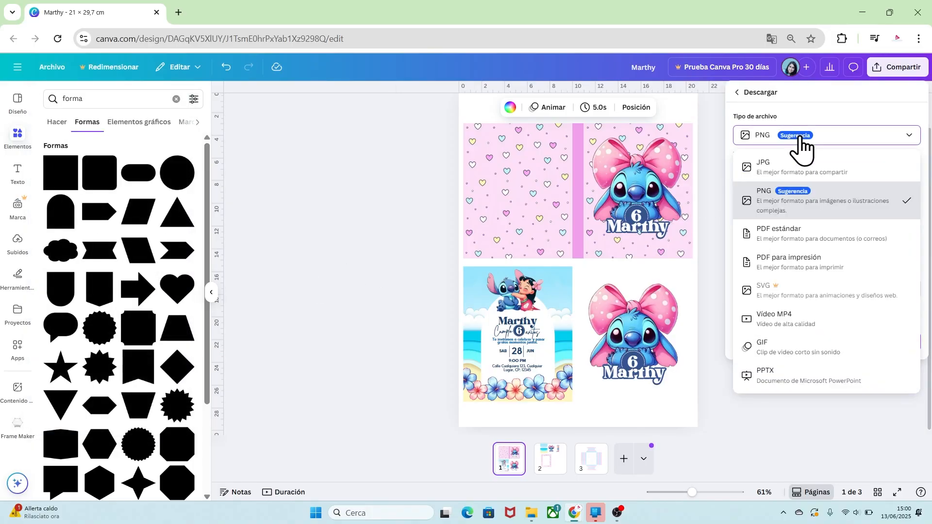
left_click(808, 264)
left_click(815, 311)
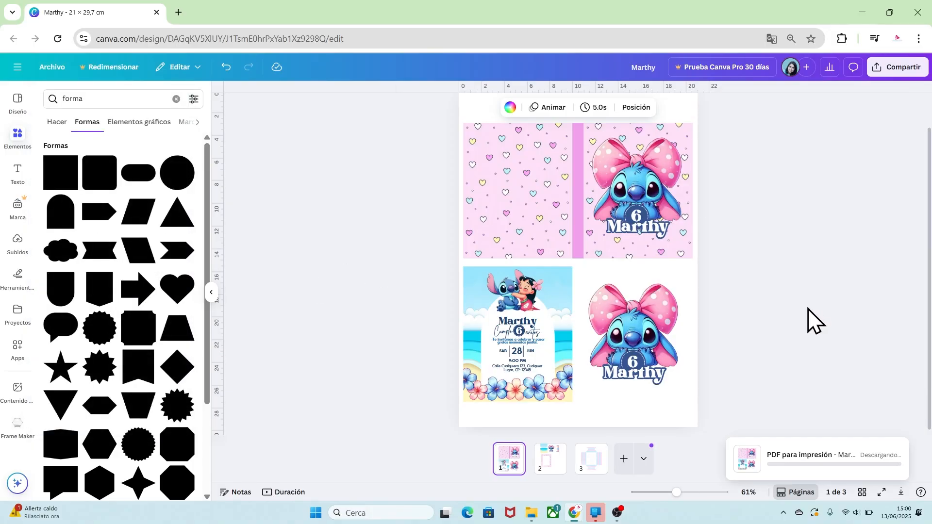